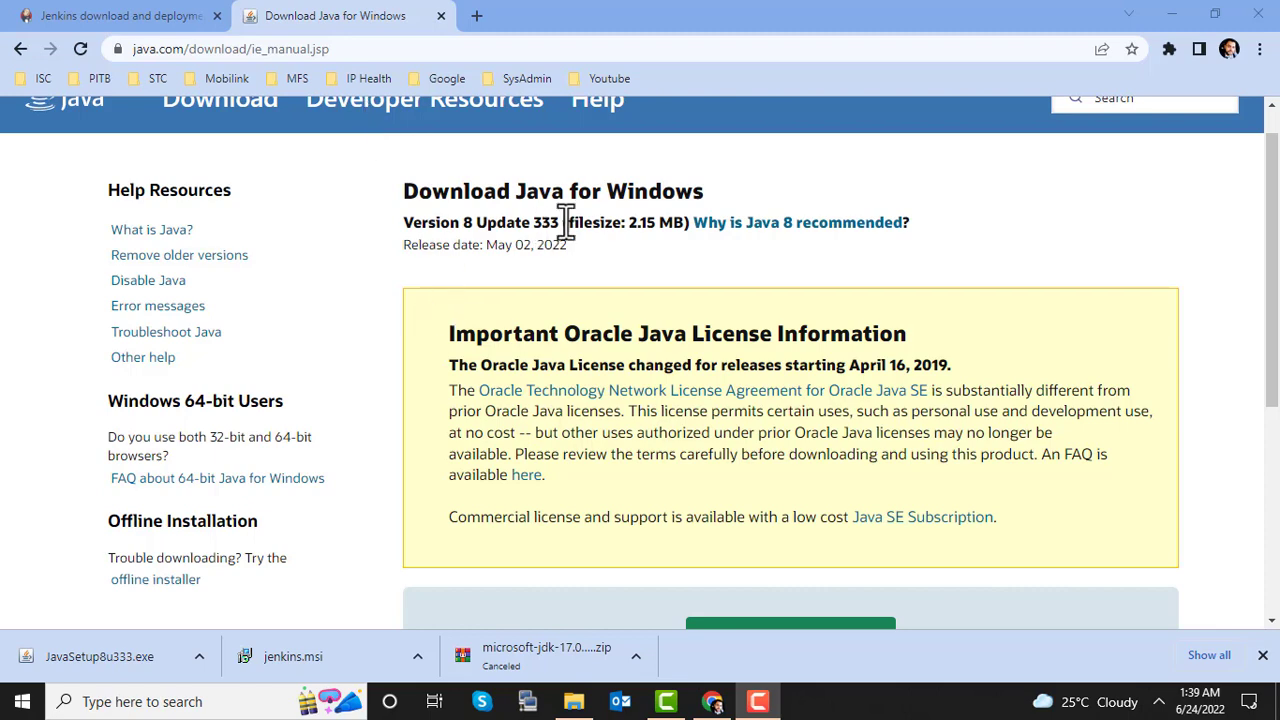
# Step: Switch to the Jenkins download page and run the downloaded JavaSetup8u333.exe installer
pyautogui.scroll(-3, 637, 309)
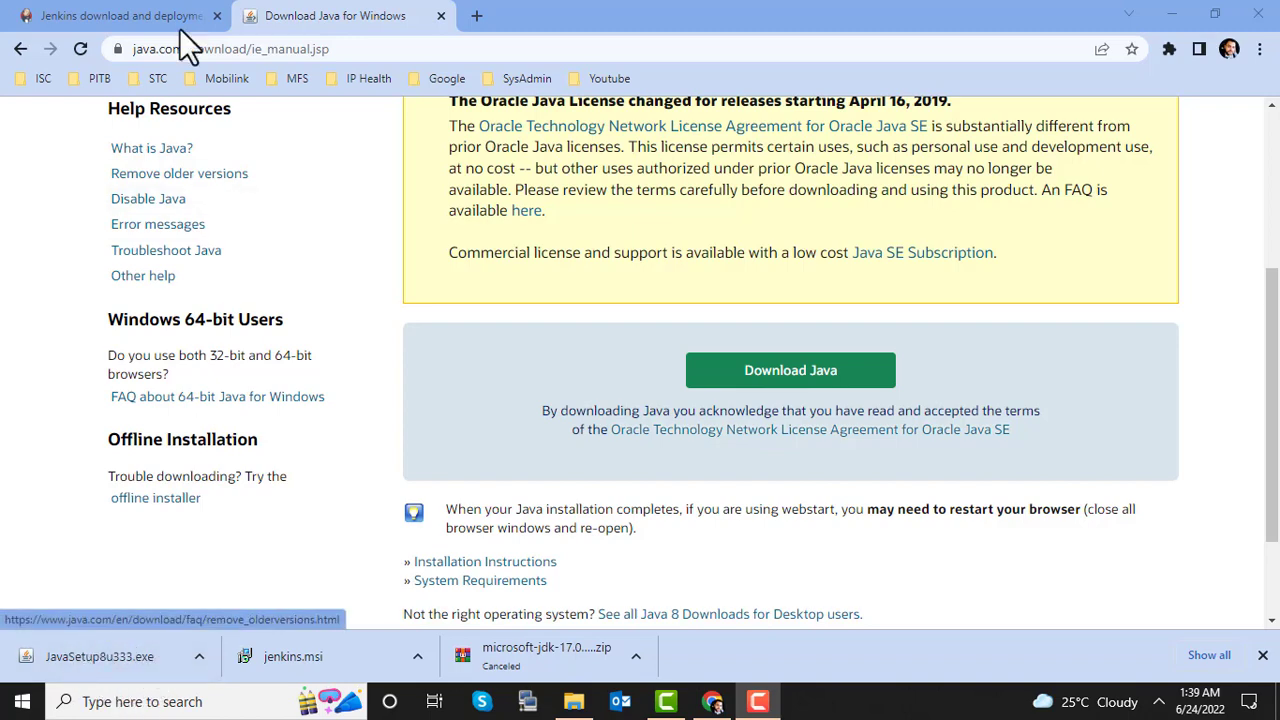
pyautogui.click(137, 18)
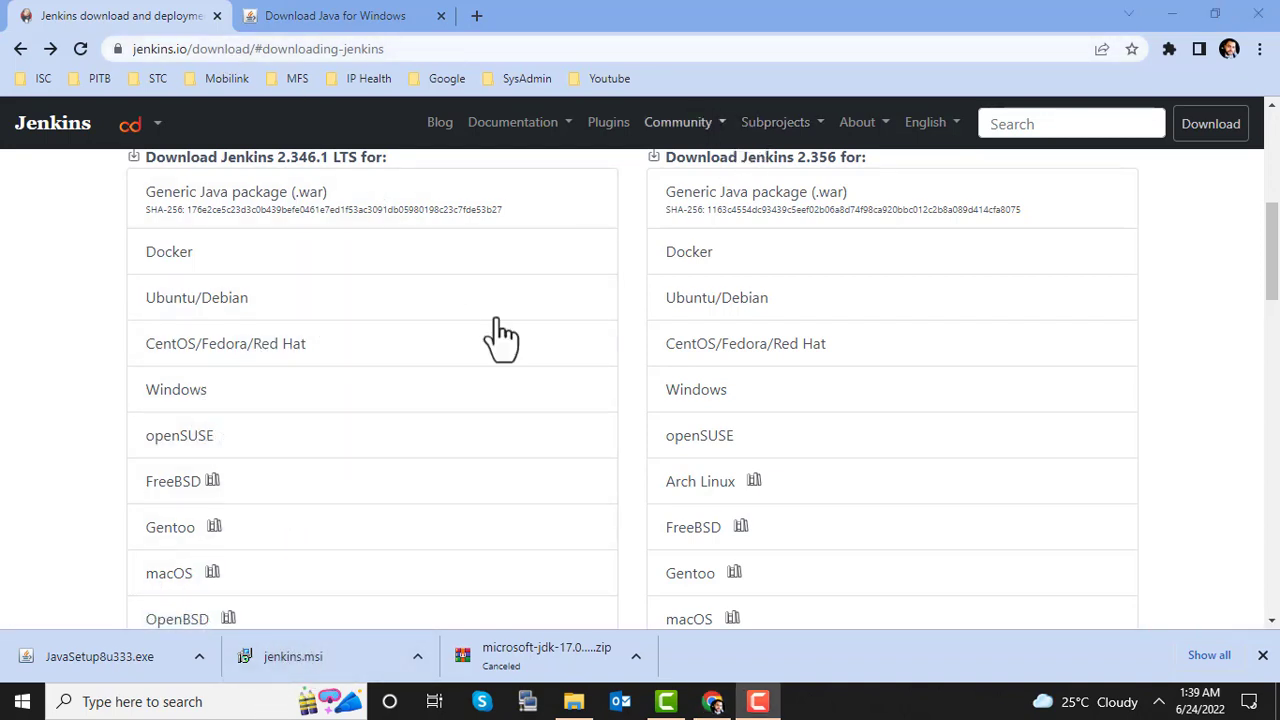
pyautogui.click(152, 661)
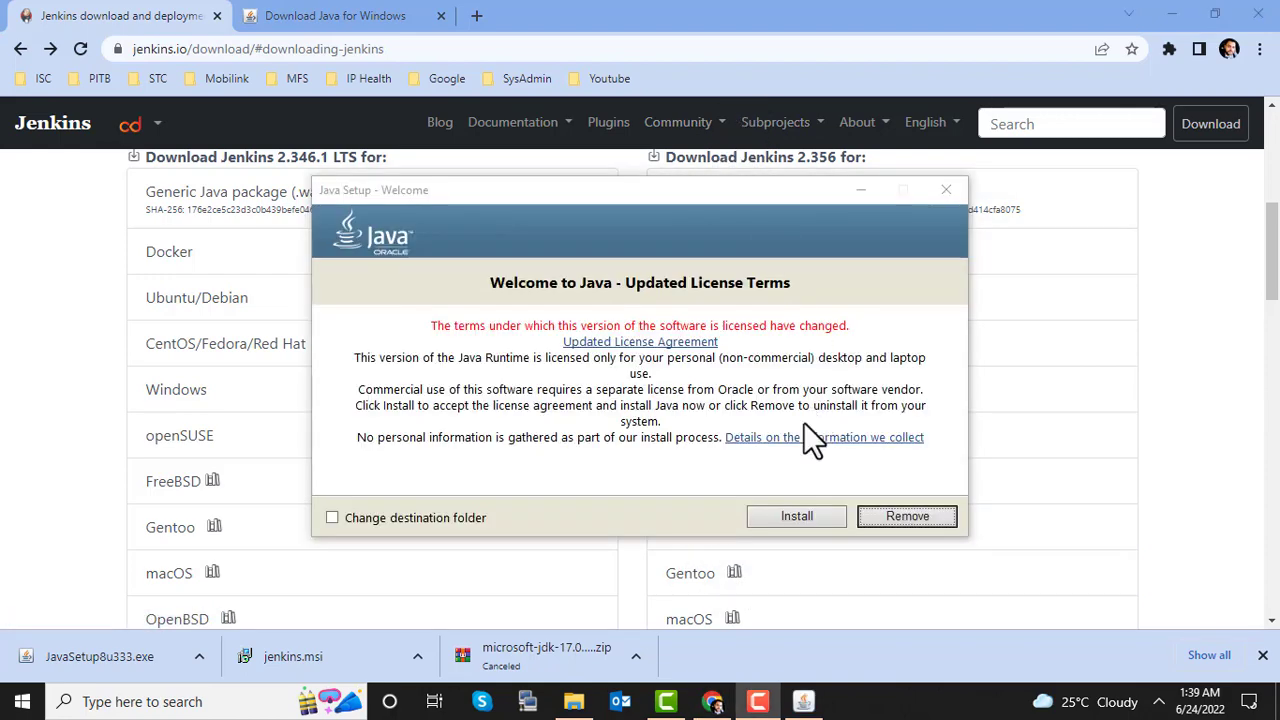
# Step: Install Java 8 Update 333 and close the installer once it reports success
pyautogui.click(793, 515)
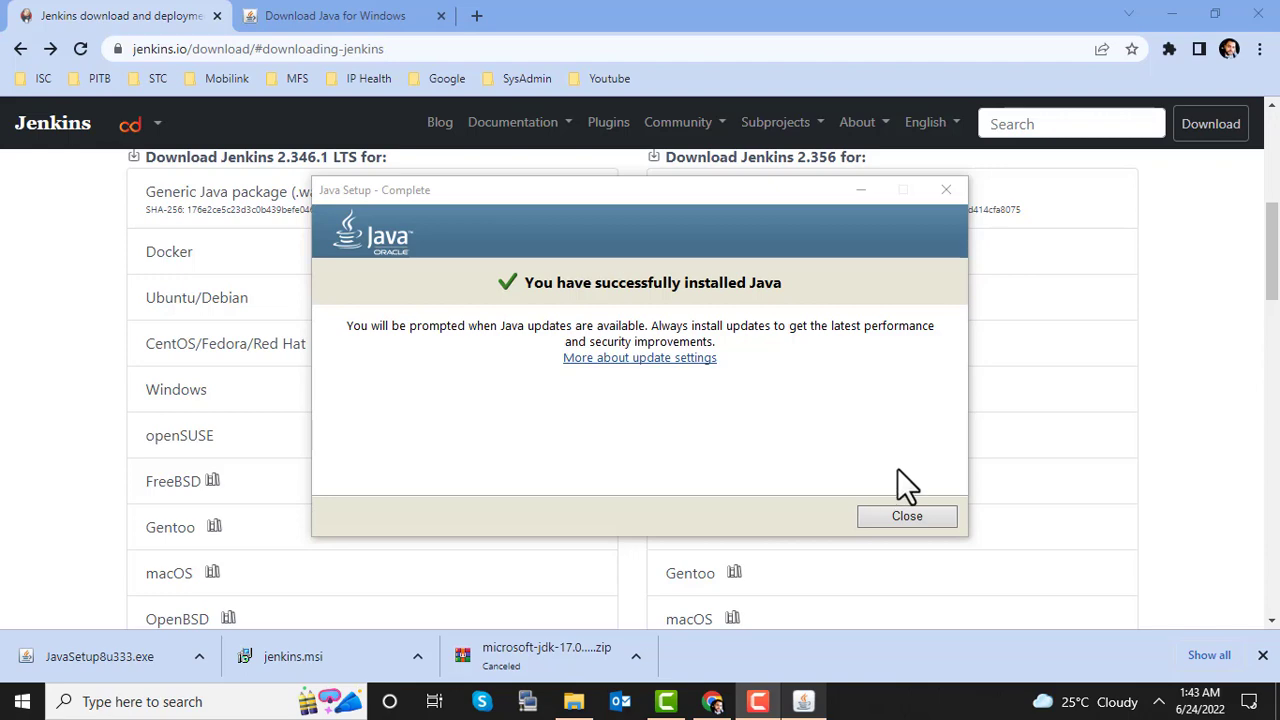
pyautogui.click(903, 515)
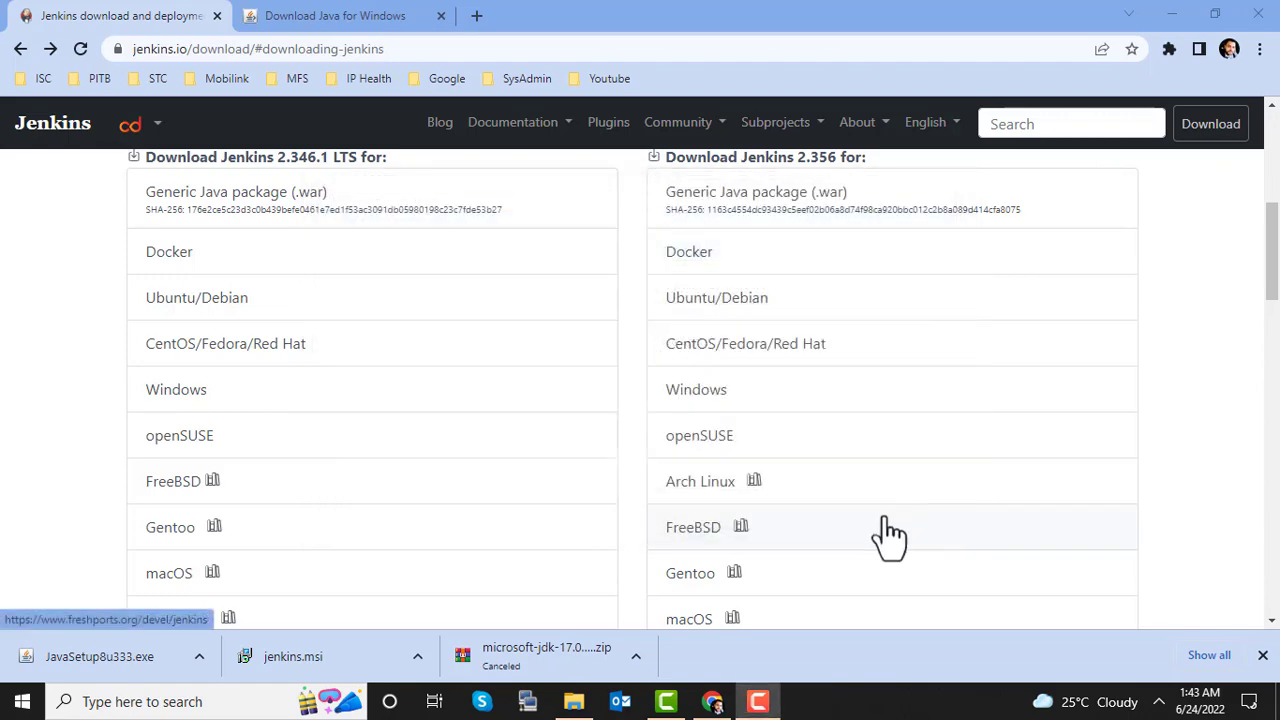
# Step: Launch jenkins.msi, keep the default folder, run as LocalSystem, and verify port 8080
pyautogui.click(311, 666)
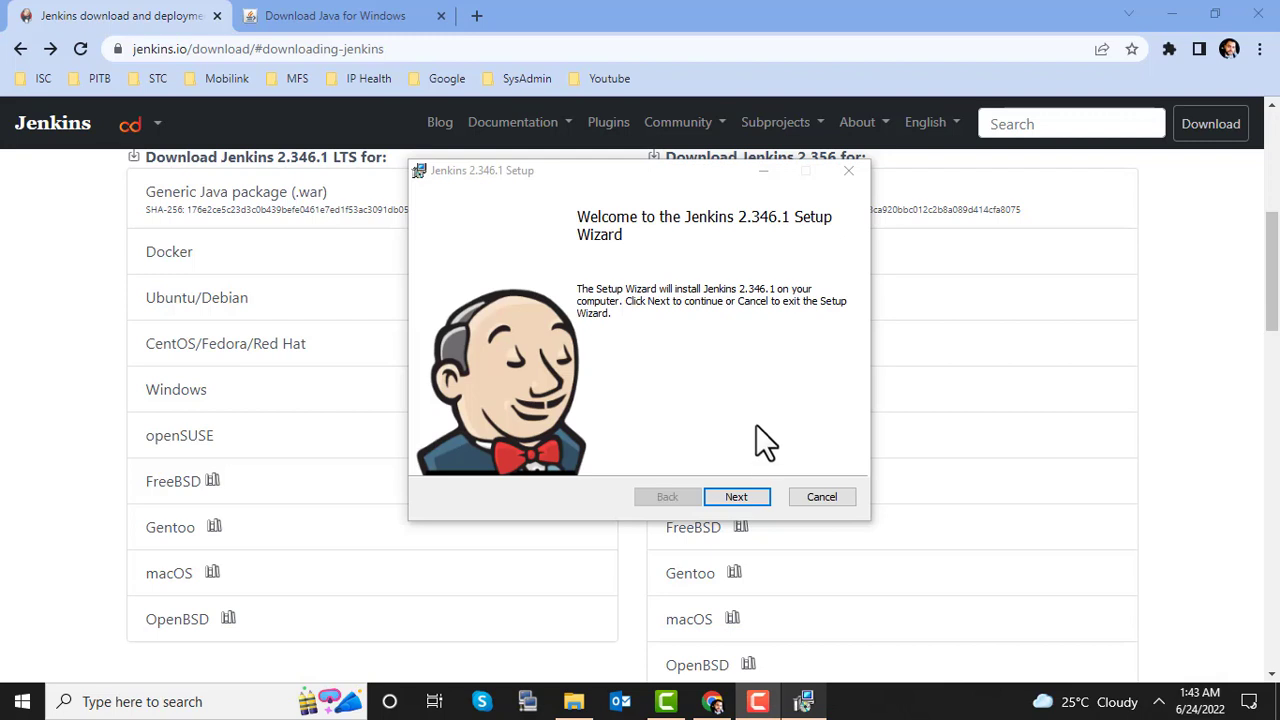
pyautogui.click(738, 494)
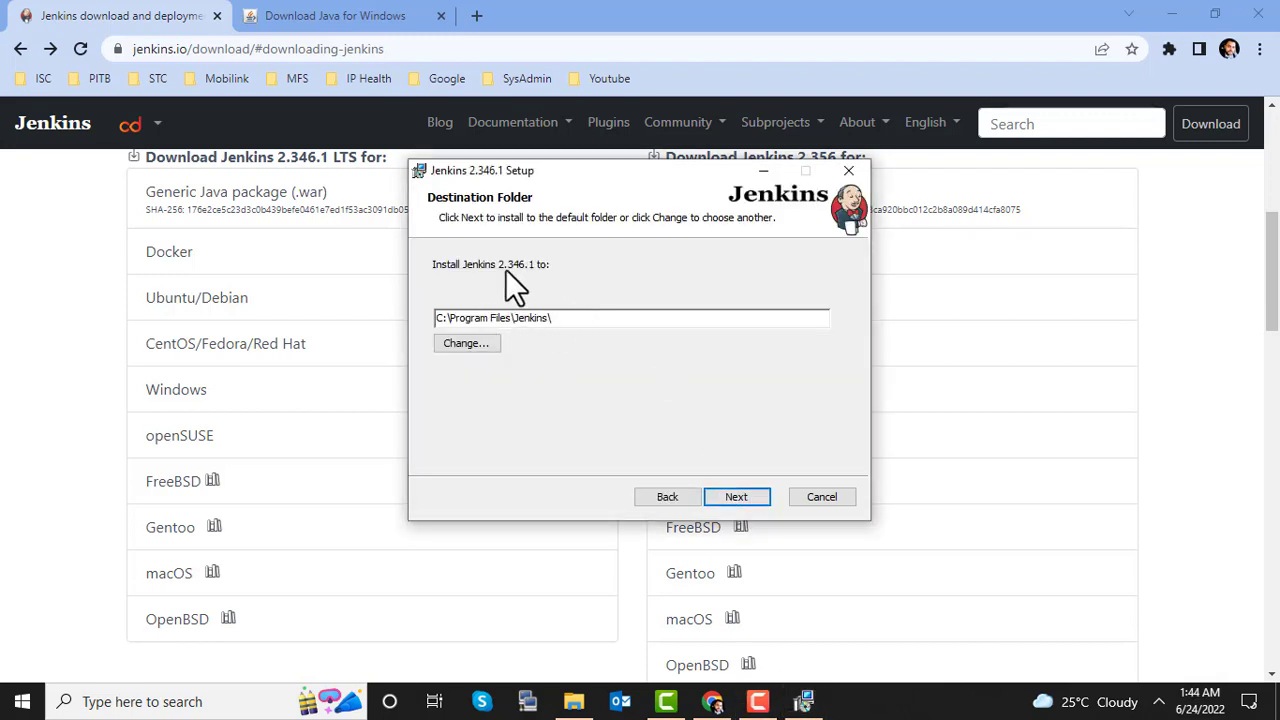
pyautogui.click(738, 497)
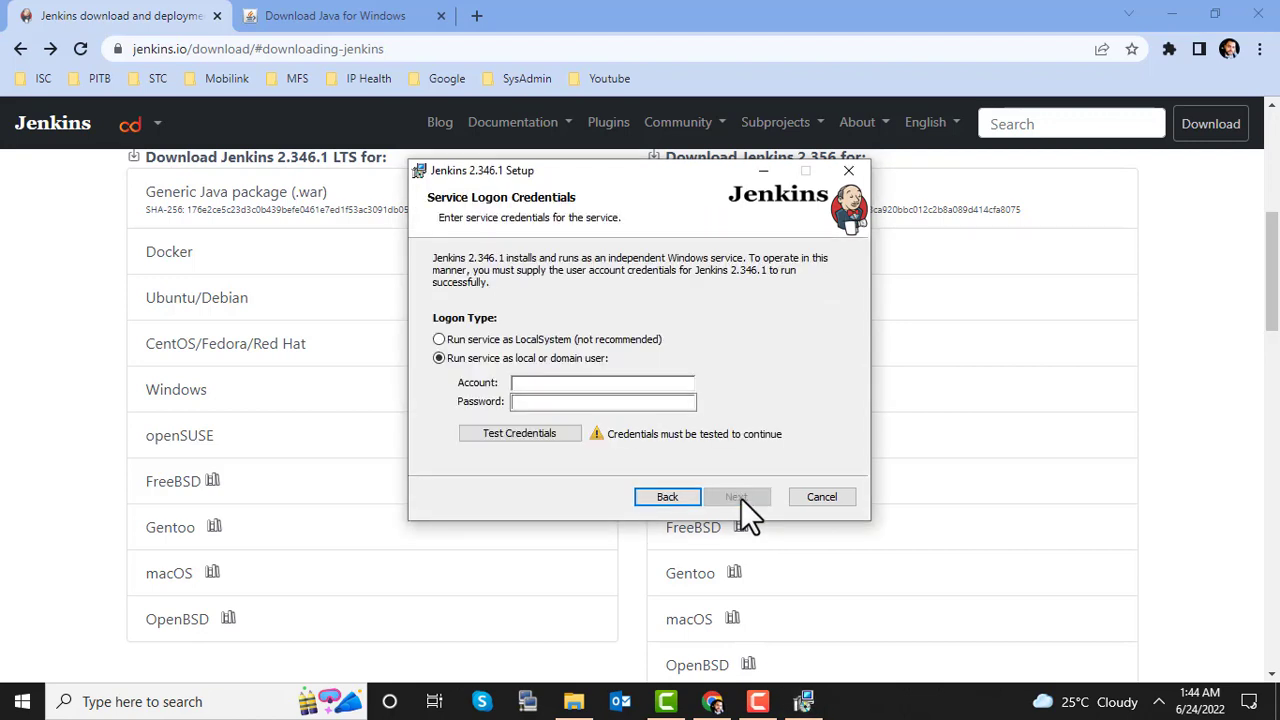
pyautogui.click(499, 340)
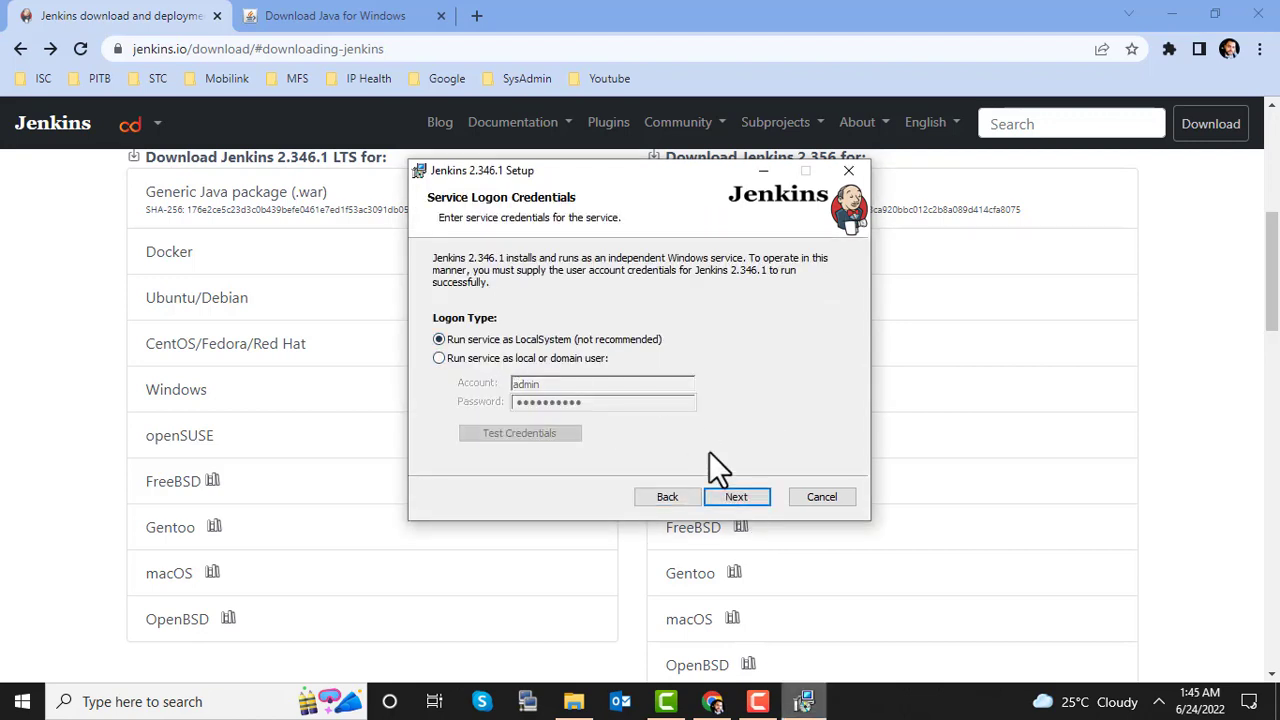
pyautogui.click(721, 489)
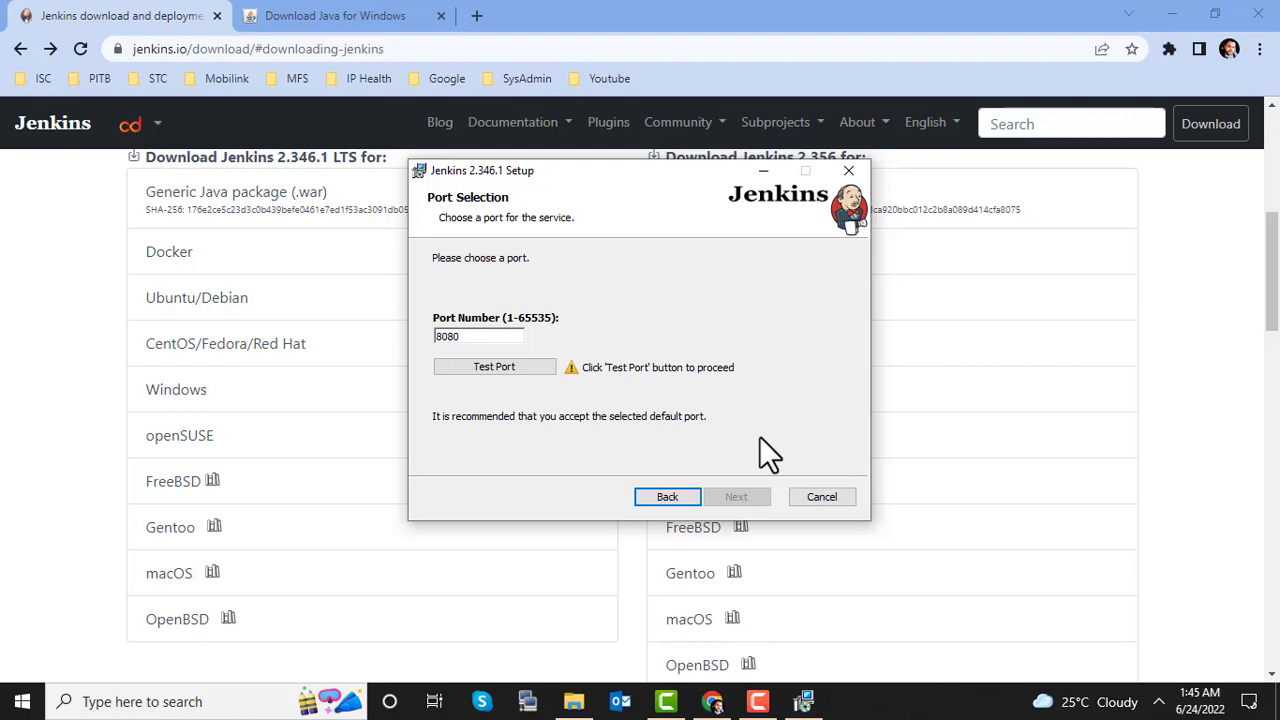
pyautogui.click(550, 365)
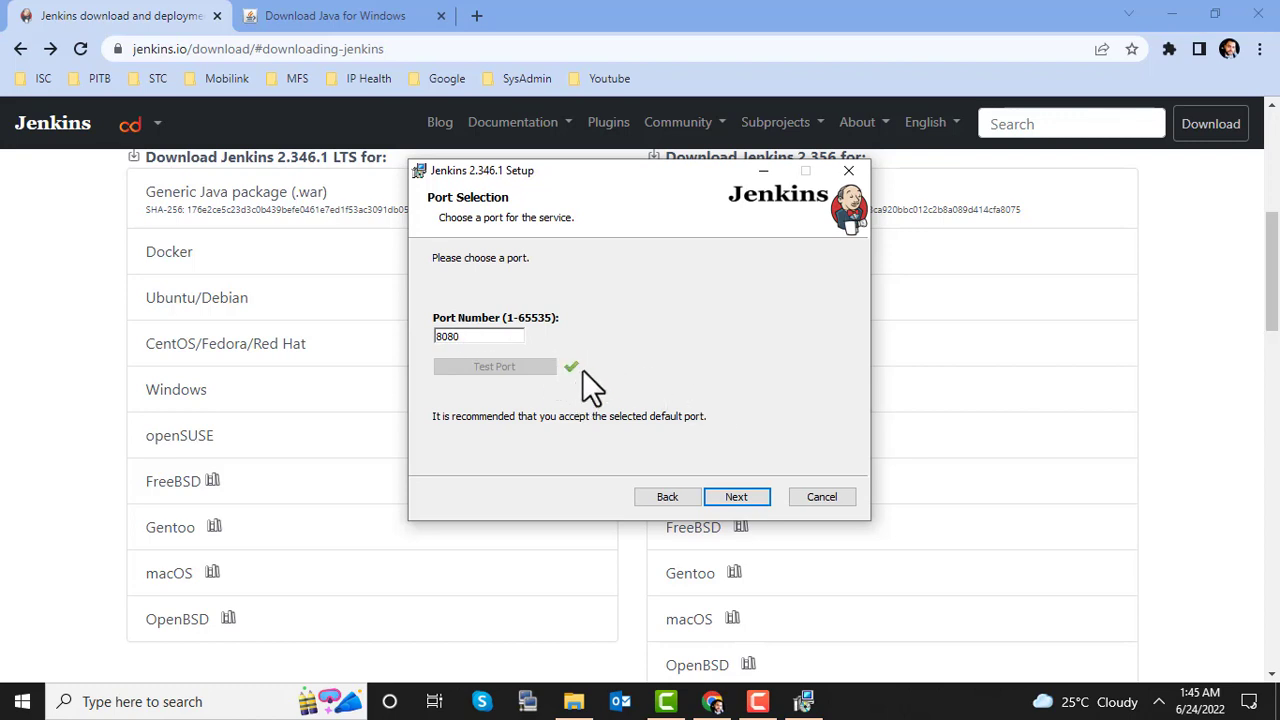
pyautogui.click(736, 497)
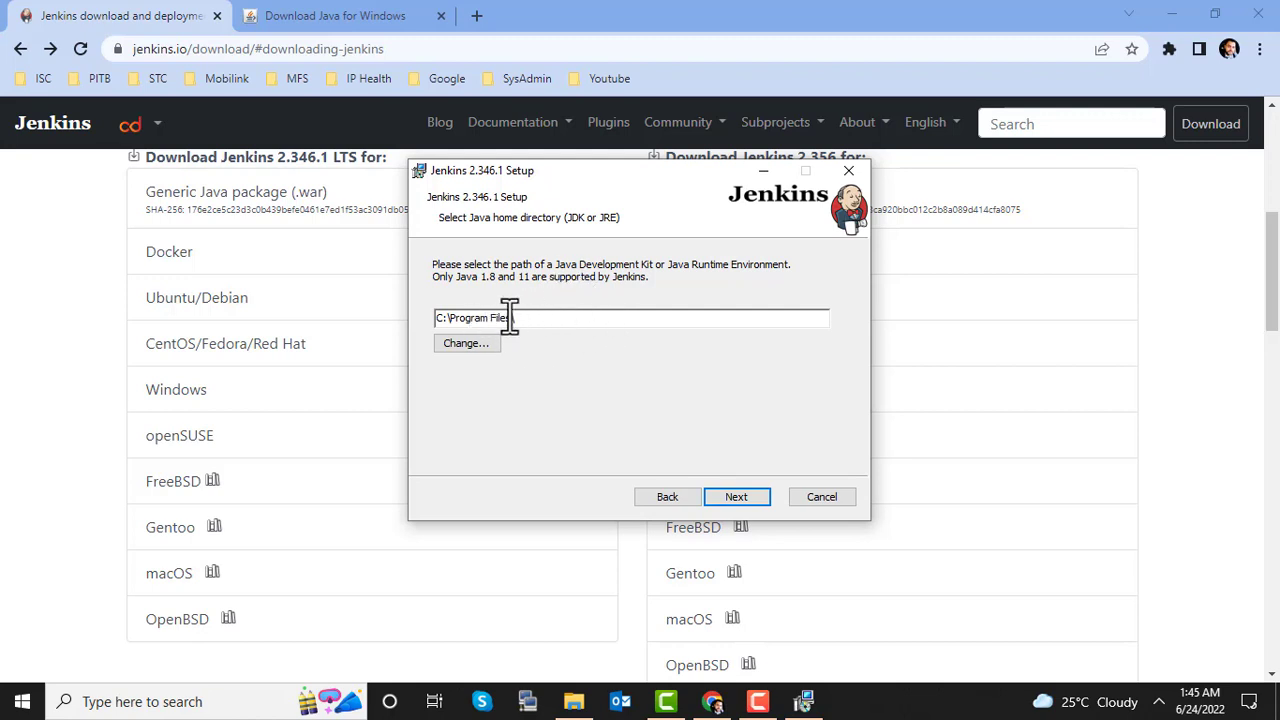
# Step: After the default path is rejected, browse to C:\Program Files (x86)\Java as Java home
pyautogui.click(740, 494)
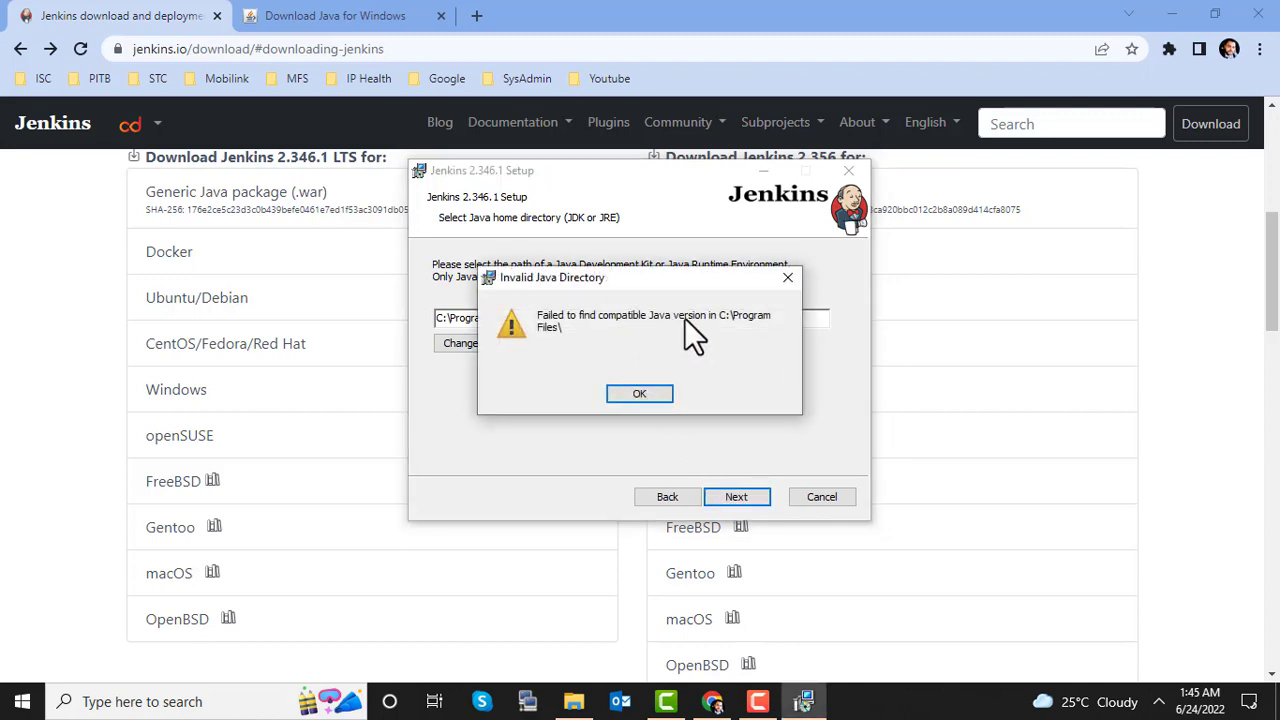
pyautogui.click(646, 393)
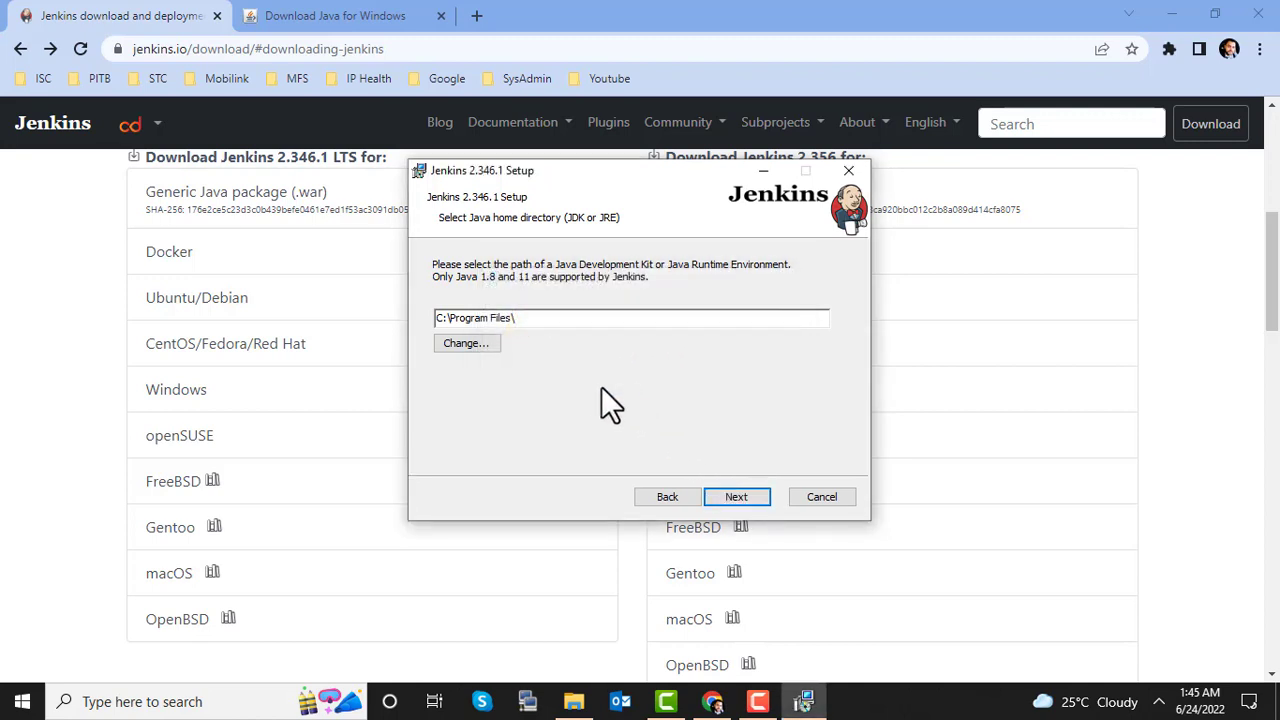
pyautogui.click(481, 346)
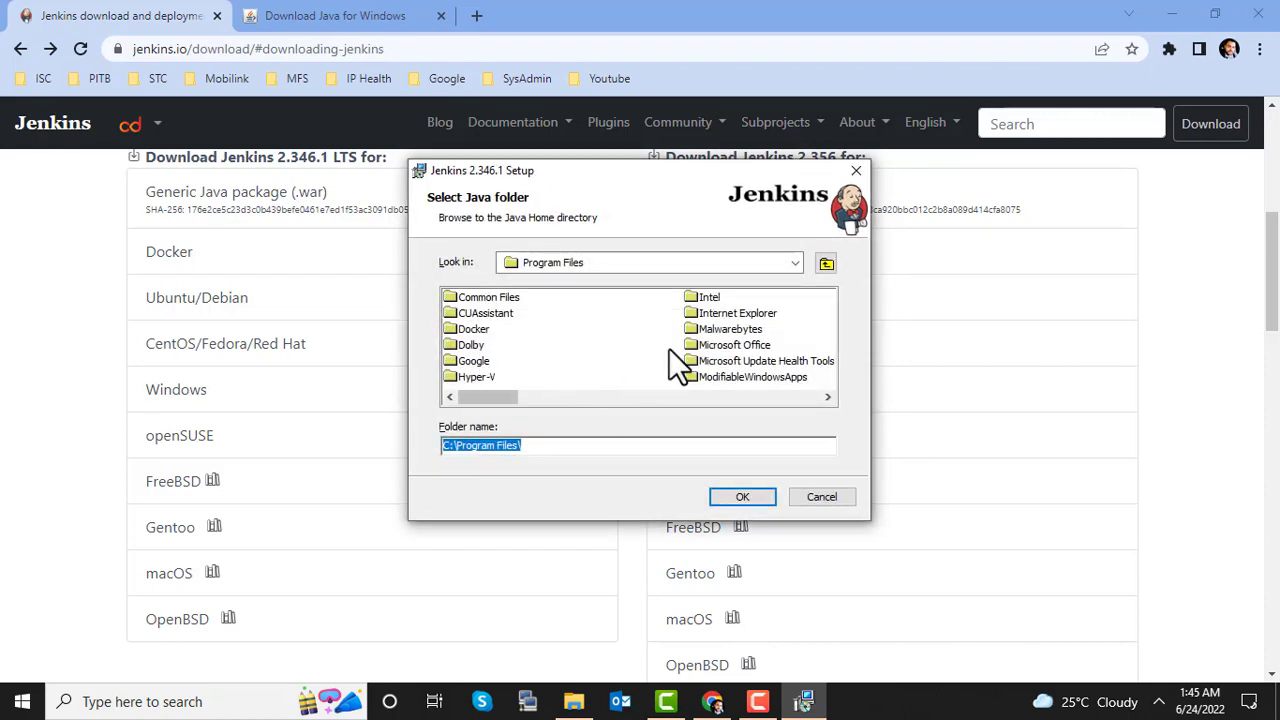
pyautogui.click(789, 264)
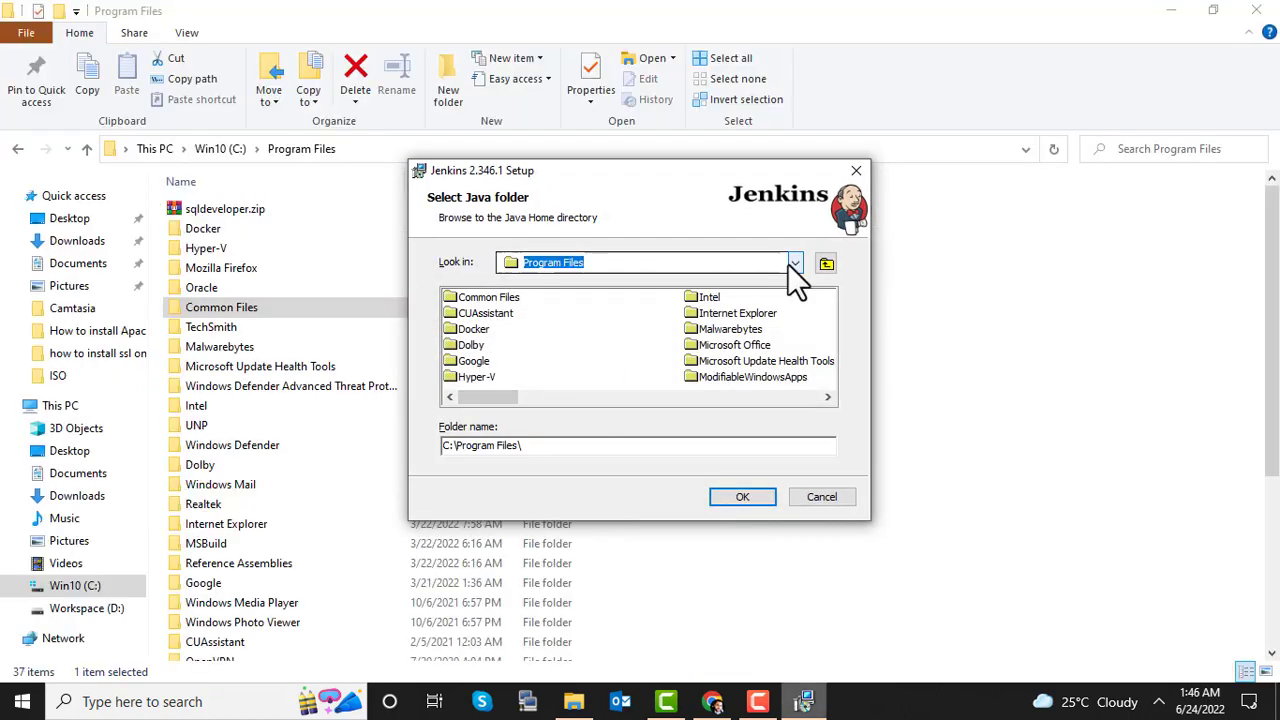
pyautogui.click(787, 263)
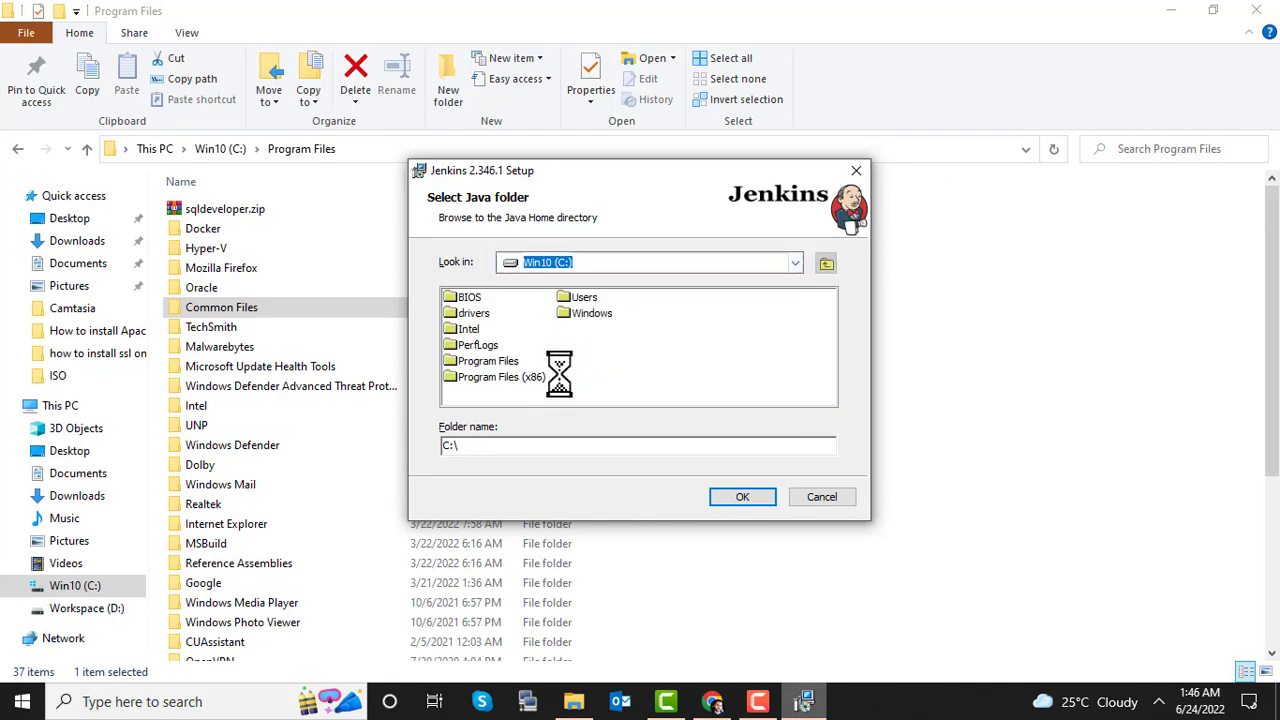
pyautogui.doubleClick(497, 378)
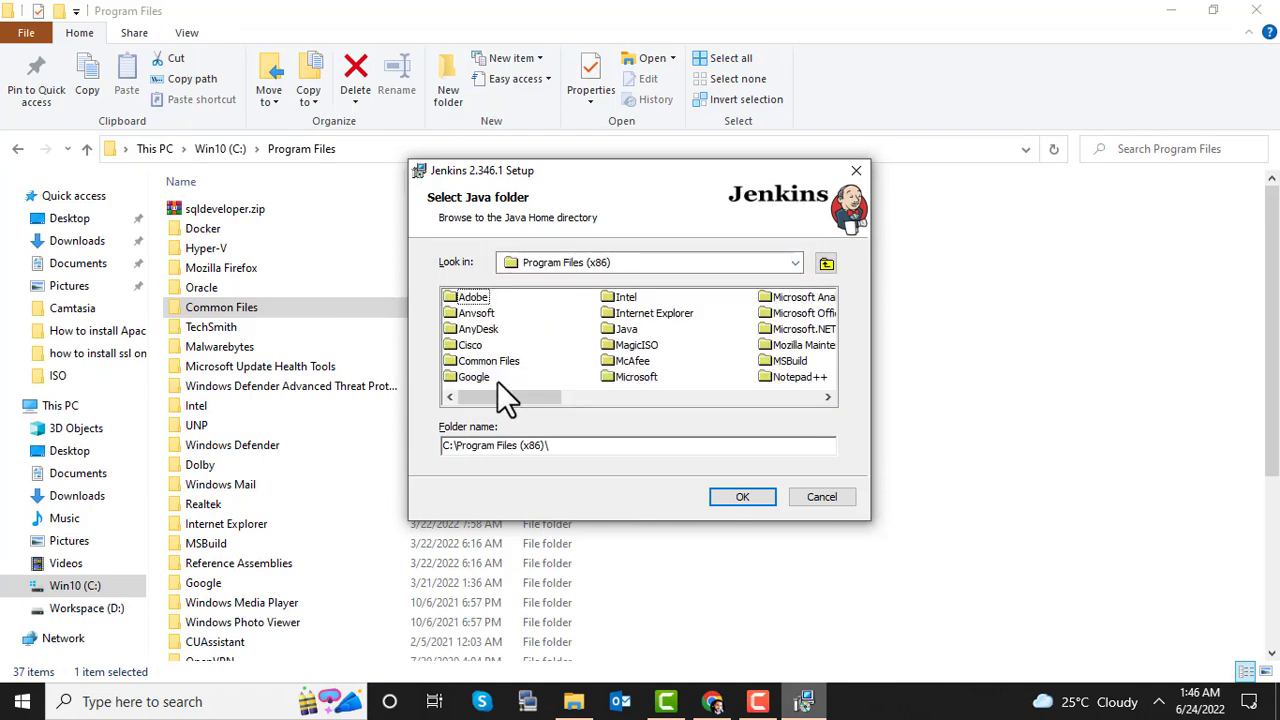
pyautogui.click(621, 332)
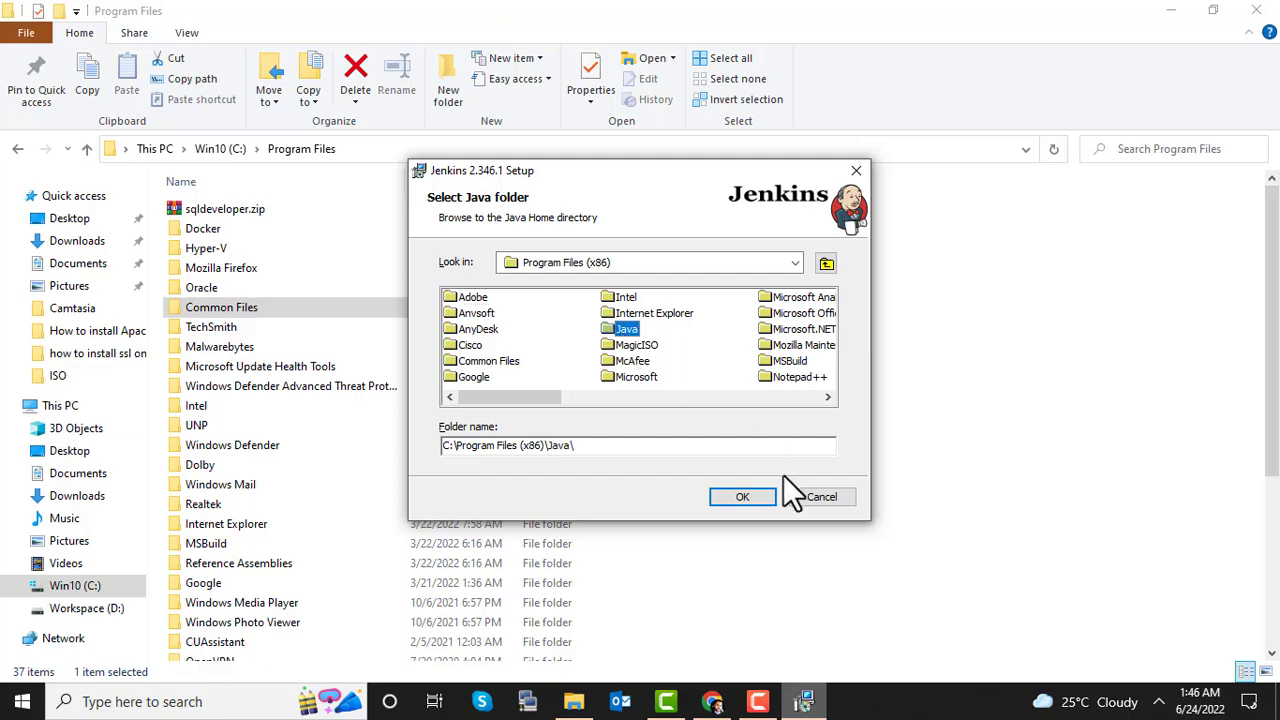
pyautogui.click(755, 497)
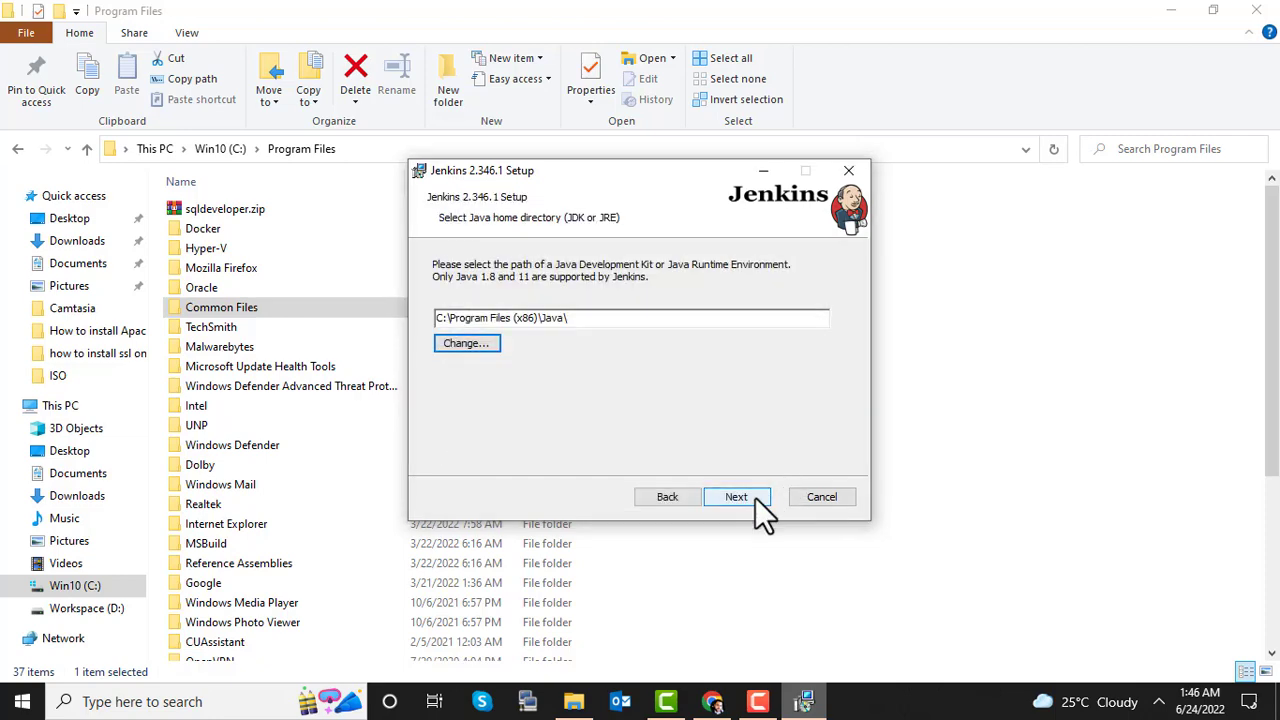
# Step: When that folder is also rejected, choose the jre1.8.0_333 folder as Java home
pyautogui.click(740, 496)
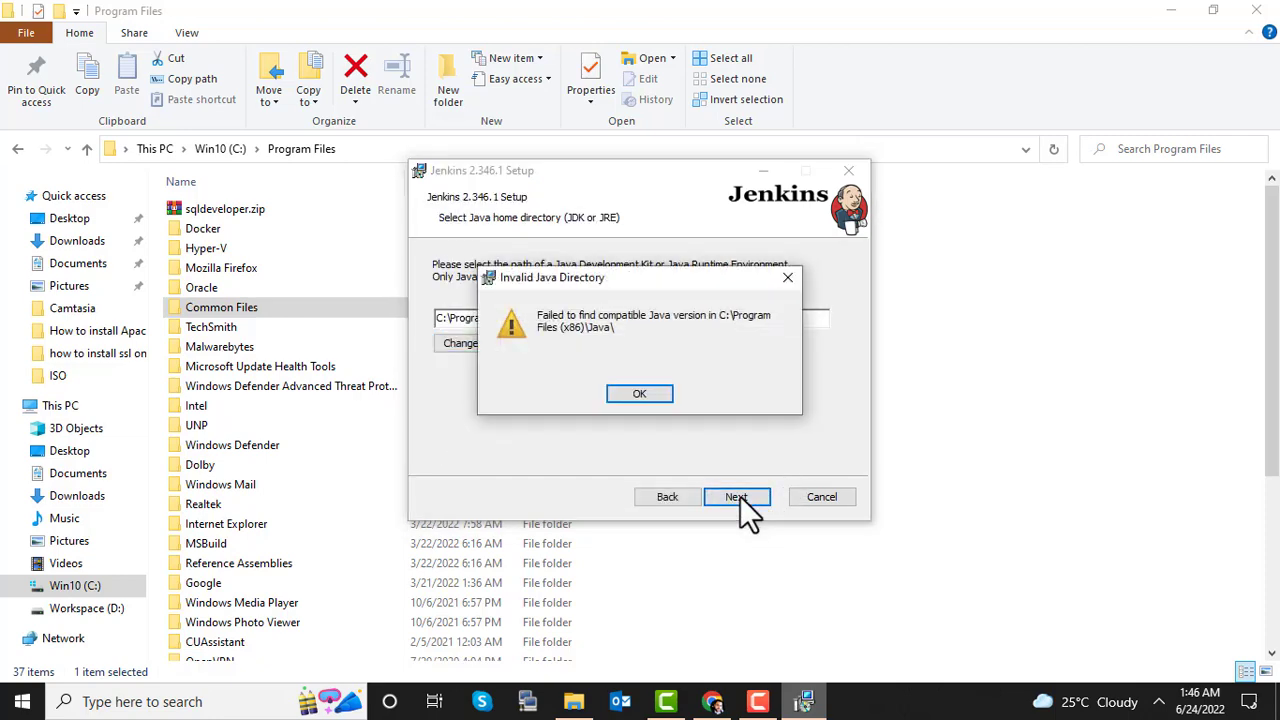
pyautogui.click(646, 392)
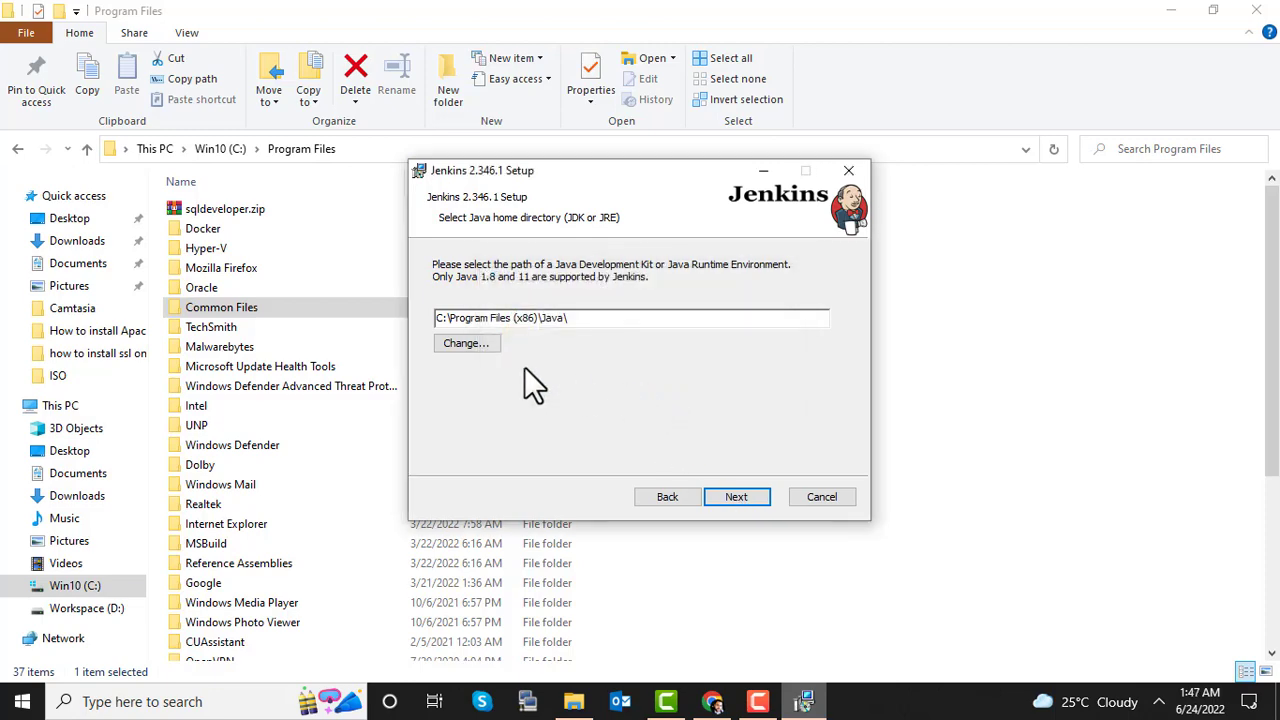
pyautogui.click(483, 343)
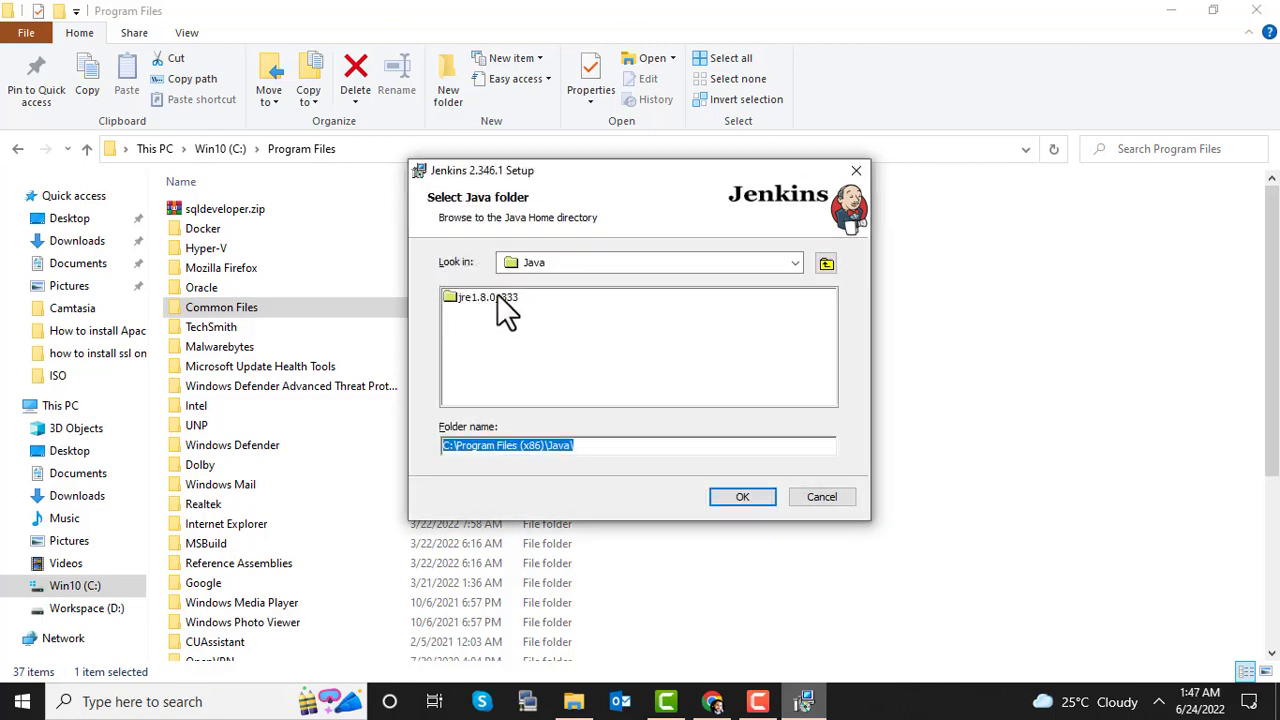
pyautogui.doubleClick(497, 297)
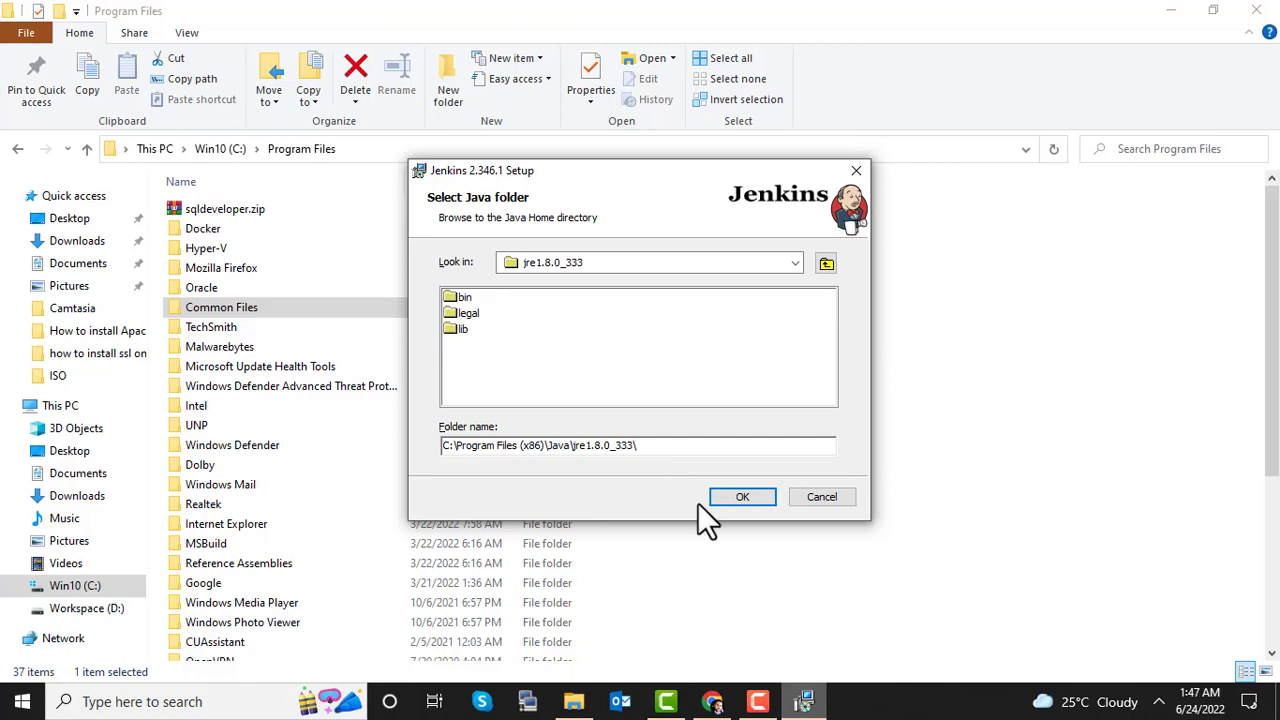
pyautogui.click(740, 496)
# Step: Acknowledge the Java 11 notice and keep default features to reach Ready to install
pyautogui.click(737, 492)
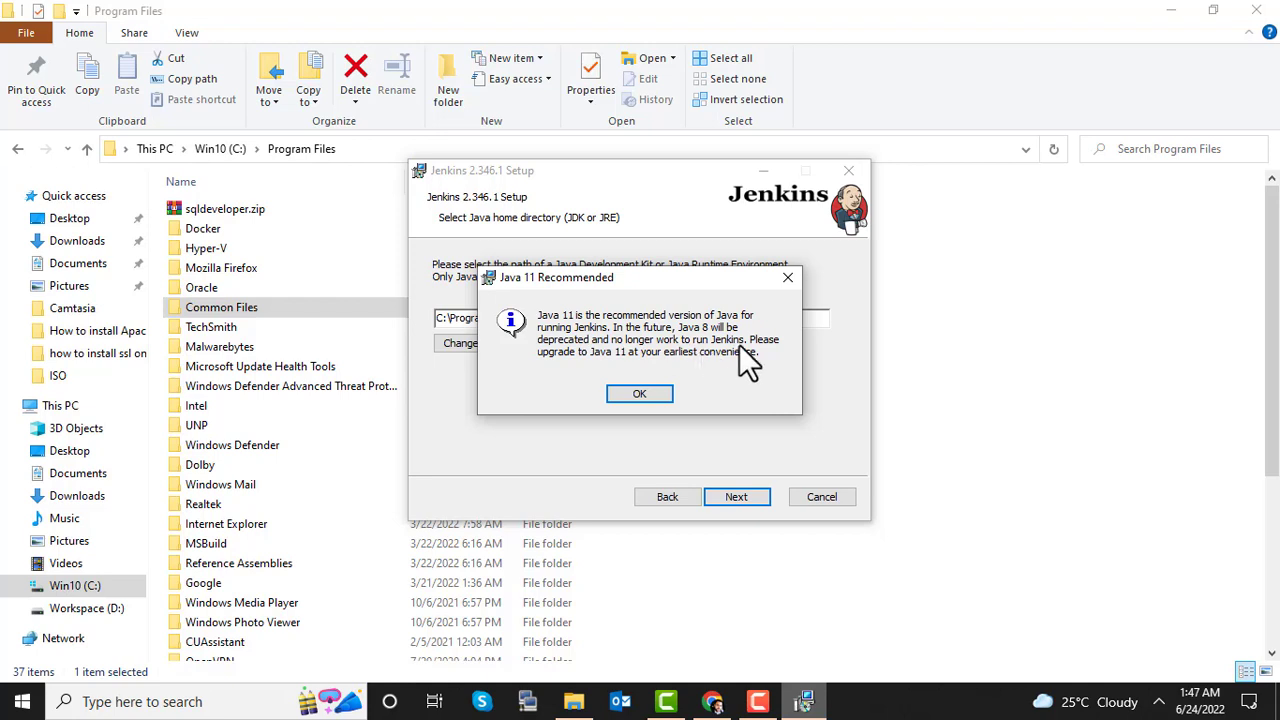
pyautogui.click(648, 395)
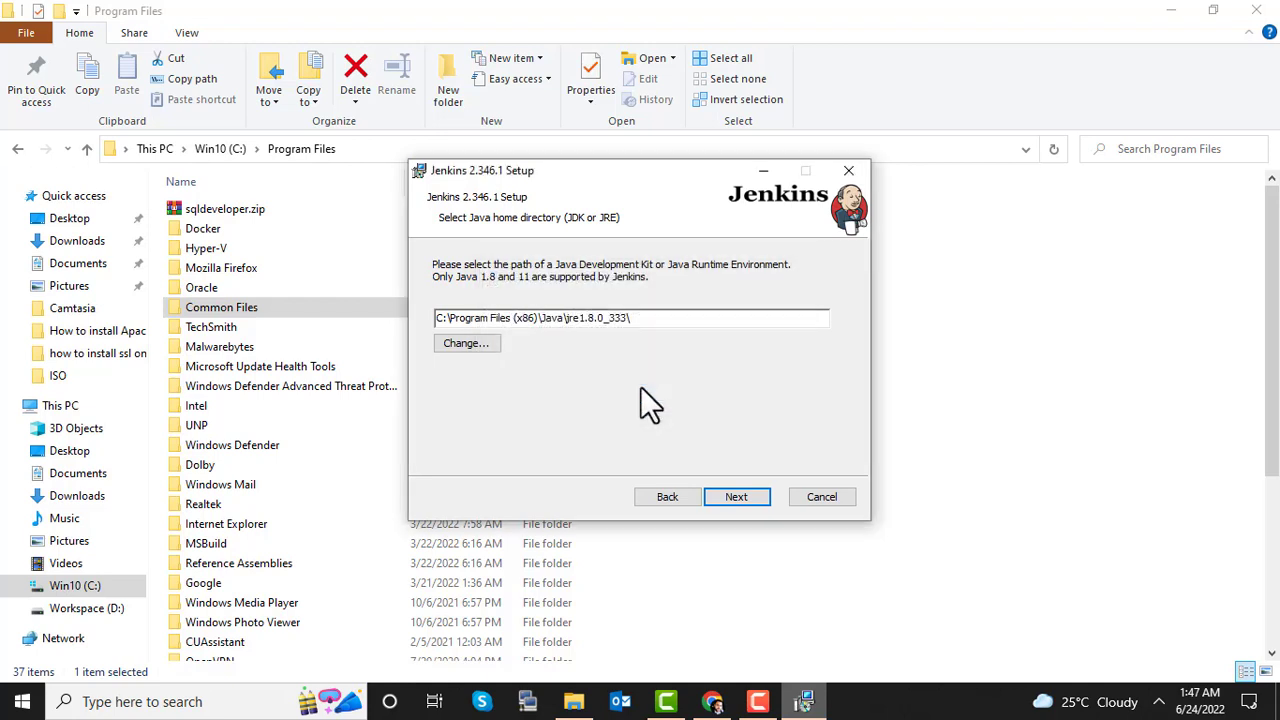
pyautogui.click(737, 493)
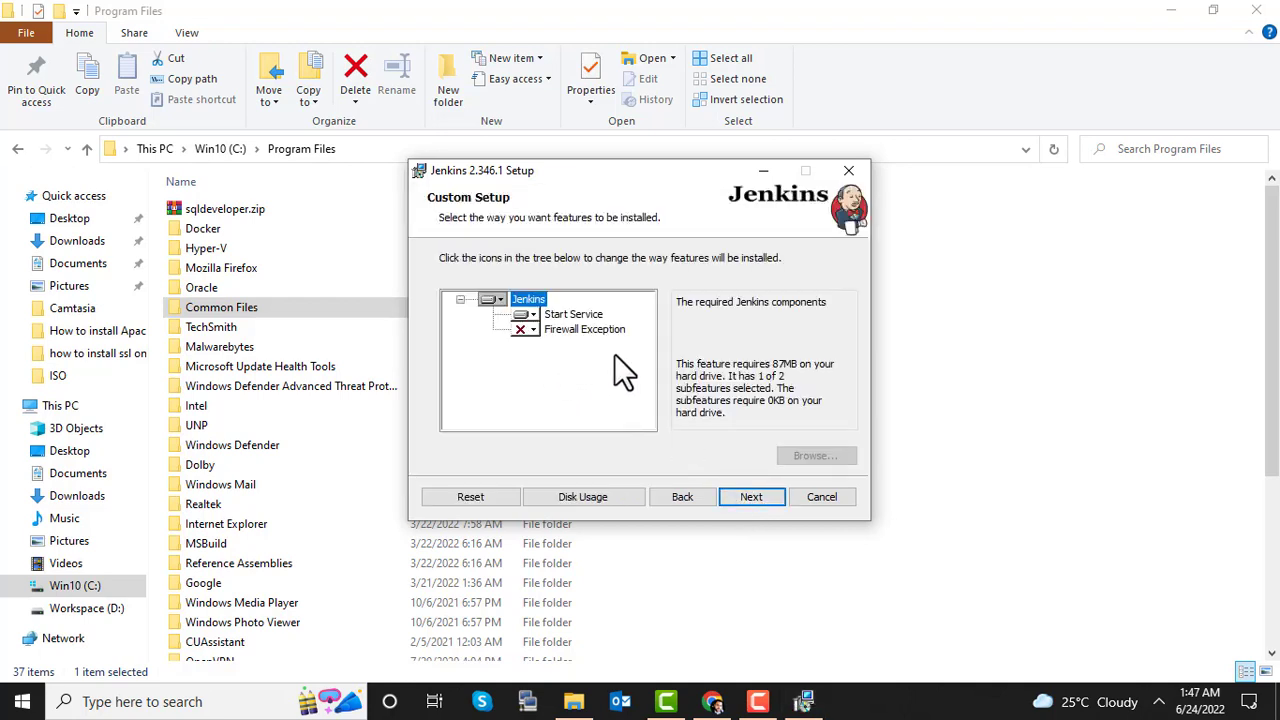
pyautogui.click(741, 490)
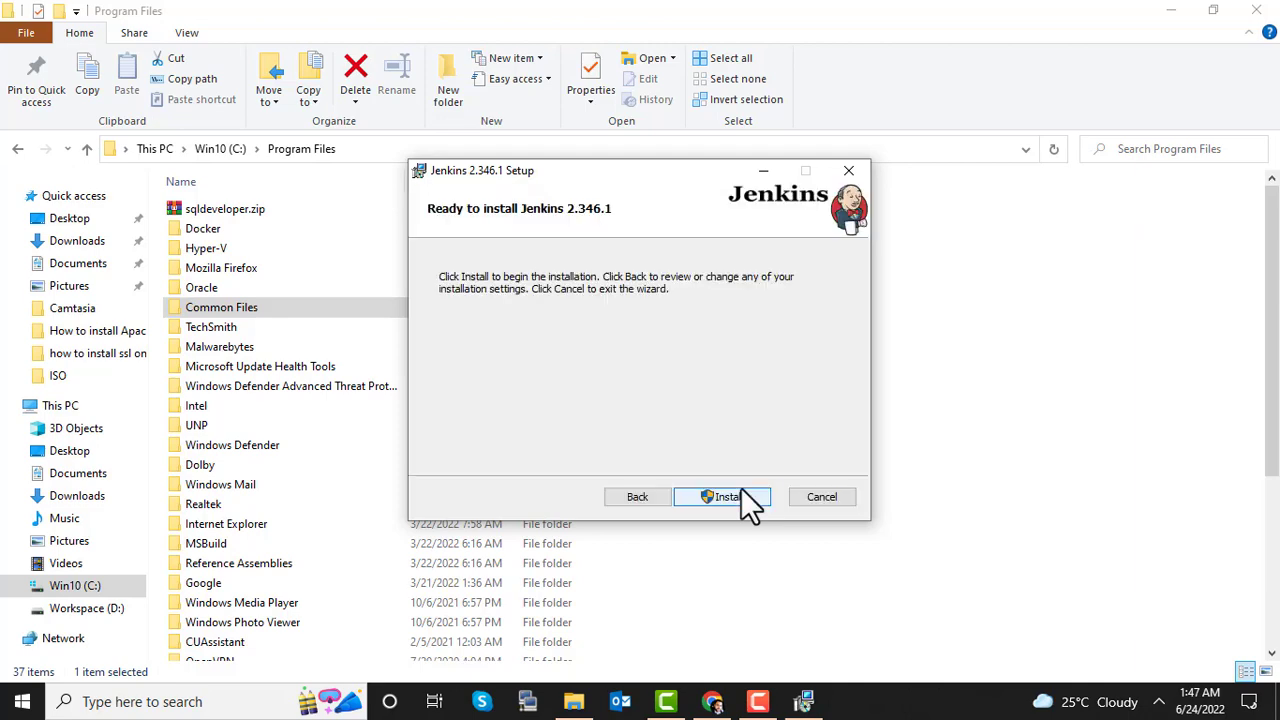
# Step: Install Jenkins 2.346.1 and close the wizard with Finish when it completes
pyautogui.click(741, 490)
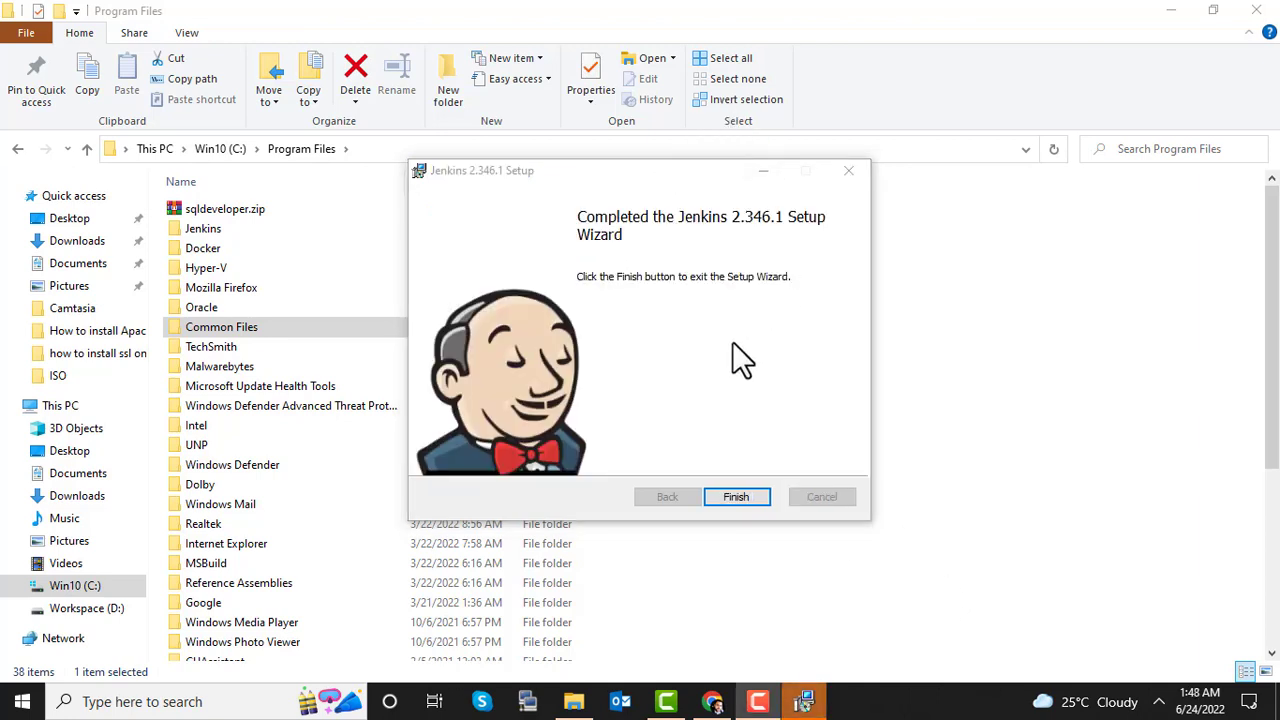
pyautogui.click(739, 494)
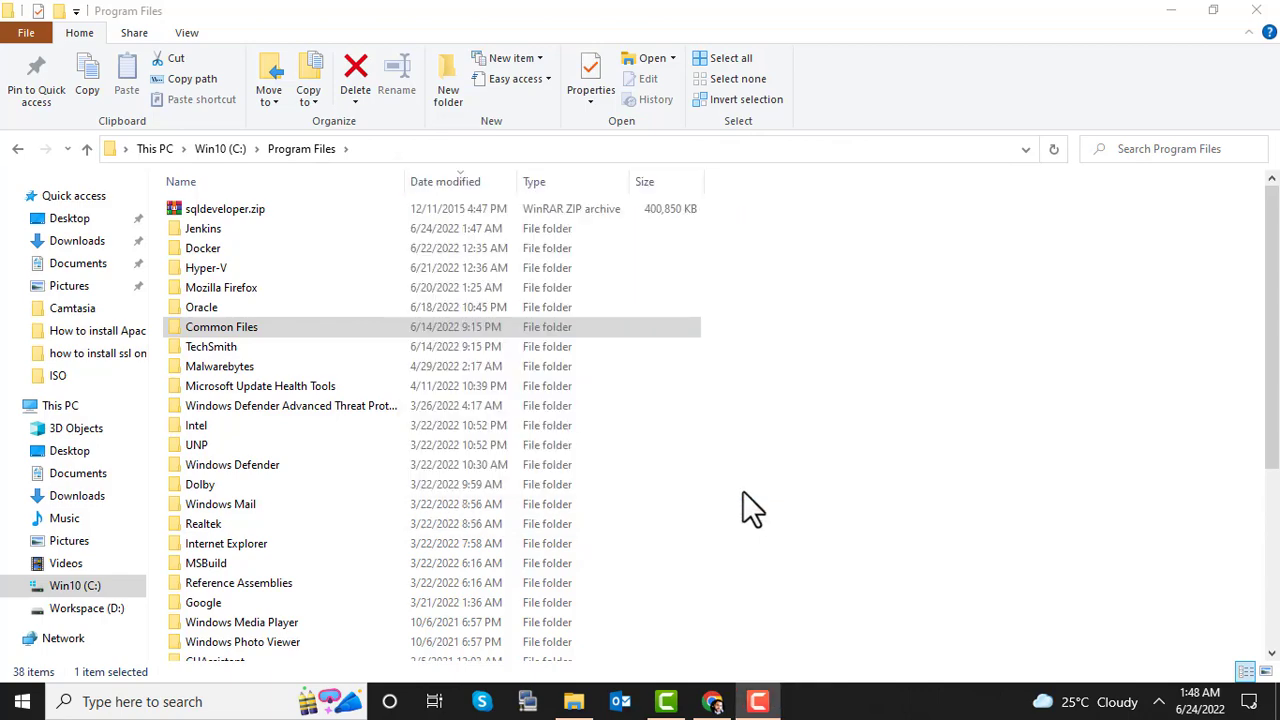
# Step: Load localhost:8080 in Chrome and copy the initialAdminPassword file path shown on Unlock Jenkins
pyautogui.click(712, 703)
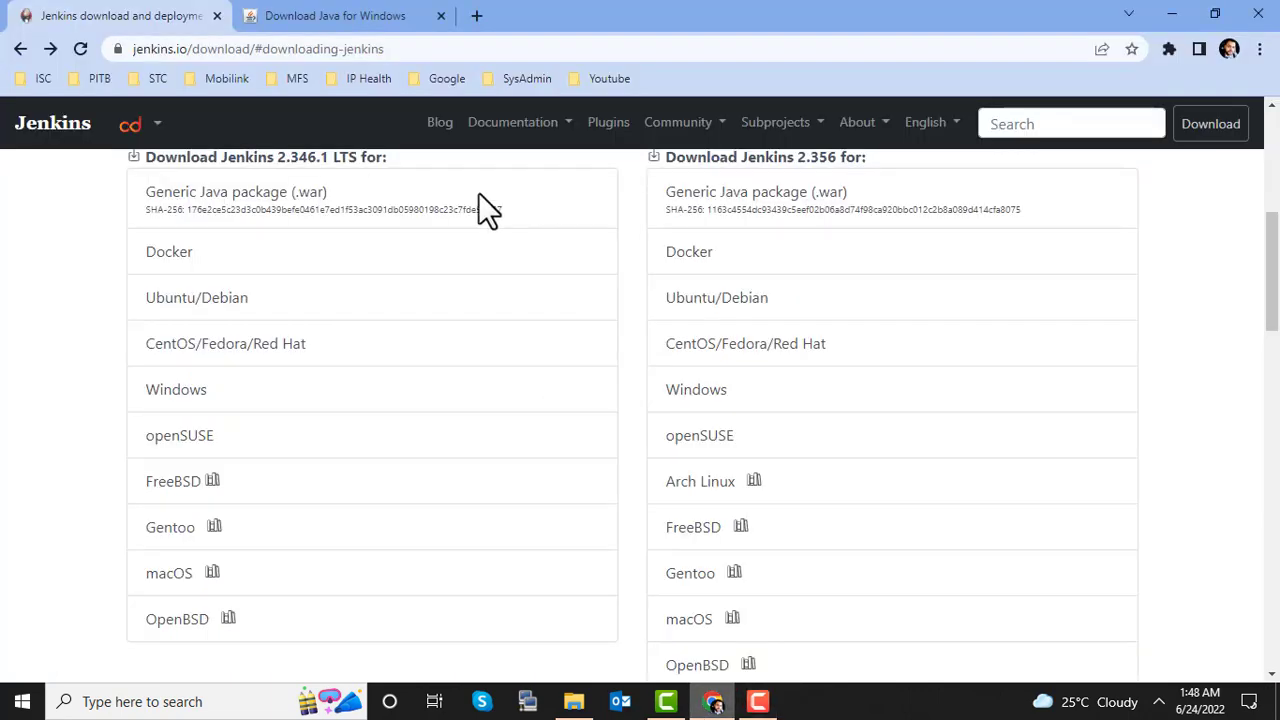
pyautogui.click(440, 49)
pyautogui.write('loca')
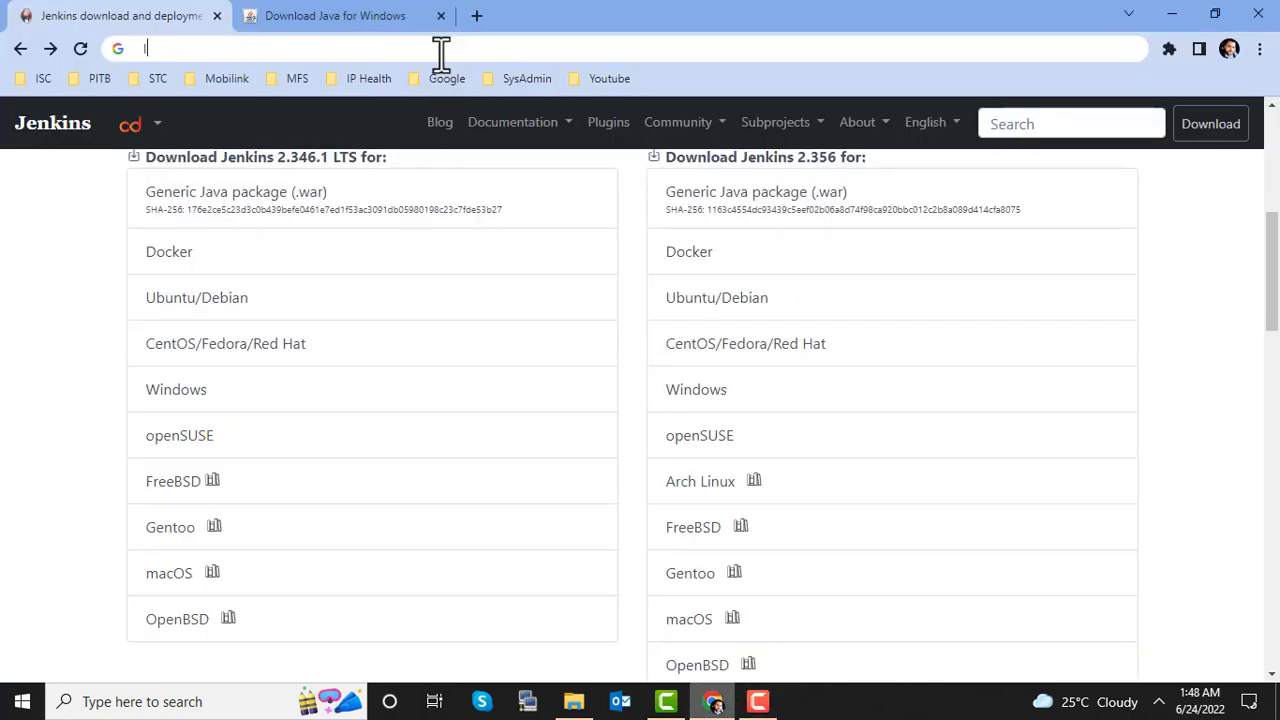
pyautogui.write('lhost')
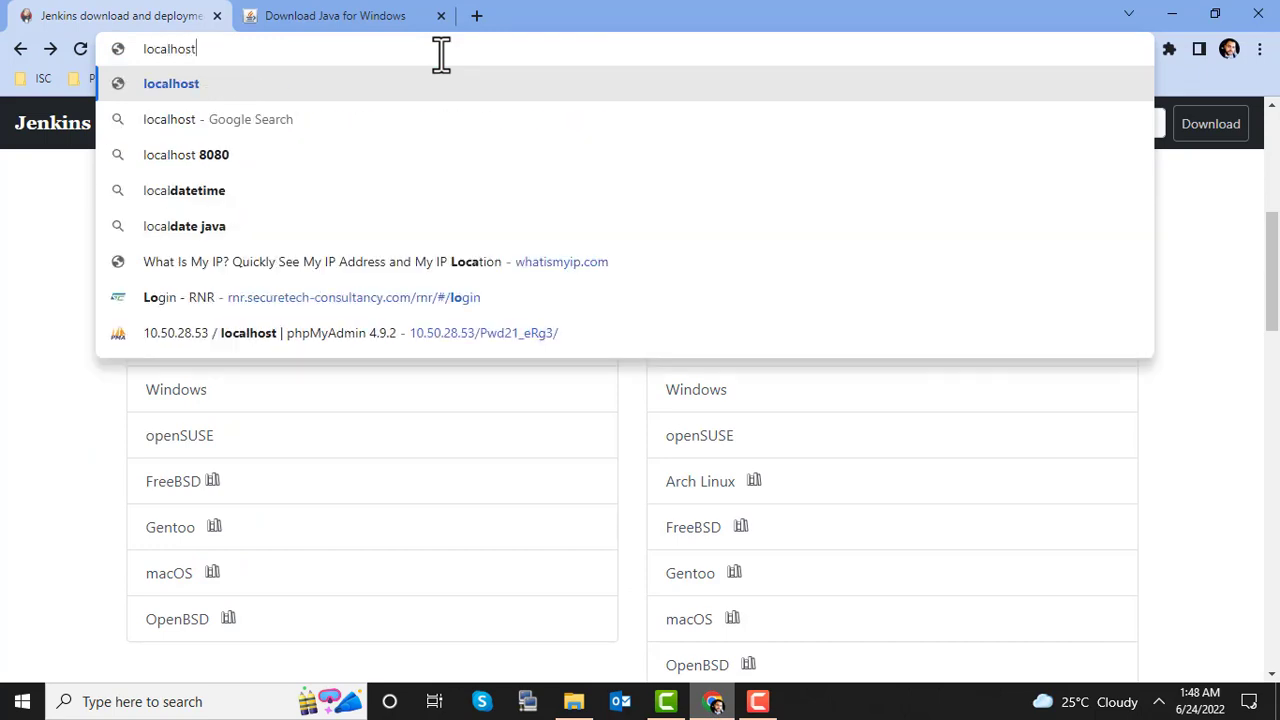
pyautogui.write(':8080')
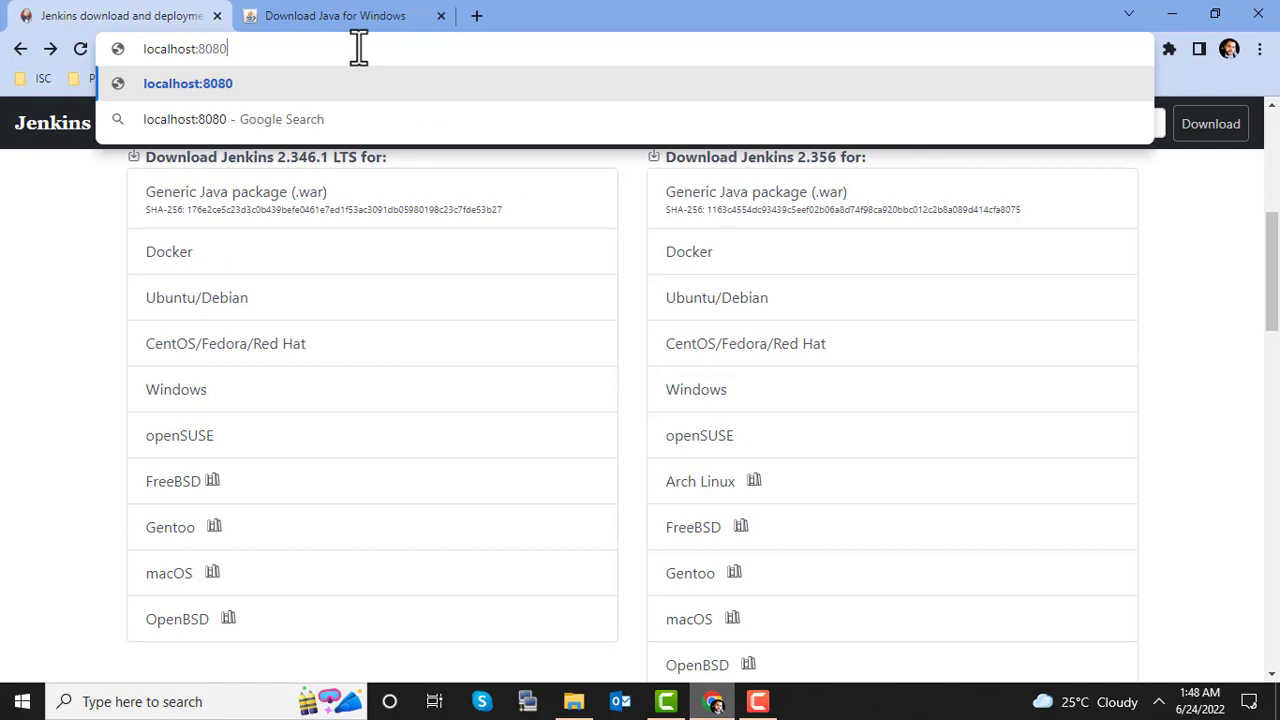
pyautogui.press('Return')
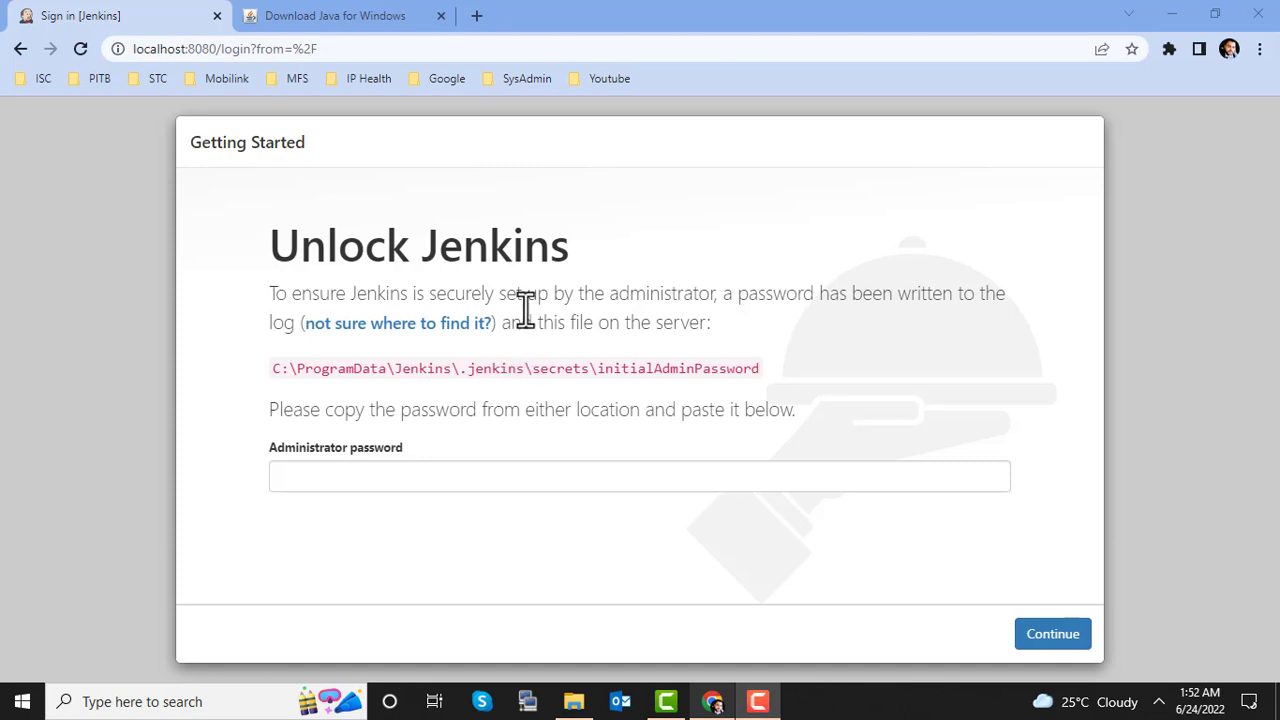
pyautogui.tripleClick(407, 373)
pyautogui.hotkey('ctrl', 'c')
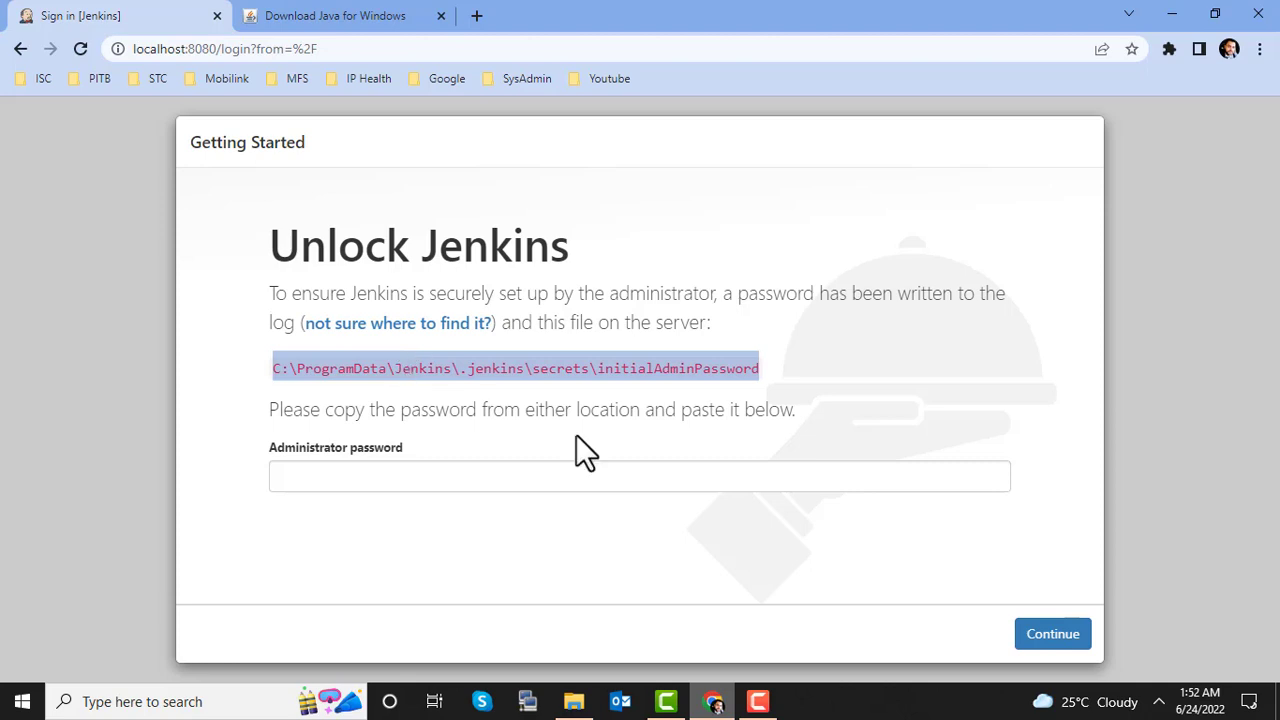
# Step: Paste the initialAdminPassword path into File Explorer and open the file in Notepad
pyautogui.click(589, 703)
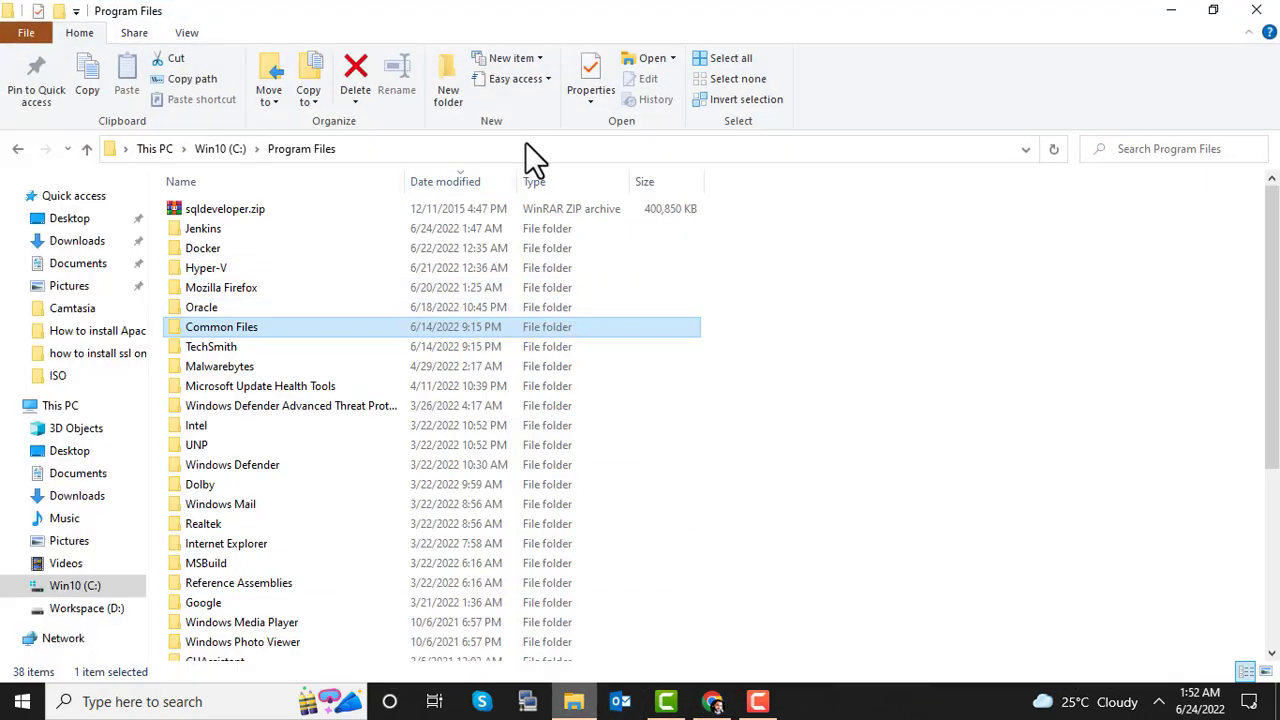
pyautogui.click(513, 152)
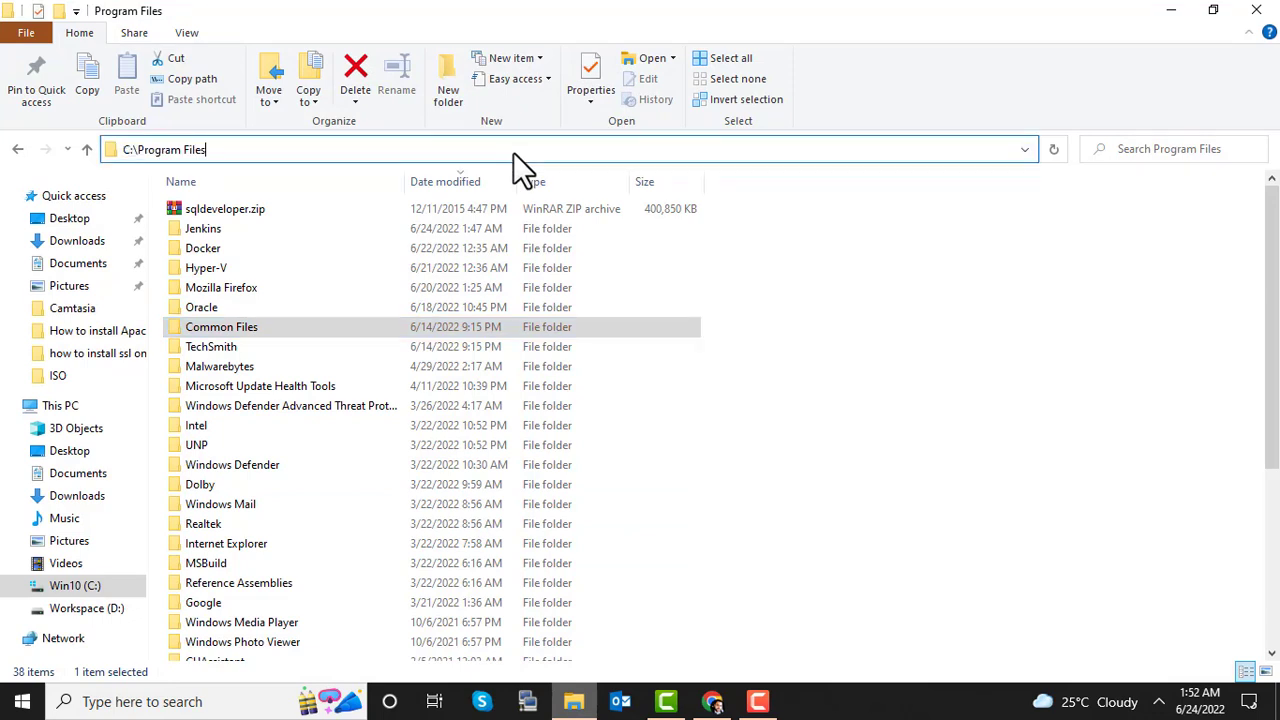
pyautogui.press('BackSpace')
pyautogui.press('BackSpace')
pyautogui.press('BackSpace')
pyautogui.press('BackSpace')
pyautogui.press('BackSpace')
pyautogui.press('BackSpace')
pyautogui.press('BackSpace')
pyautogui.press('BackSpace')
pyautogui.press('BackSpace')
pyautogui.press('BackSpace')
pyautogui.press('BackSpace')
pyautogui.press('BackSpace')
pyautogui.press('BackSpace')
pyautogui.press('BackSpace')
pyautogui.press('BackSpace')
pyautogui.press('BackSpace')
pyautogui.hotkey('ctrl', 'v')
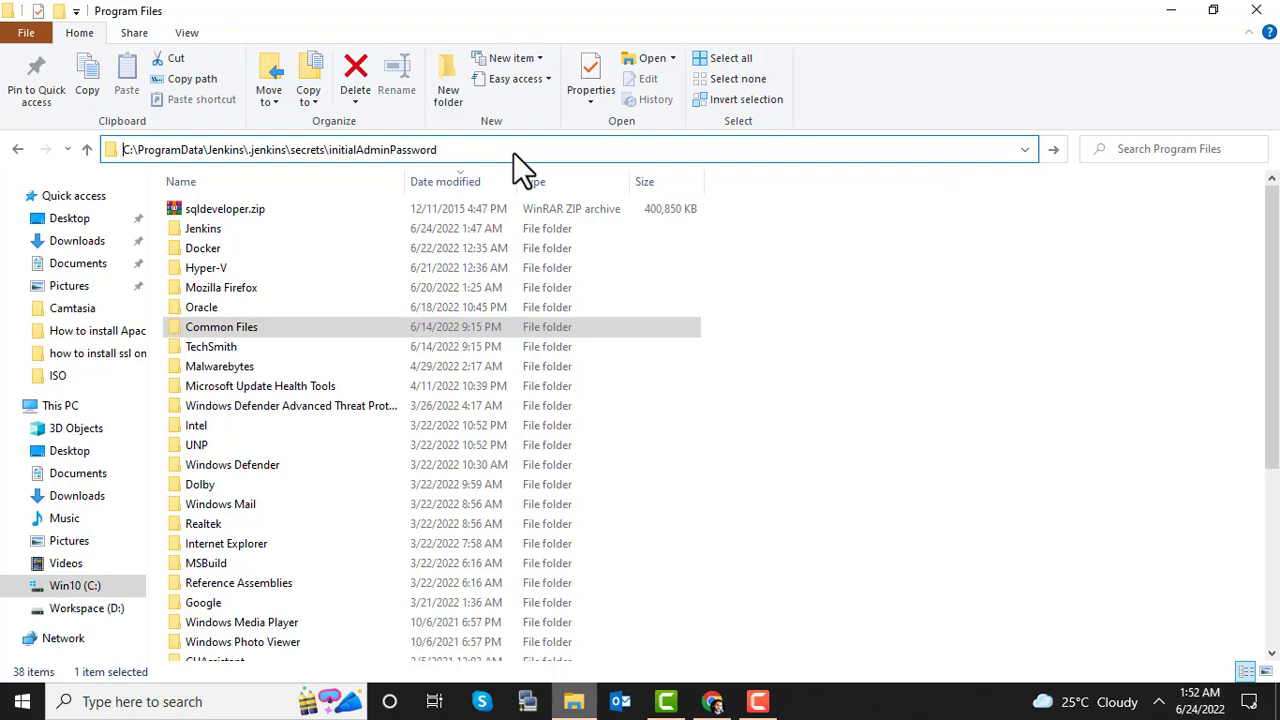
pyautogui.press('Return')
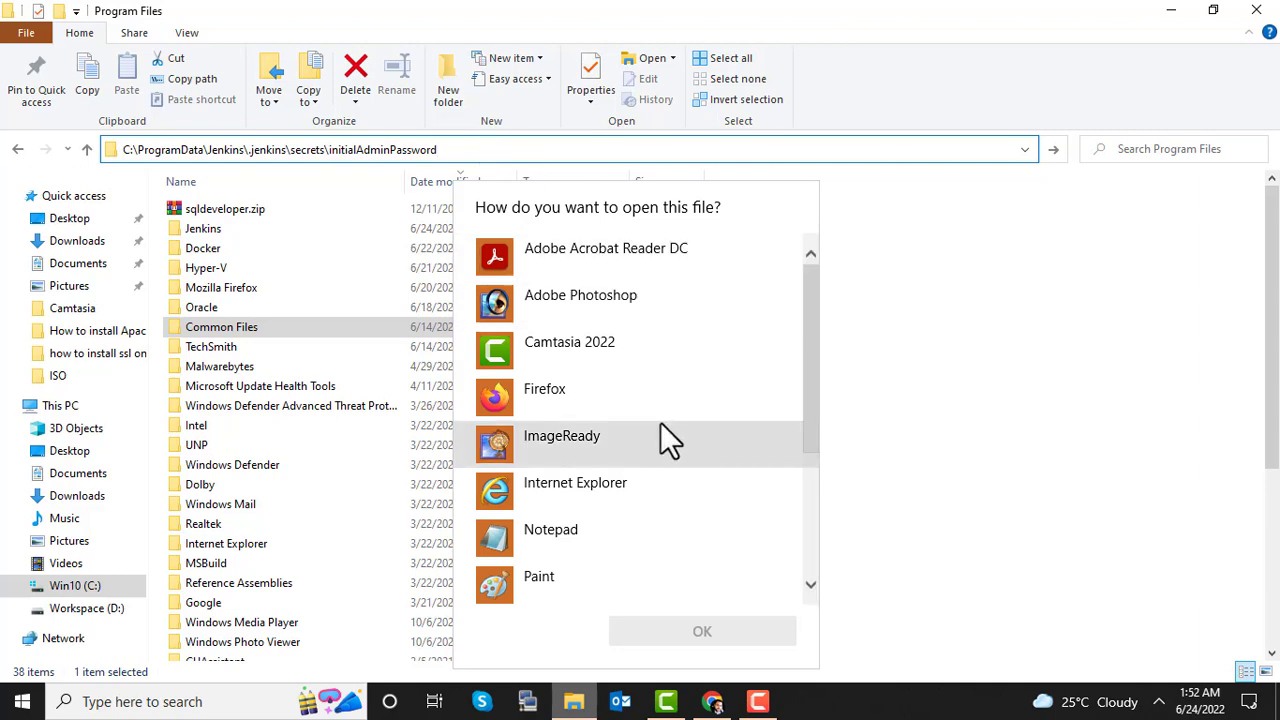
pyautogui.click(591, 530)
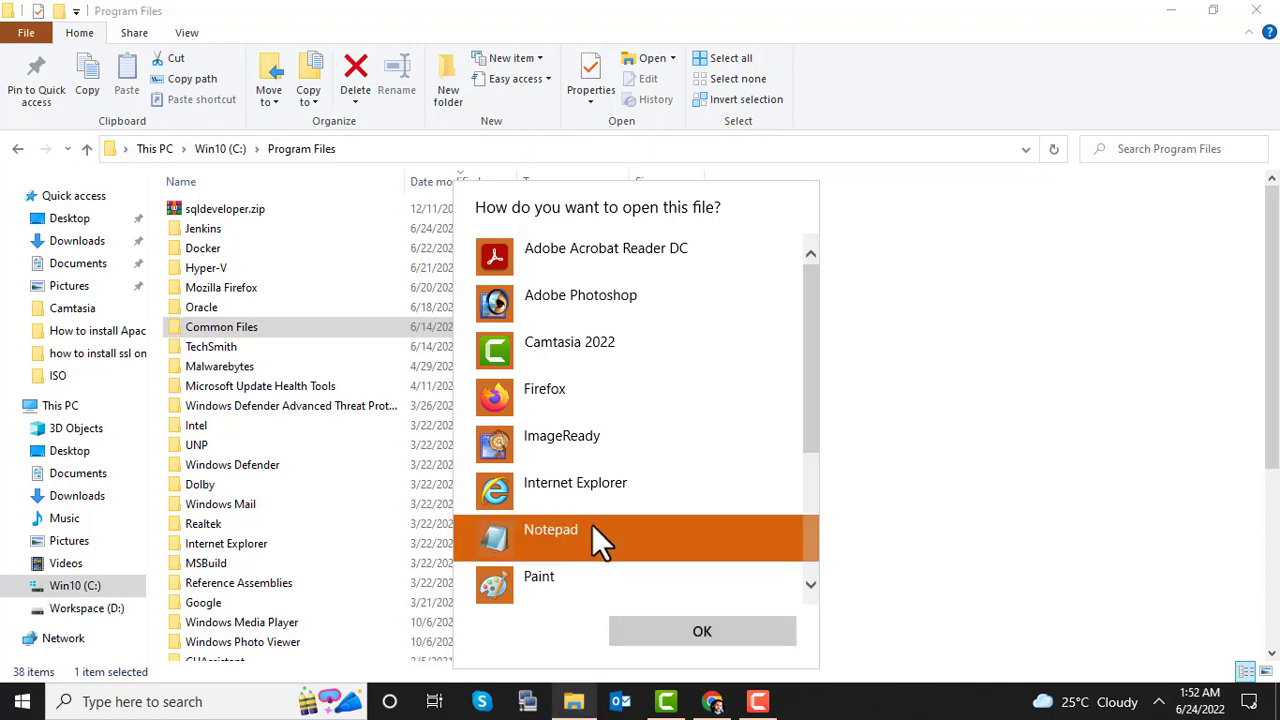
pyautogui.click(660, 633)
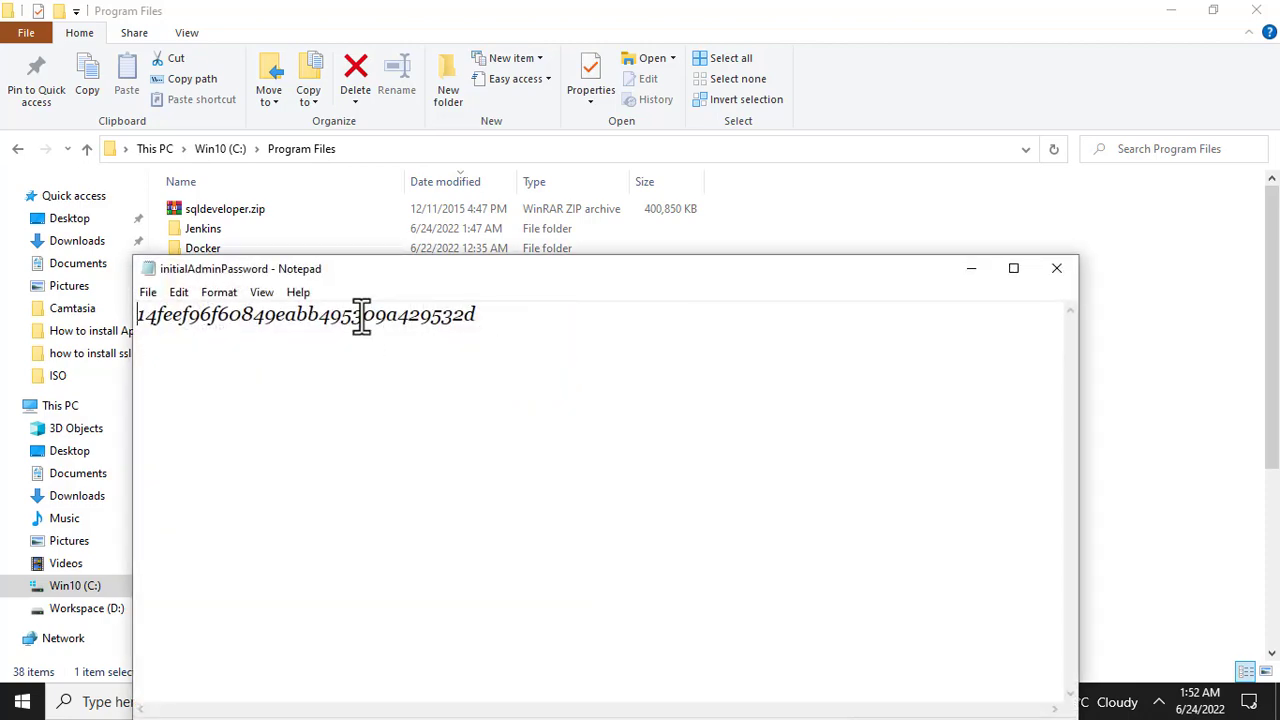
# Step: Select and copy the password string, then minimize Notepad
pyautogui.doubleClick(361, 315)
pyautogui.click(361, 315)
pyautogui.doubleClick(361, 315)
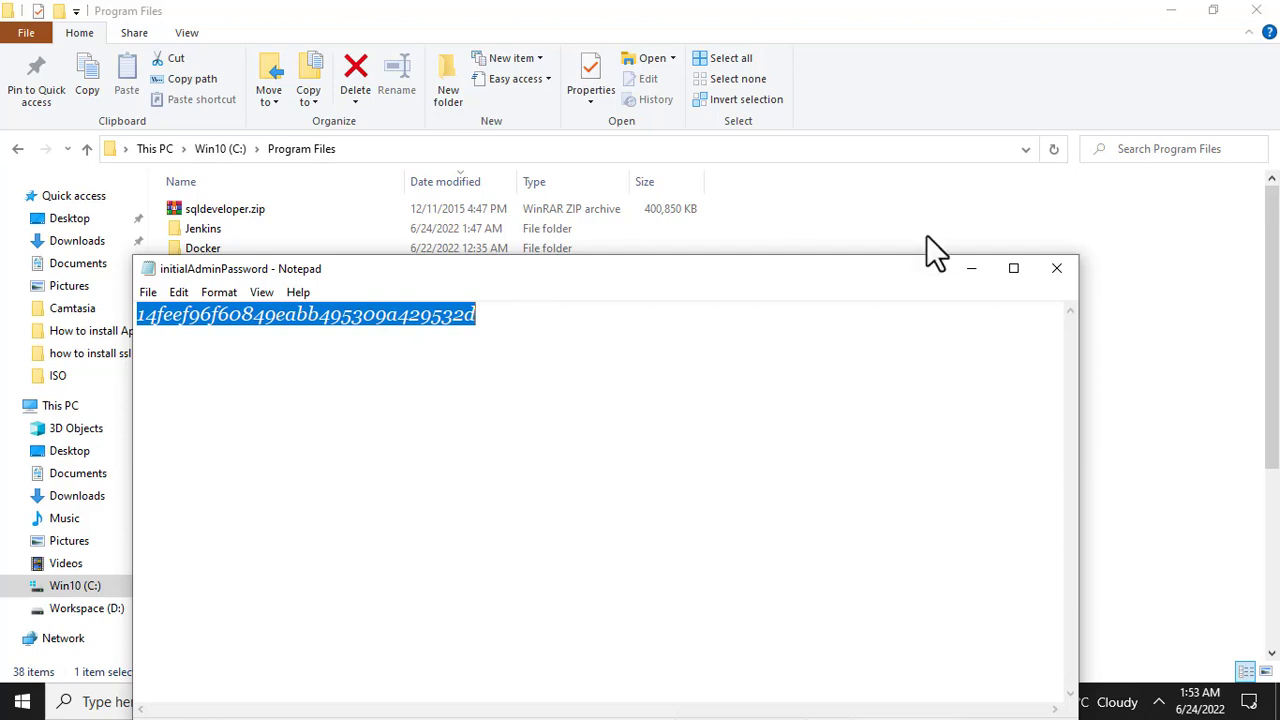
pyautogui.click(968, 268)
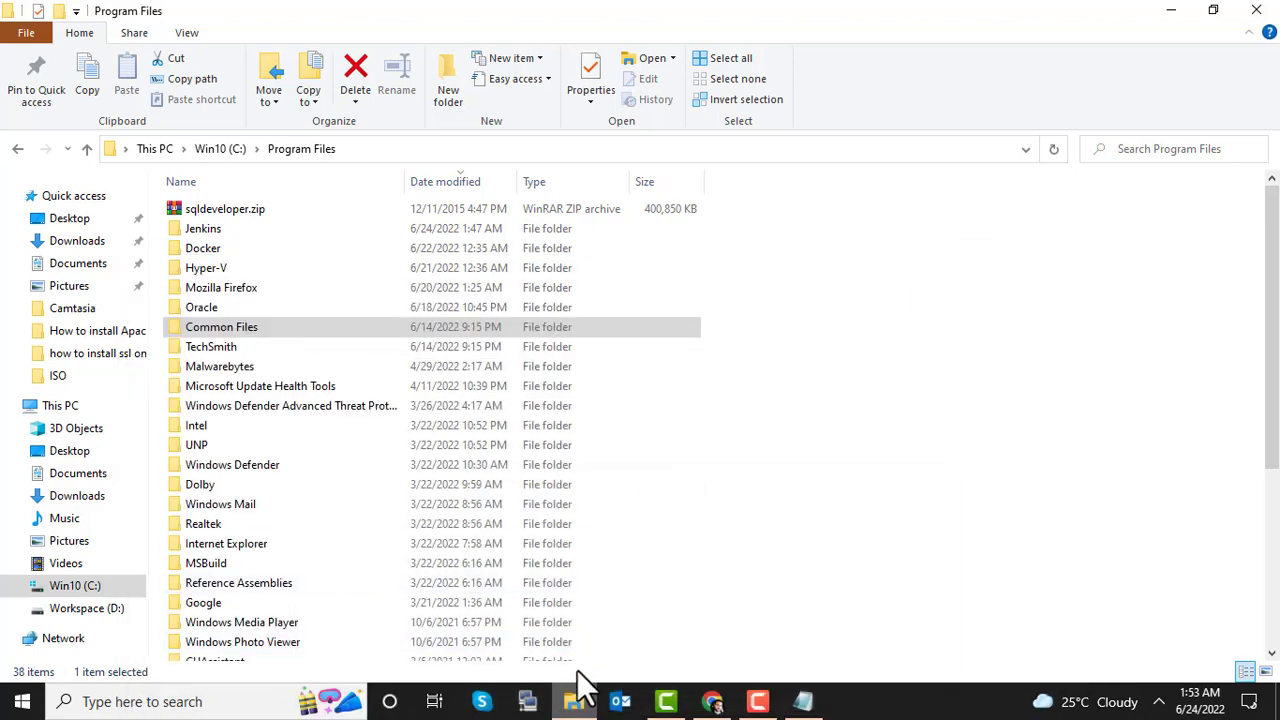
# Step: Paste the admin password to unlock Jenkins, decline saving it, and choose Select plugins to install
pyautogui.click(713, 702)
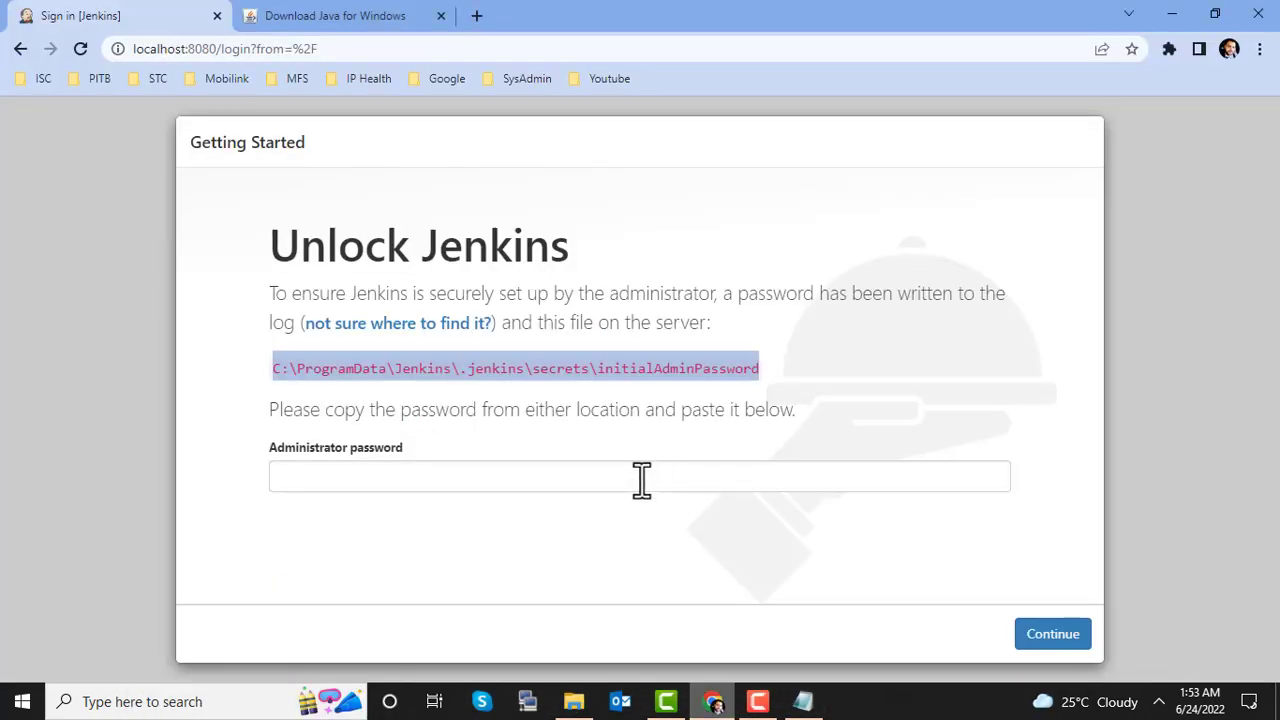
pyautogui.click(641, 480)
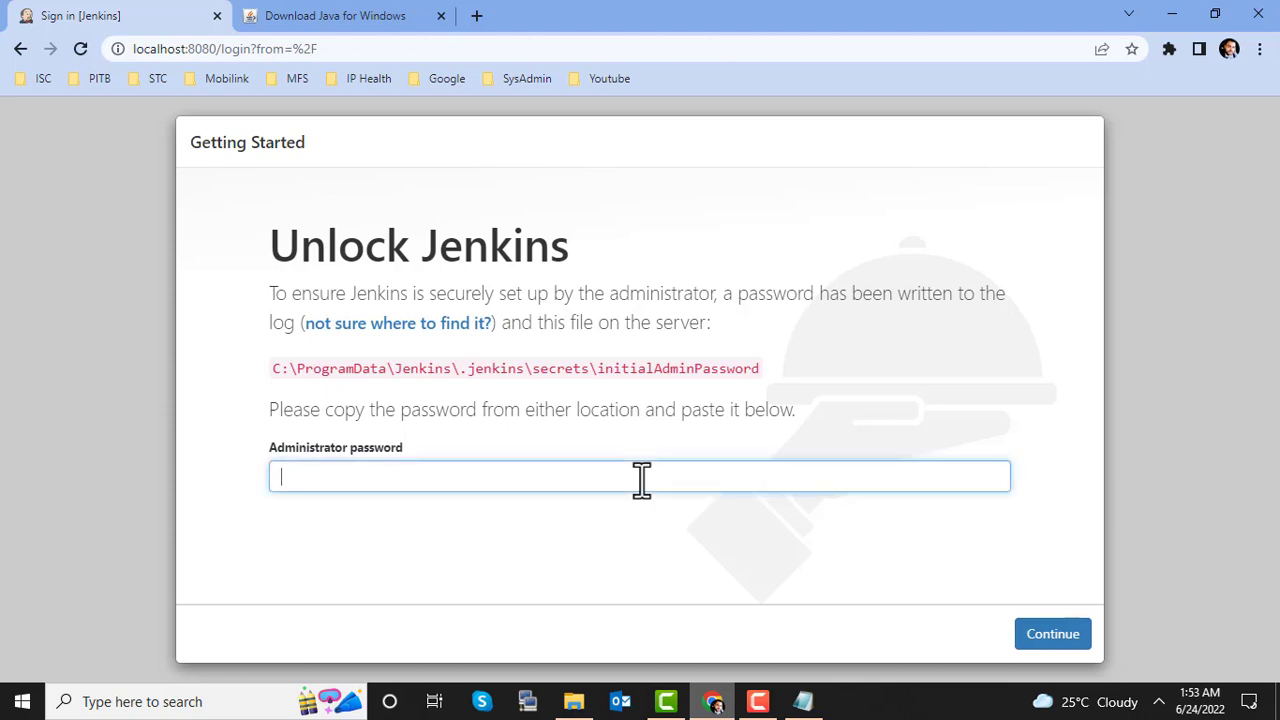
pyautogui.click(1050, 640)
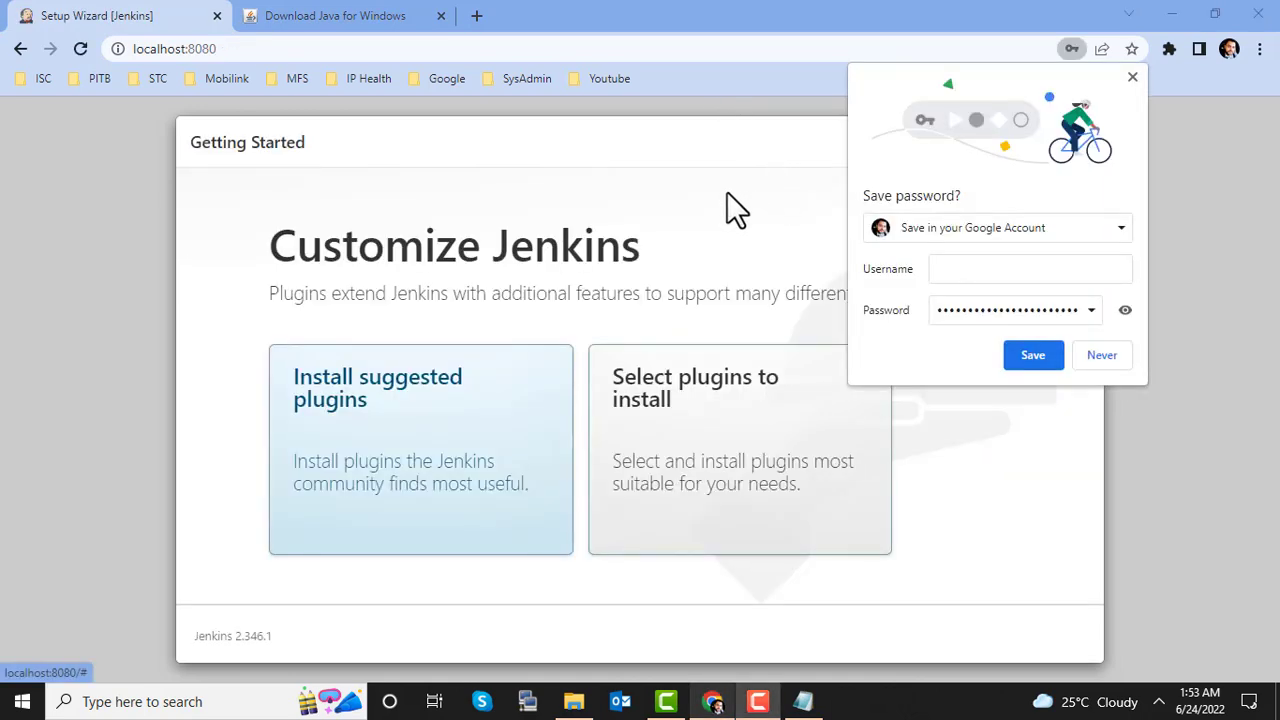
pyautogui.click(1102, 356)
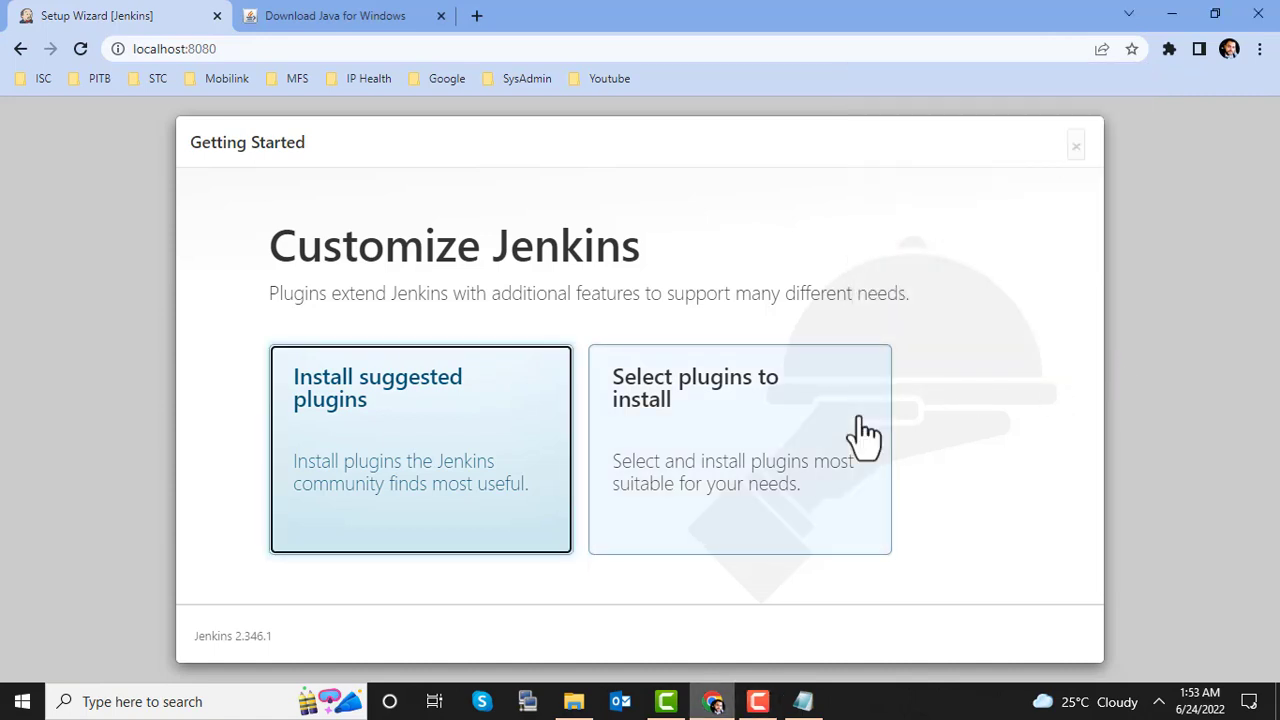
pyautogui.click(797, 420)
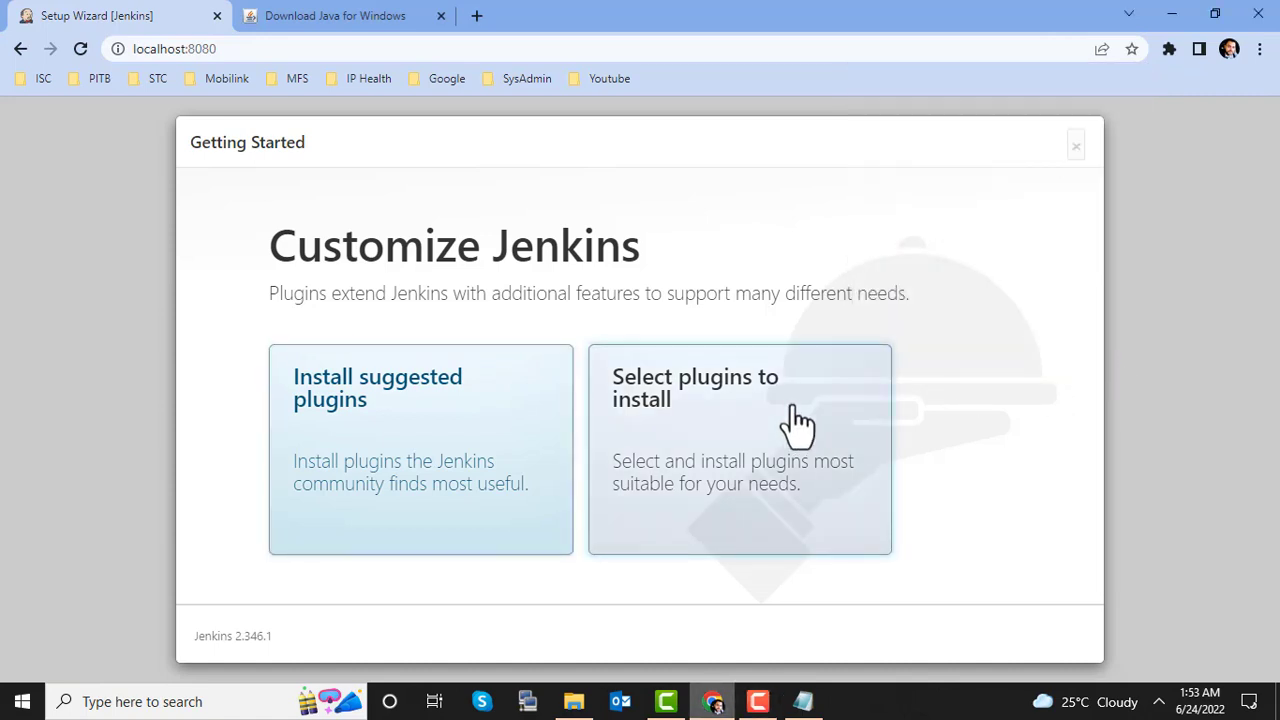
# Step: Add the SSH Agent and Throttle Concurrent Builds plugins to the selection
pyautogui.click(356, 380)
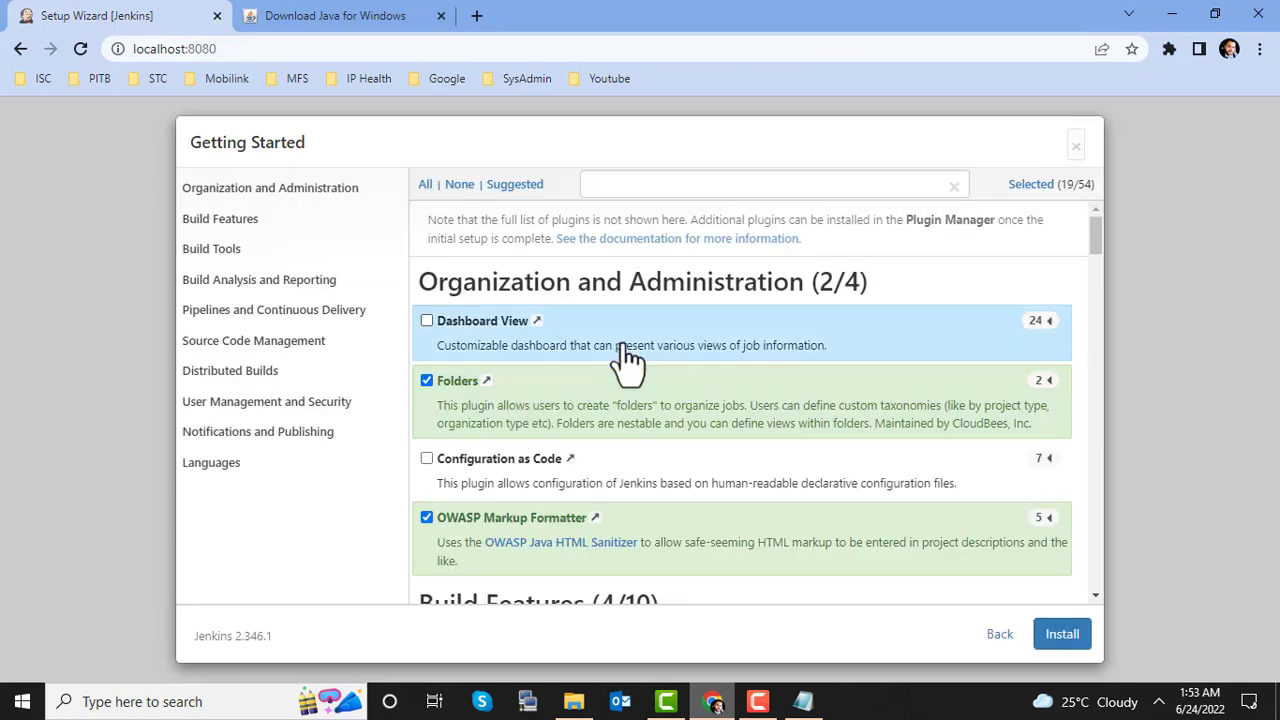
pyautogui.scroll(-3, 625, 355)
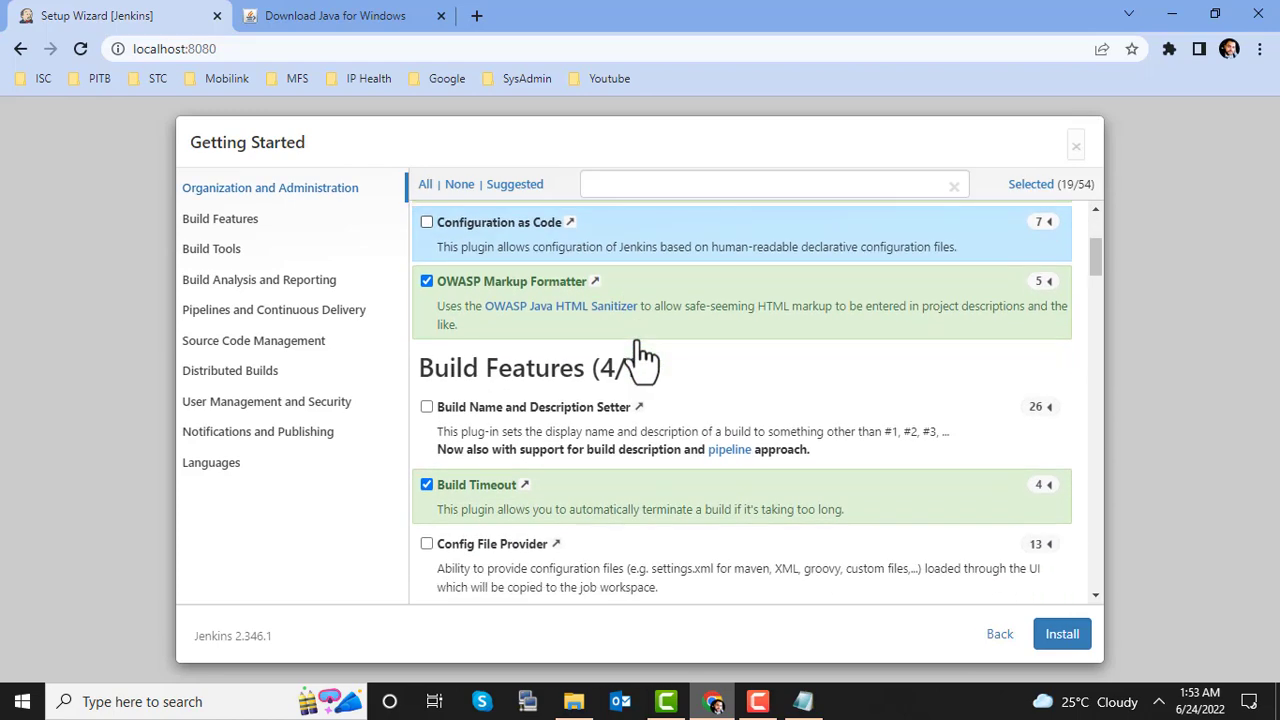
pyautogui.scroll(-2, 640, 355)
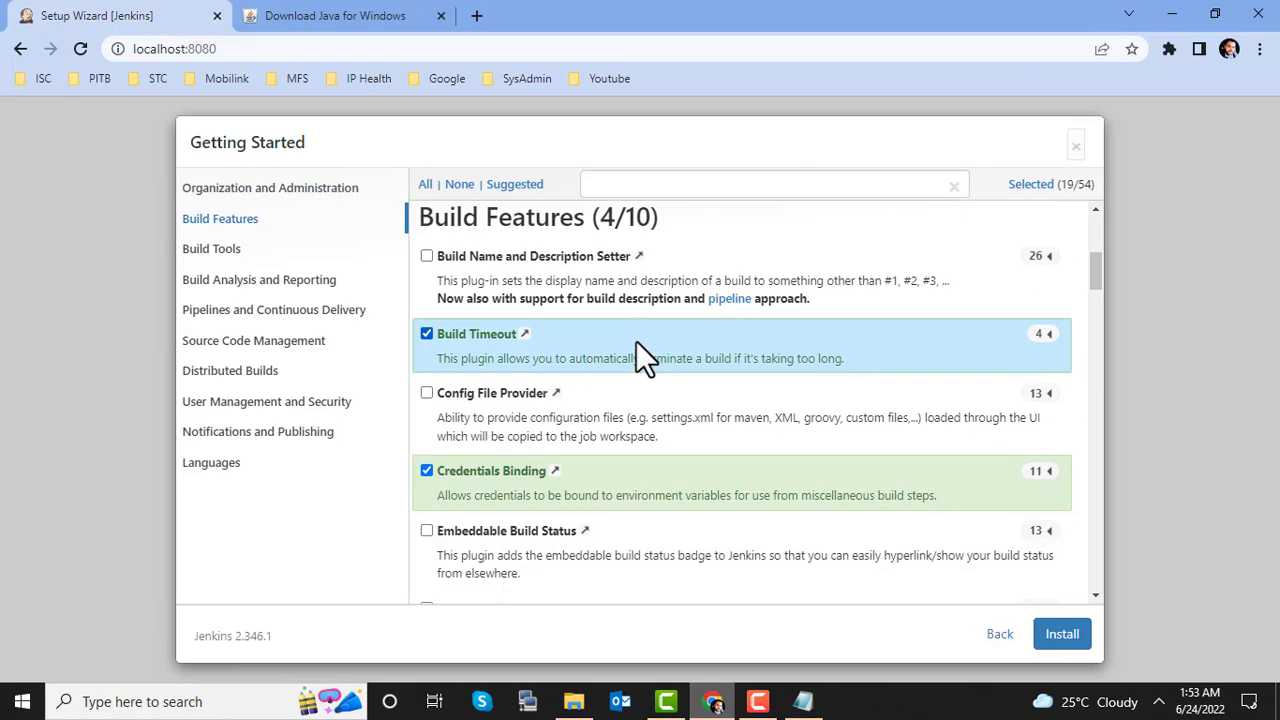
pyautogui.scroll(-3, 636, 342)
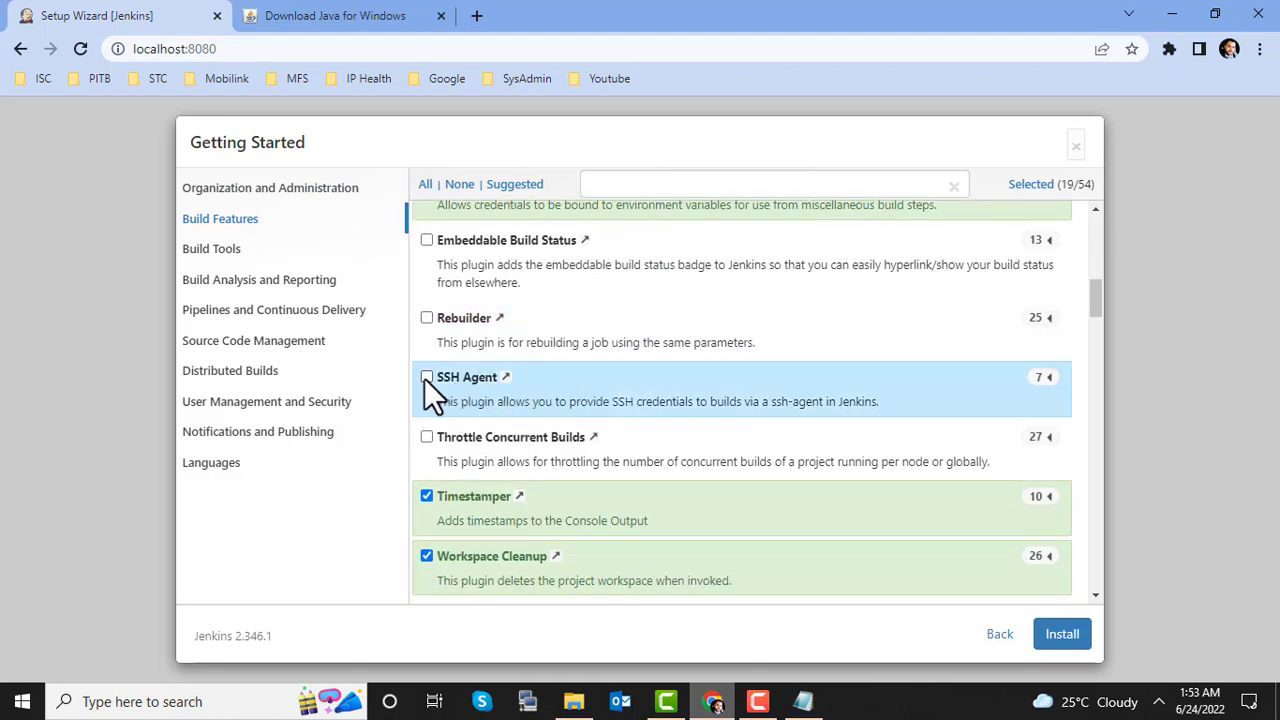
pyautogui.click(427, 378)
pyautogui.scroll(-3, 605, 418)
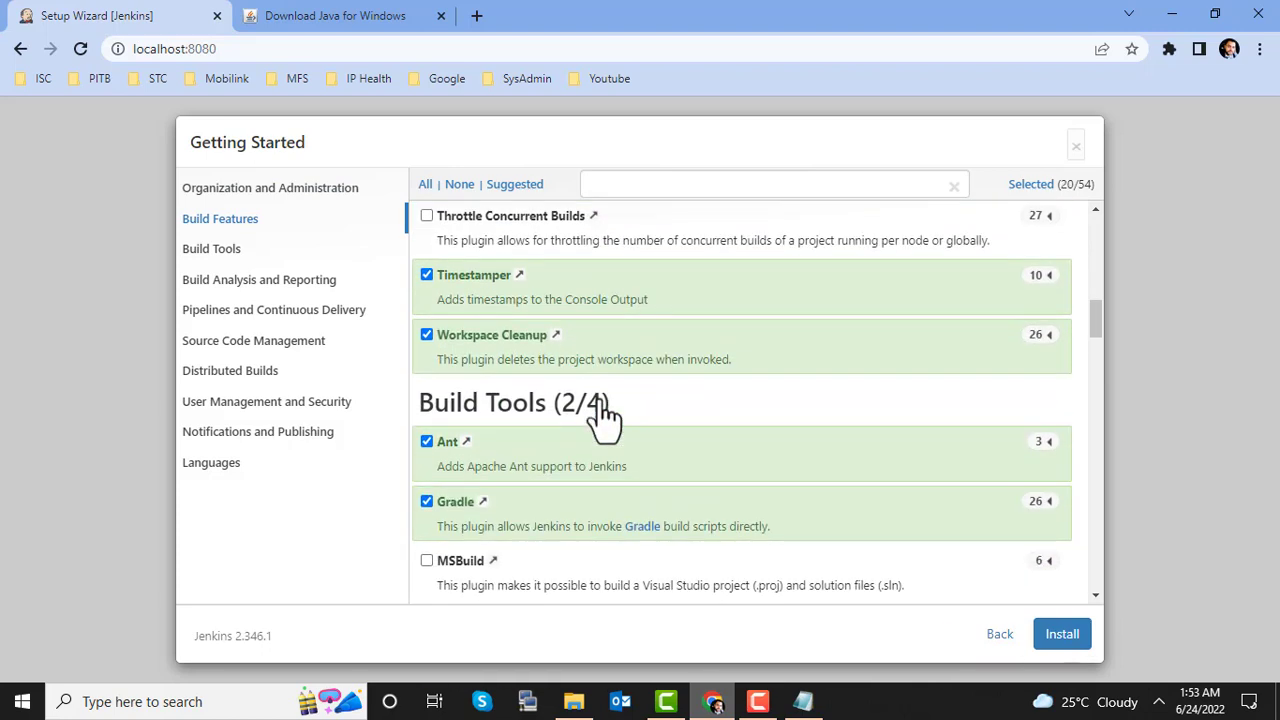
pyautogui.click(425, 217)
# Step: Add NodeJS, bringing the selection to 22 of 54, and start installing the plugins
pyautogui.scroll(-2, 514, 457)
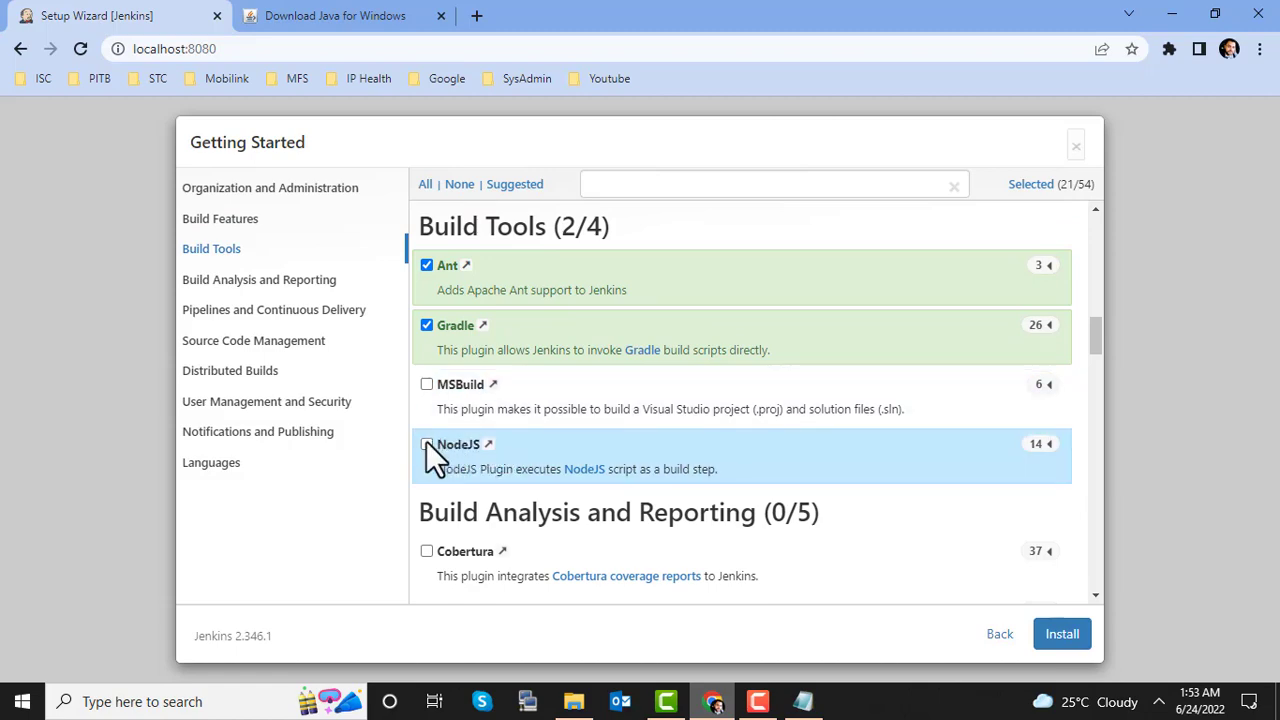
pyautogui.click(426, 443)
pyautogui.scroll(-3, 641, 466)
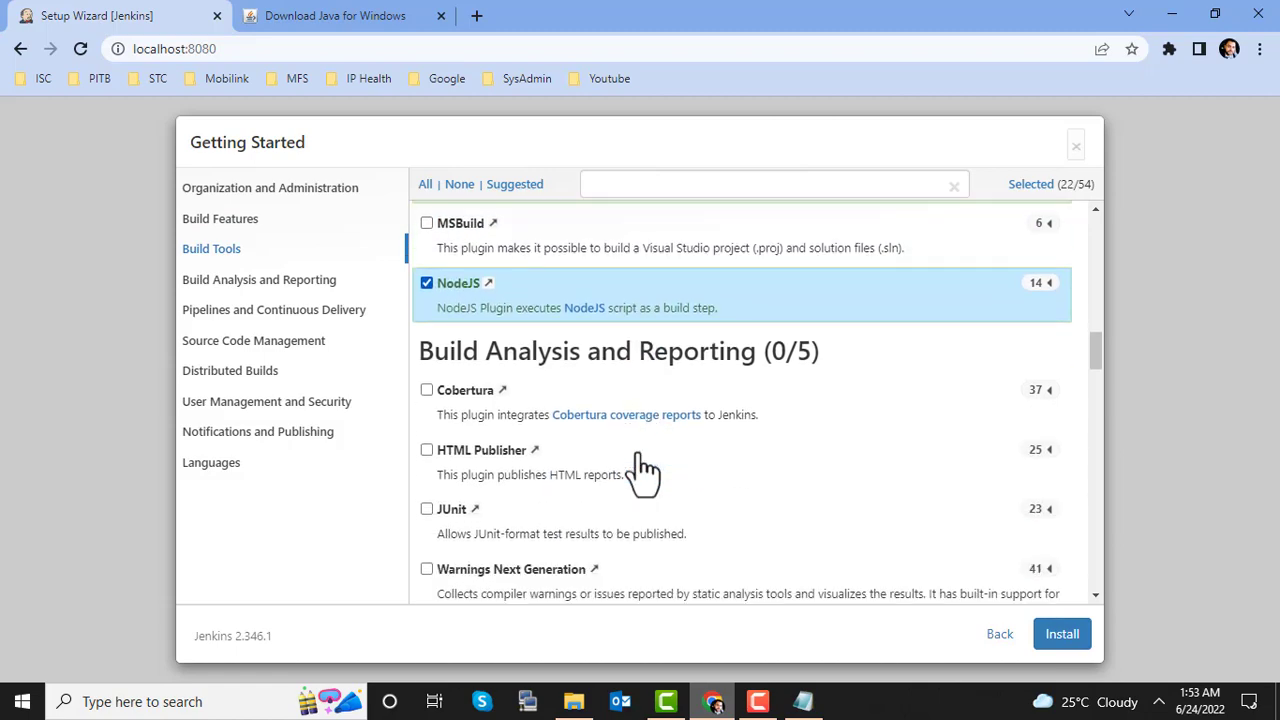
pyautogui.scroll(-5, 640, 468)
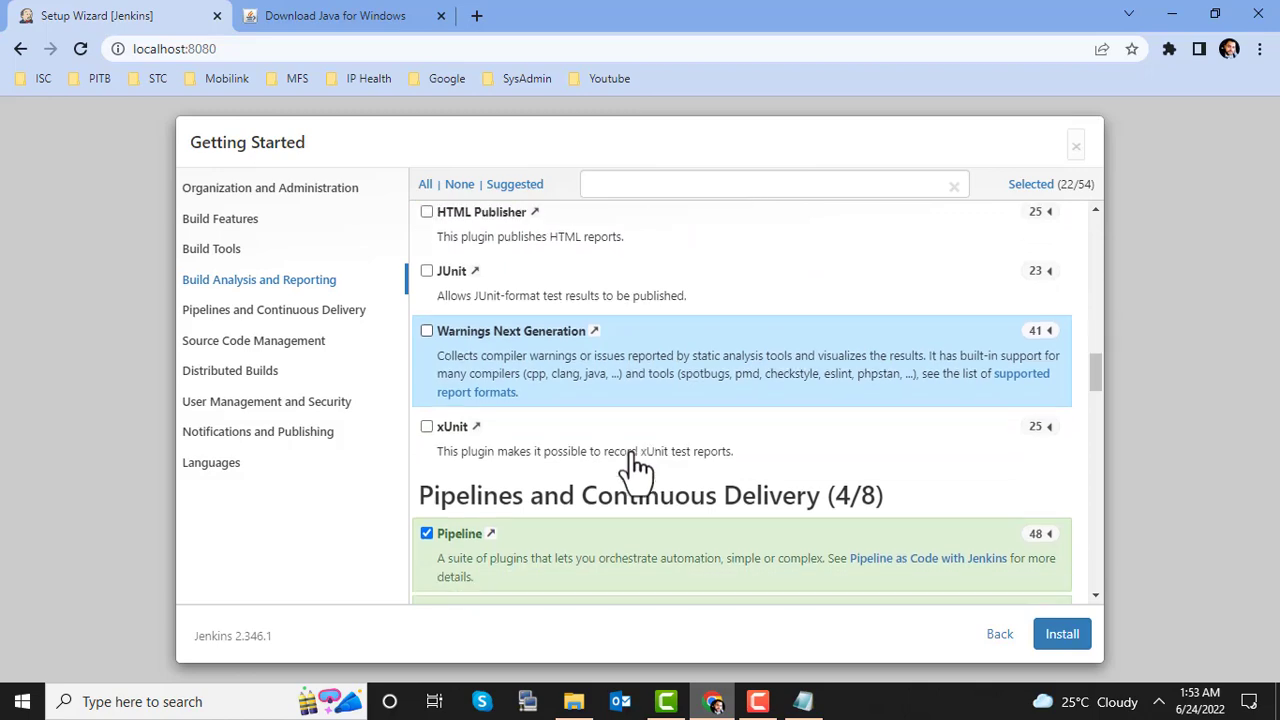
pyautogui.scroll(-2, 640, 470)
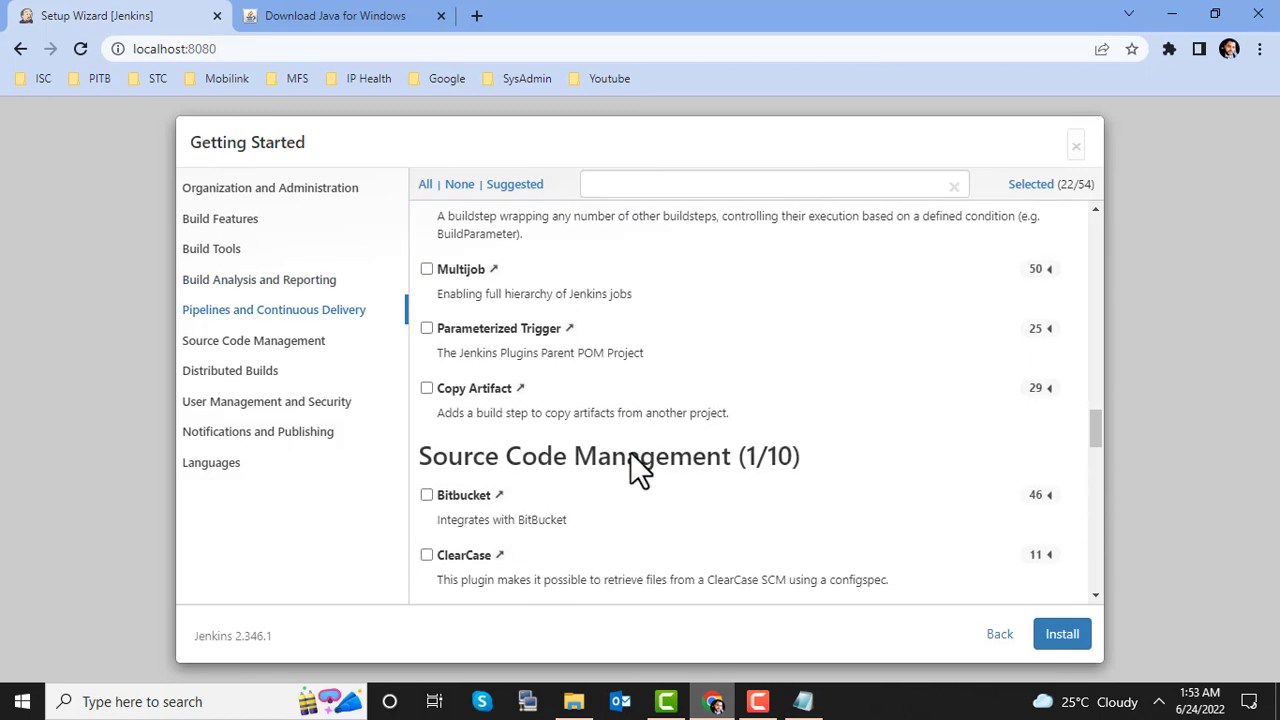
pyautogui.scroll(-3, 640, 470)
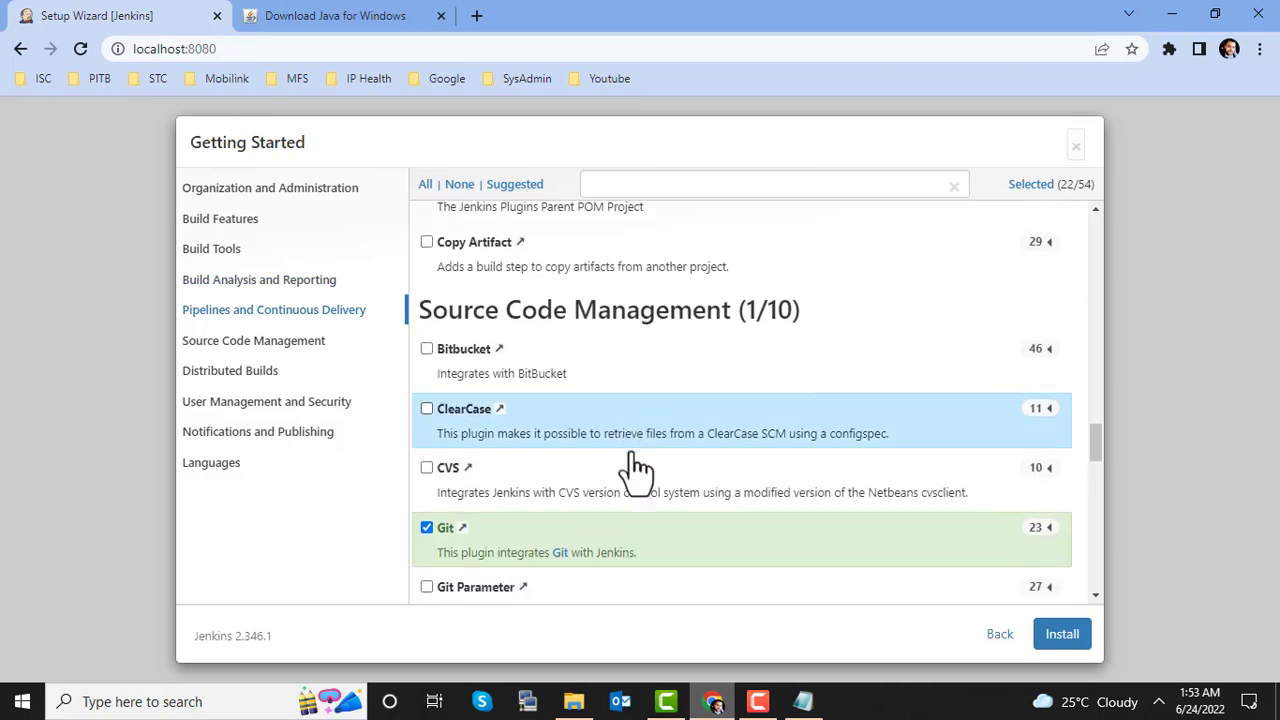
pyautogui.scroll(-2, 640, 470)
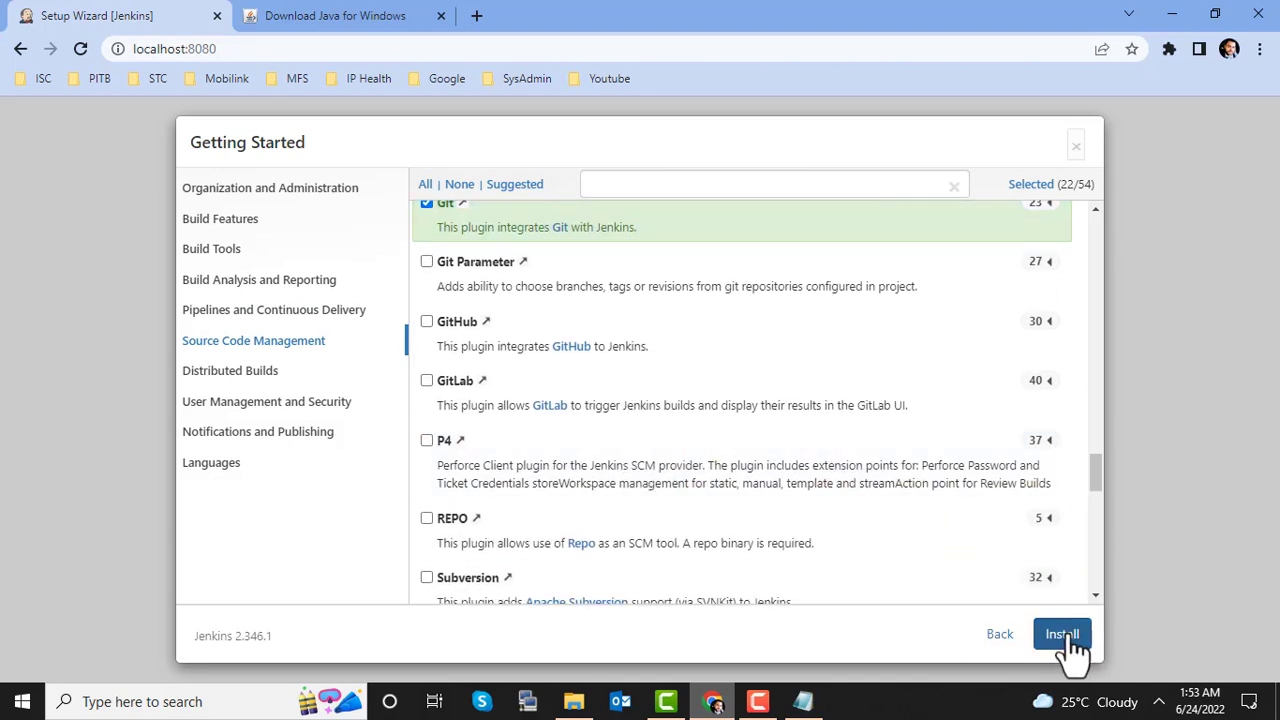
pyautogui.click(1067, 637)
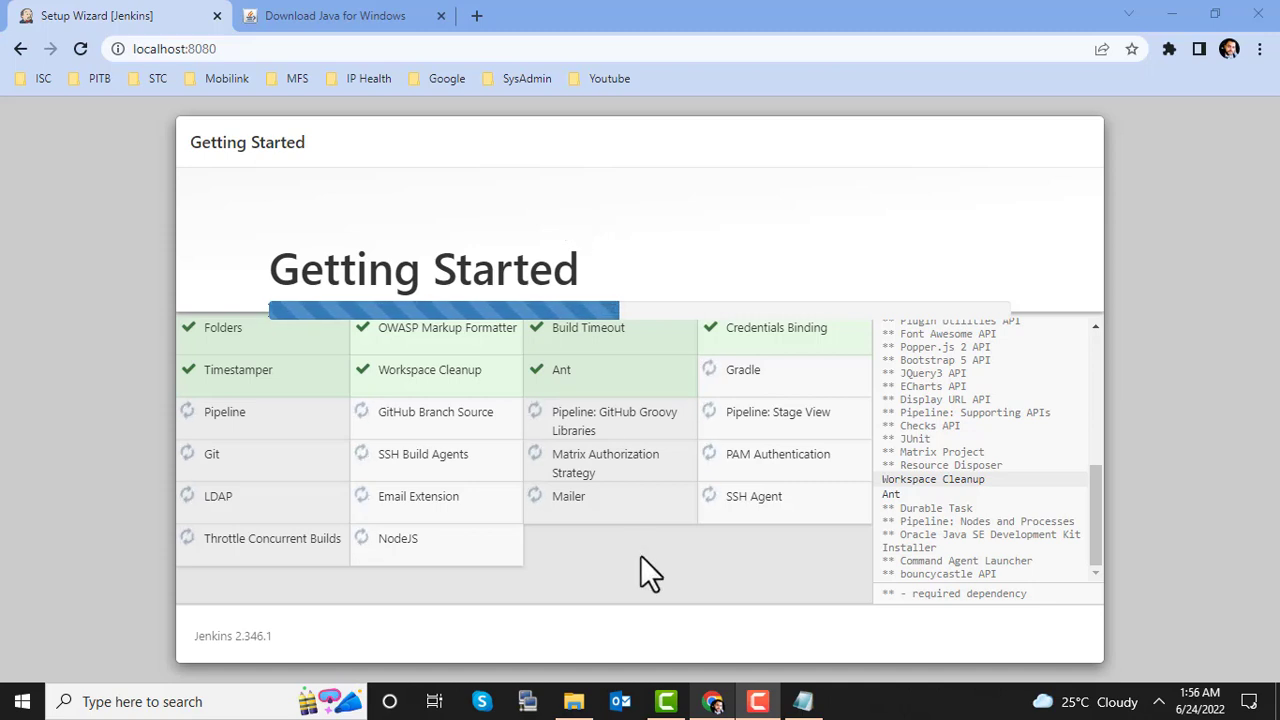
pyautogui.click(668, 702)
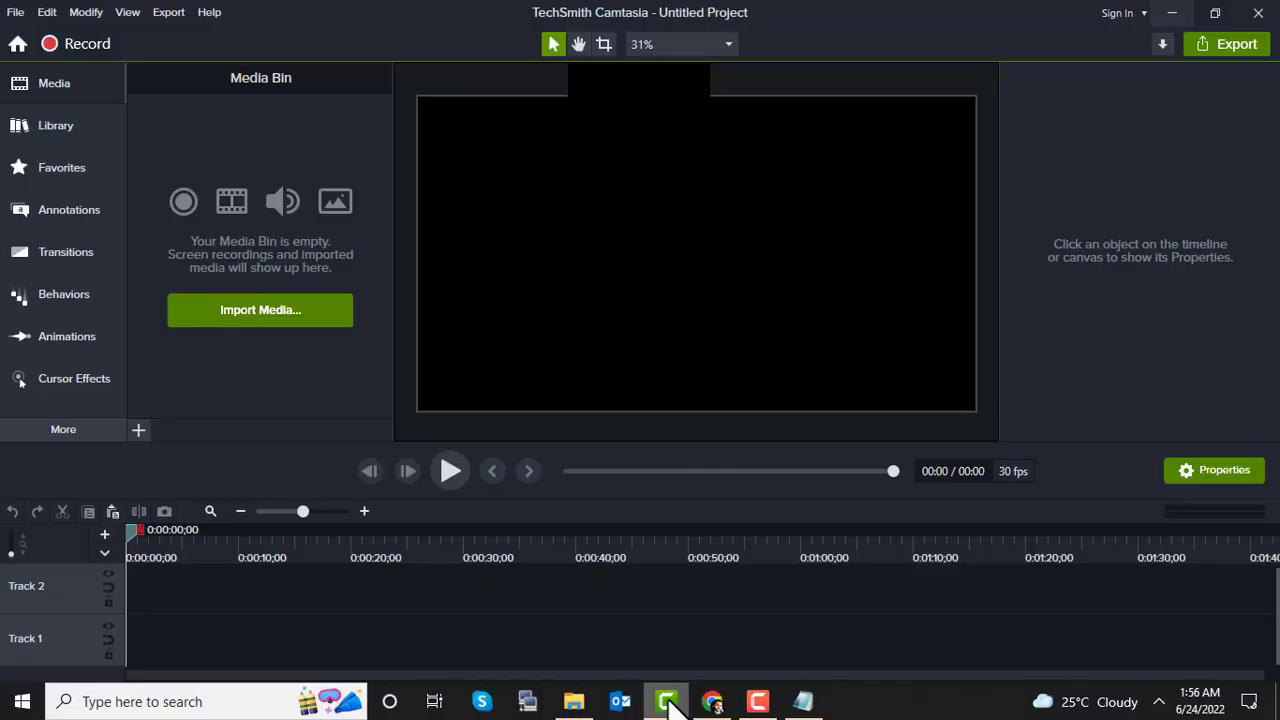
pyautogui.click(668, 702)
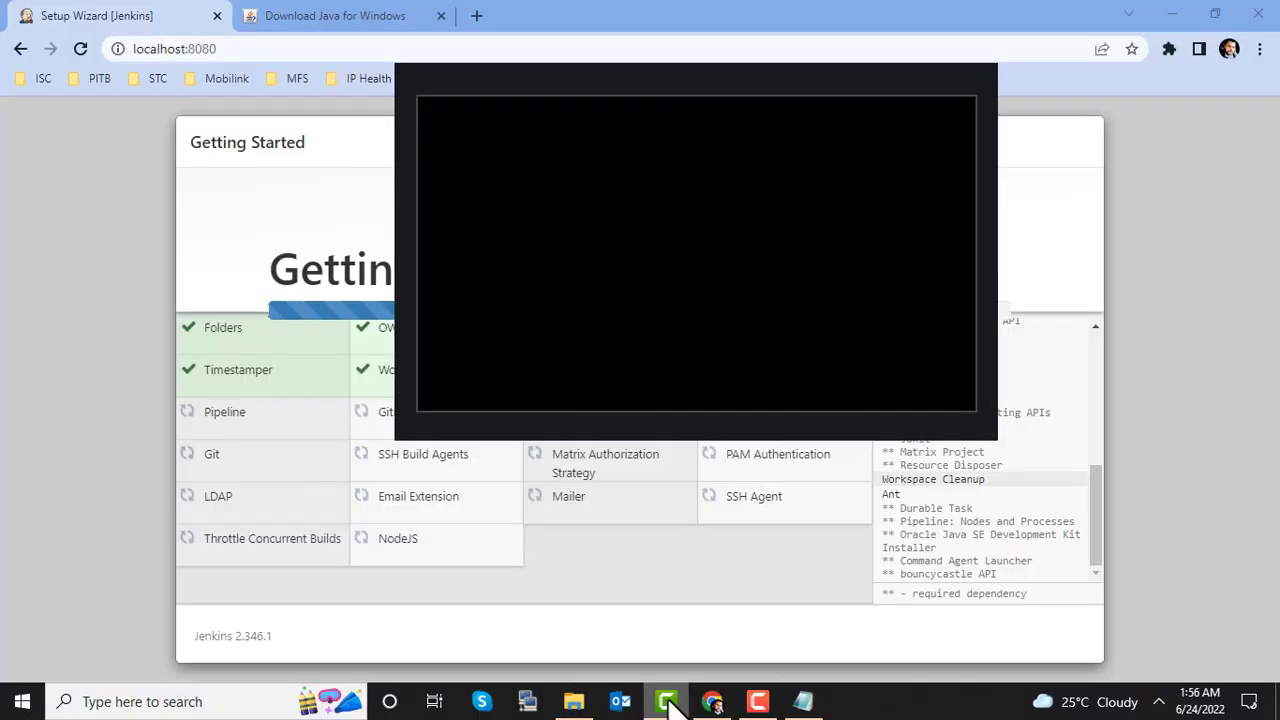
pyautogui.click(668, 702)
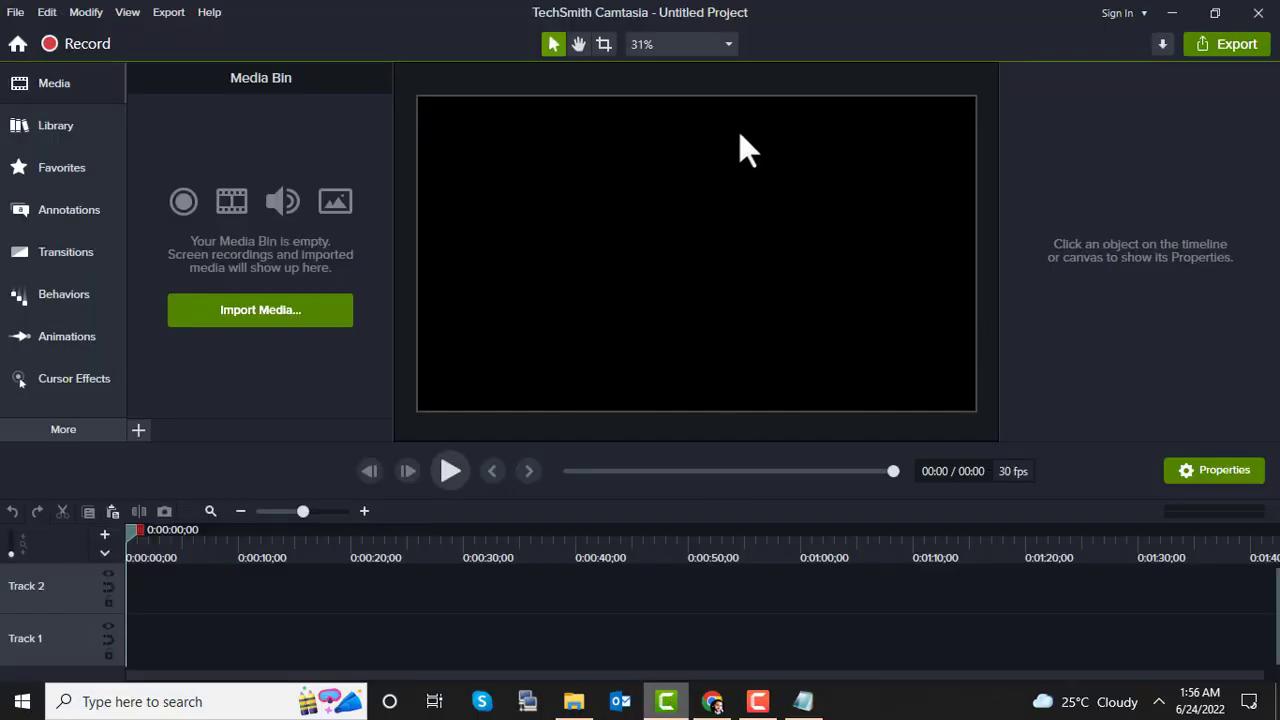
pyautogui.press('F9')
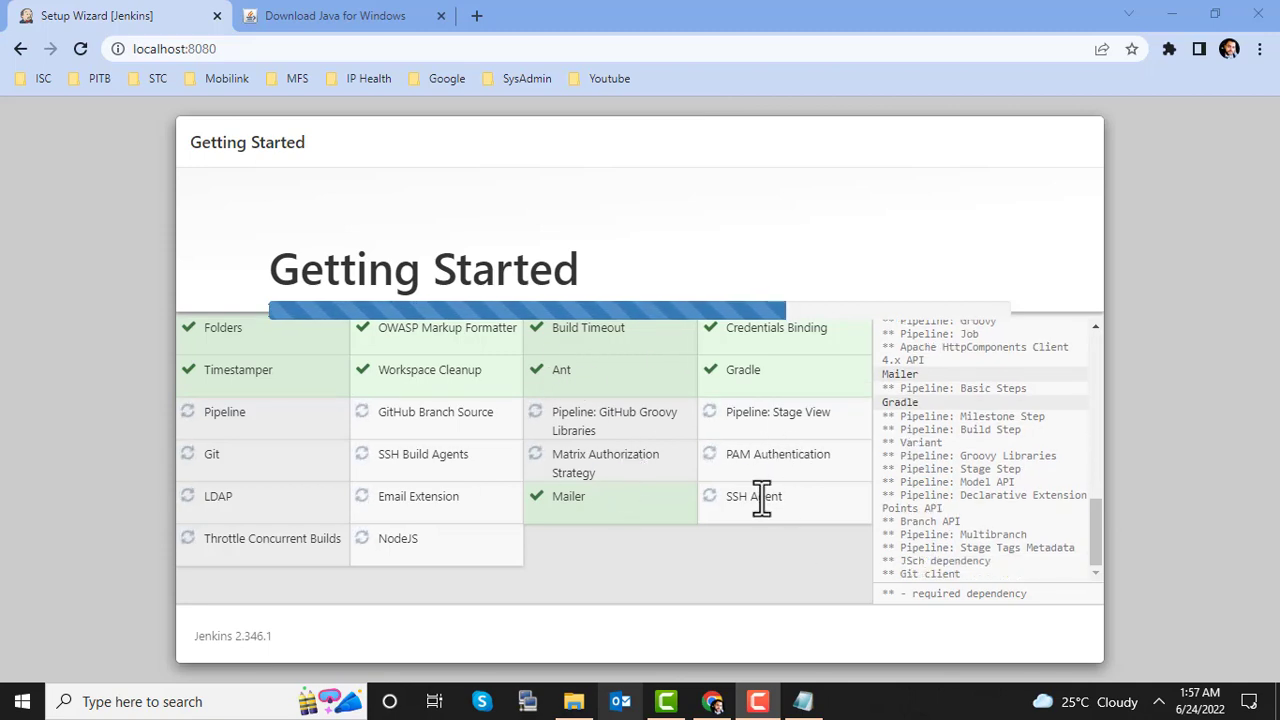
# Step: Select all page text with Ctrl+A, then clear that selection
pyautogui.hotkey('ctrl', 'a')
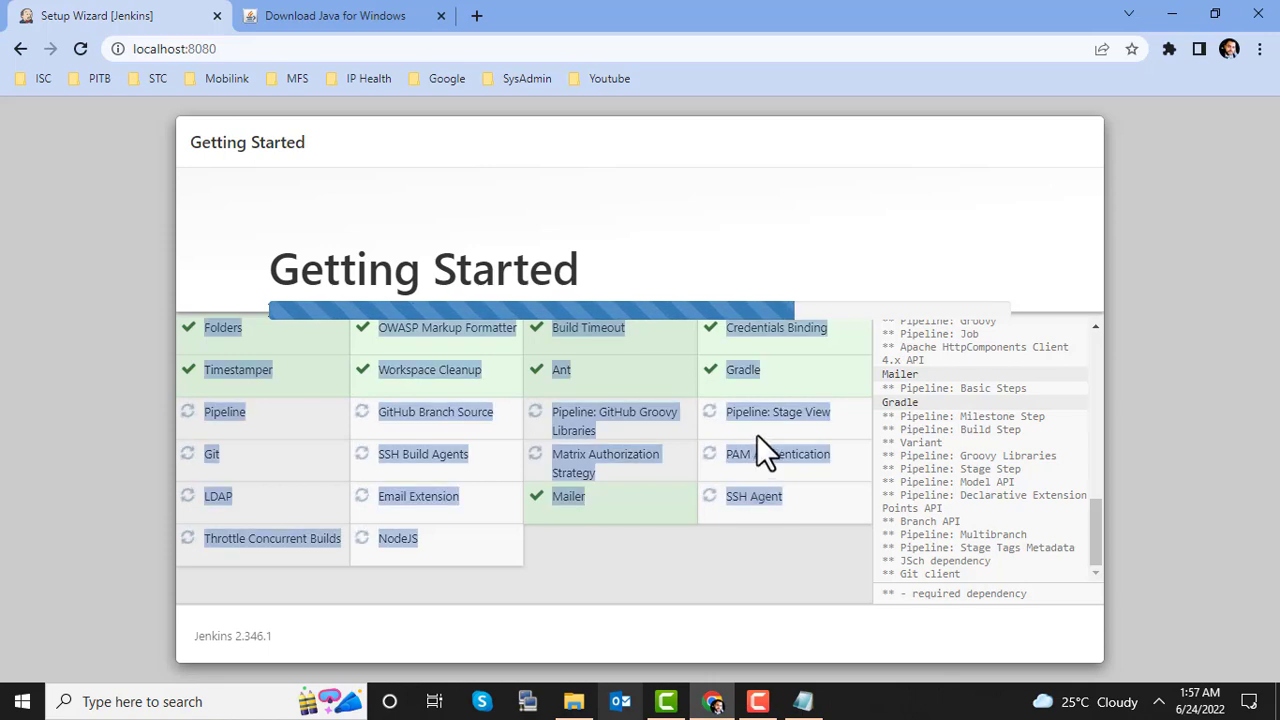
pyautogui.click(760, 408)
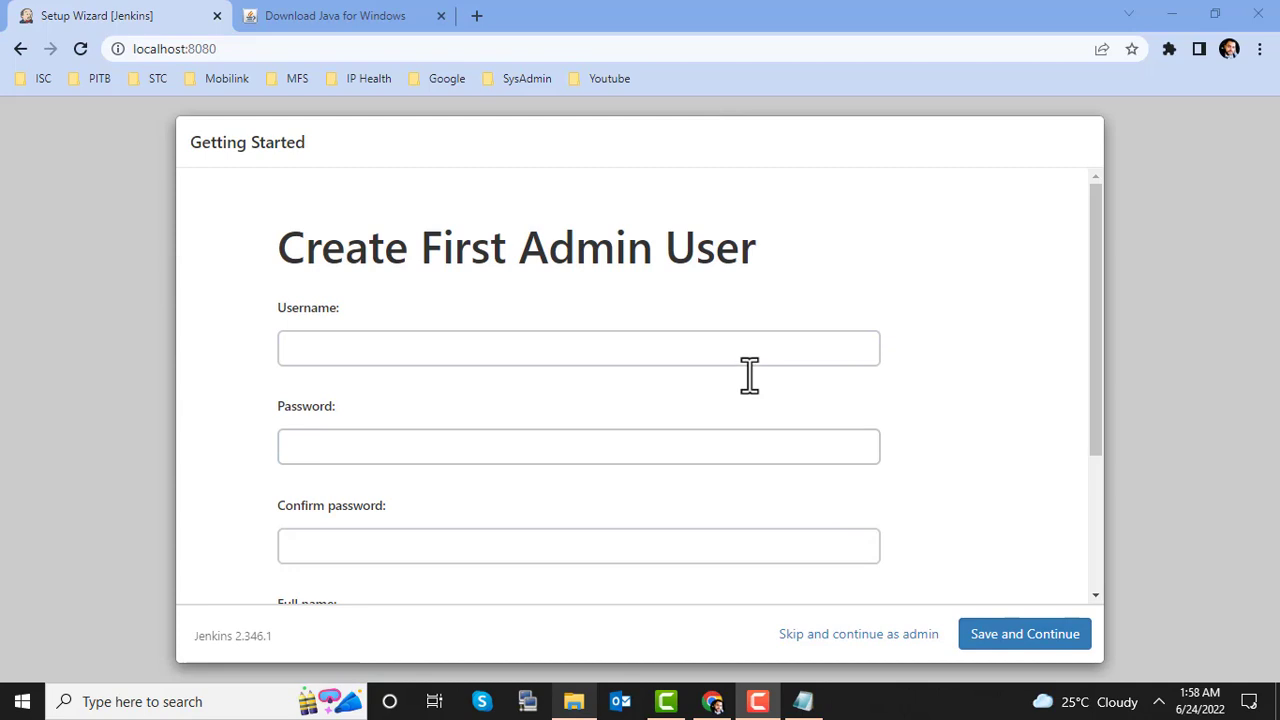
# Step: Enter the admin username and move through the password and confirmation fields
pyautogui.click(671, 349)
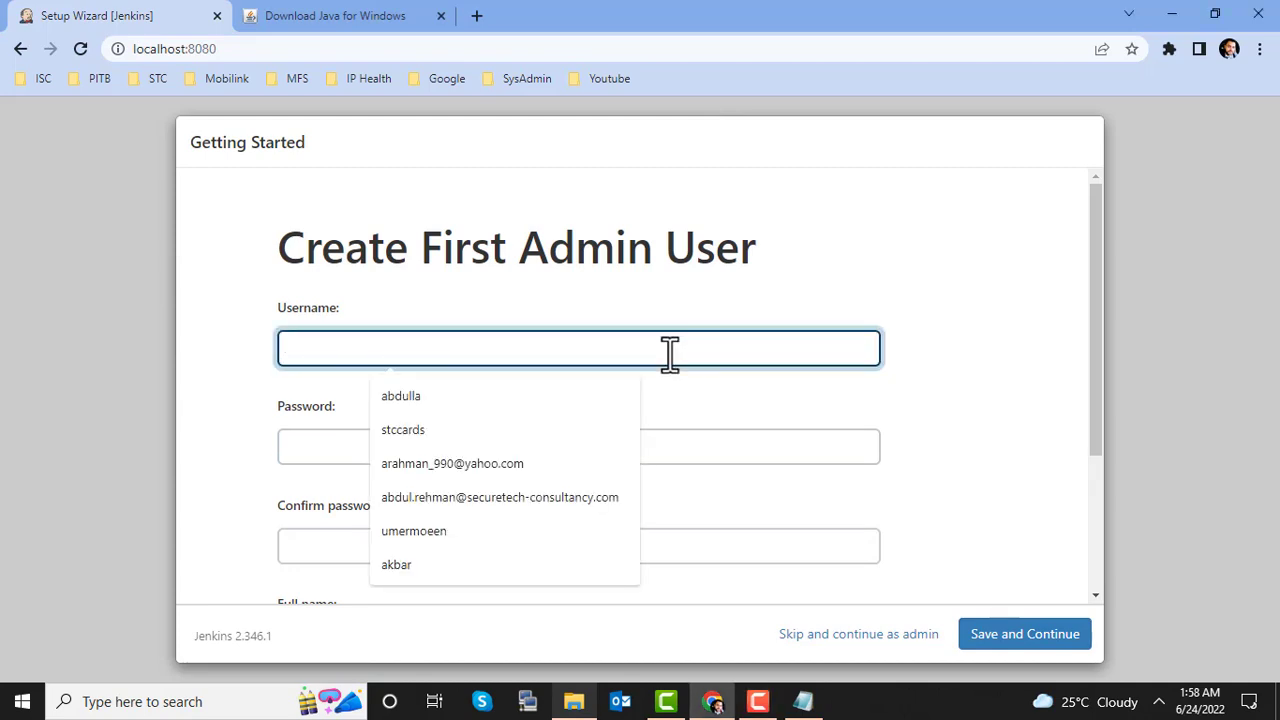
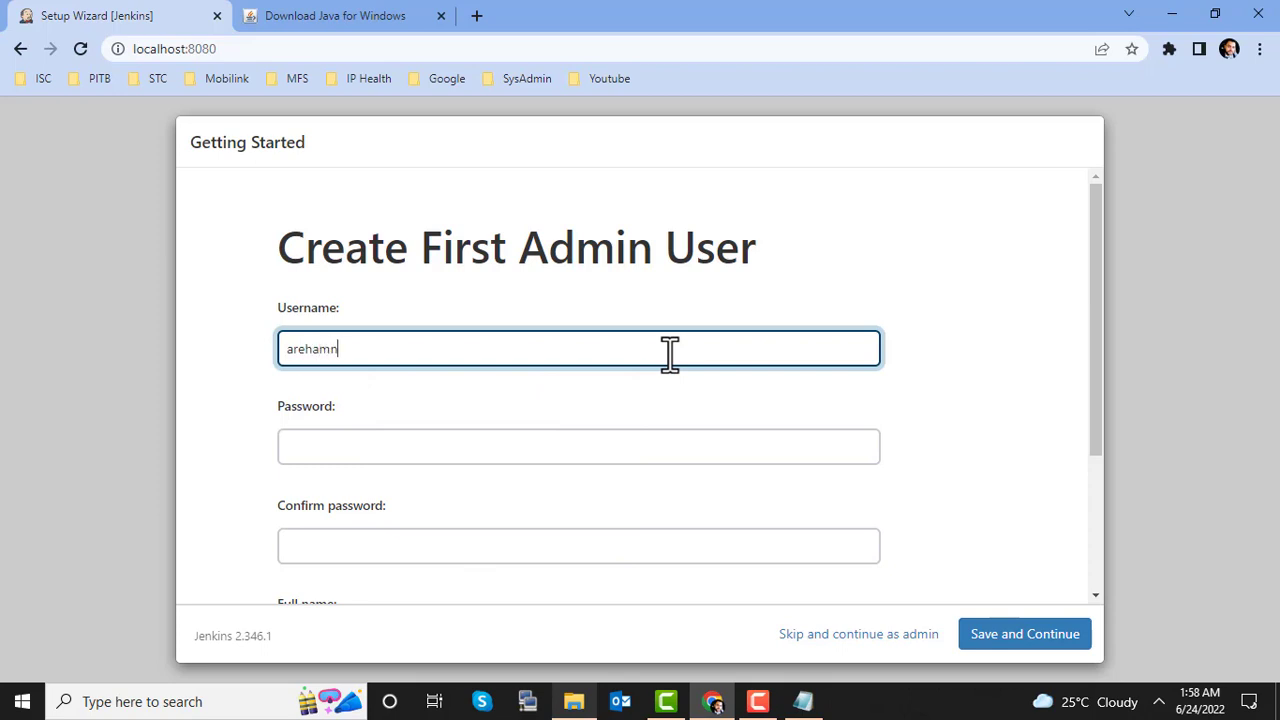
pyautogui.press('BackSpace')
pyautogui.press('BackSpace')
pyautogui.press('BackSpace')
pyautogui.press('Tab')
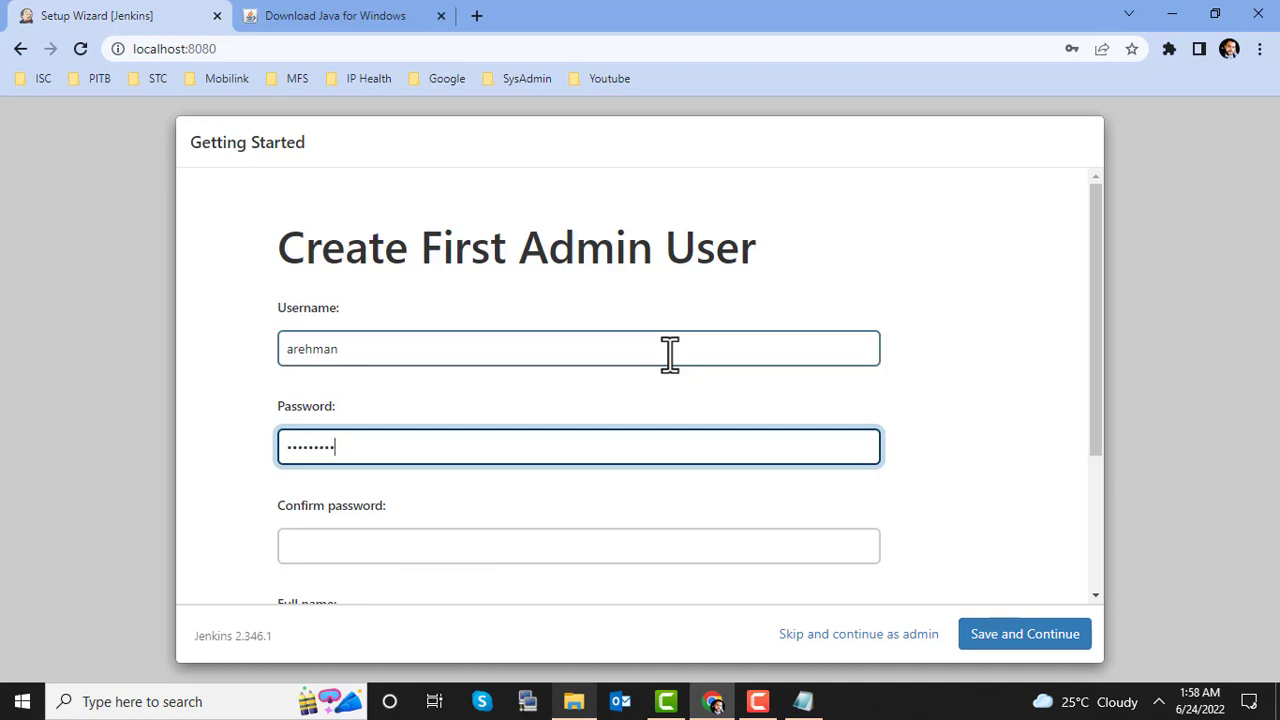
pyautogui.press('Tab')
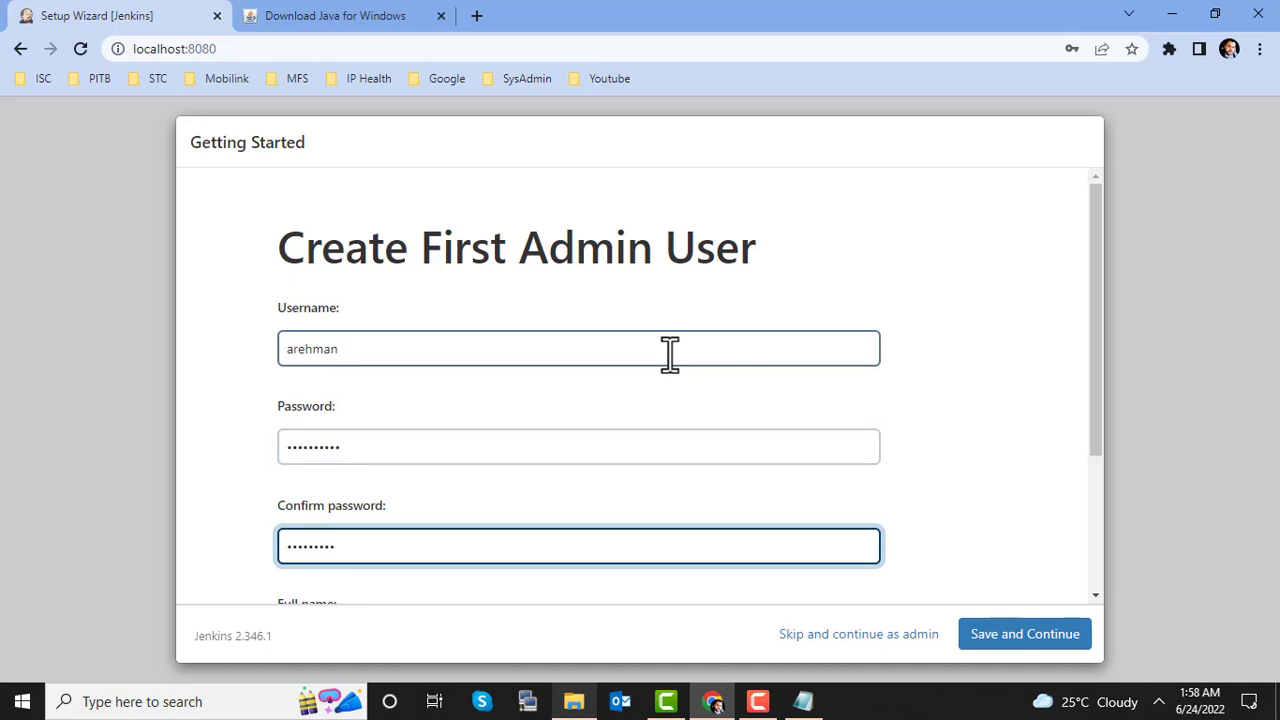
# Step: Fill in the admin's full name and e-mail address
pyautogui.scroll(-3, 670, 355)
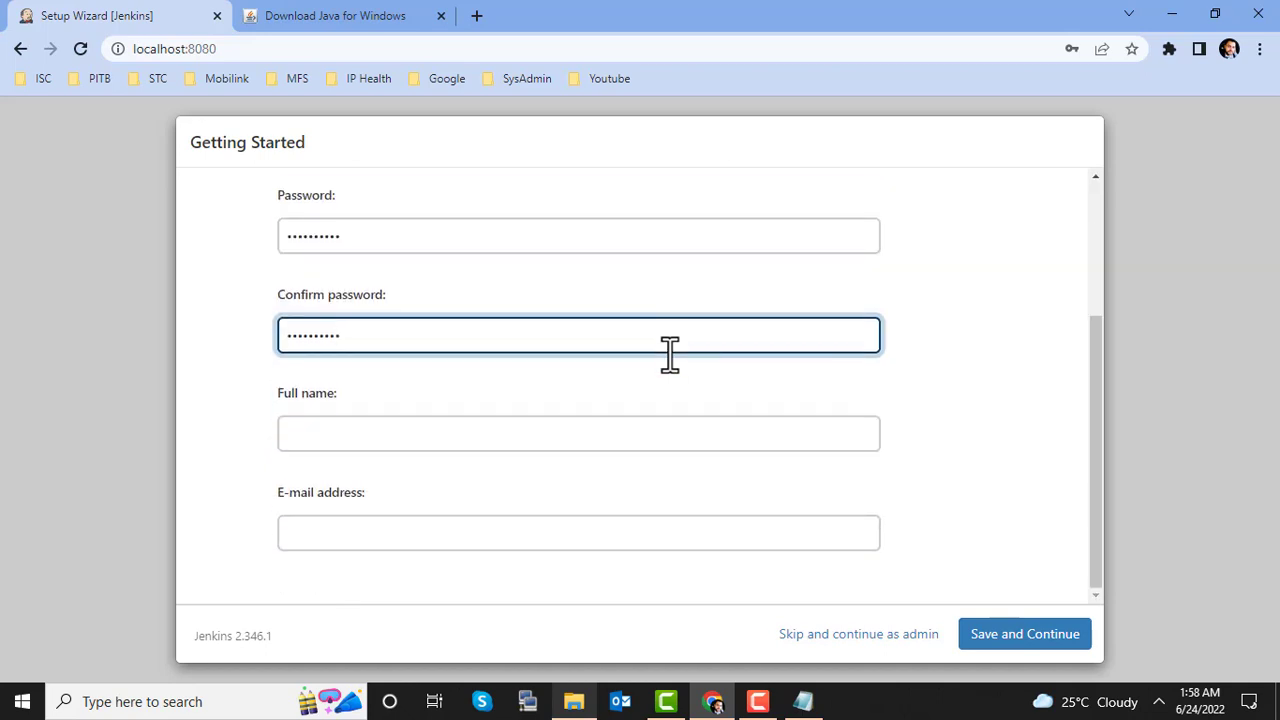
pyautogui.click(522, 443)
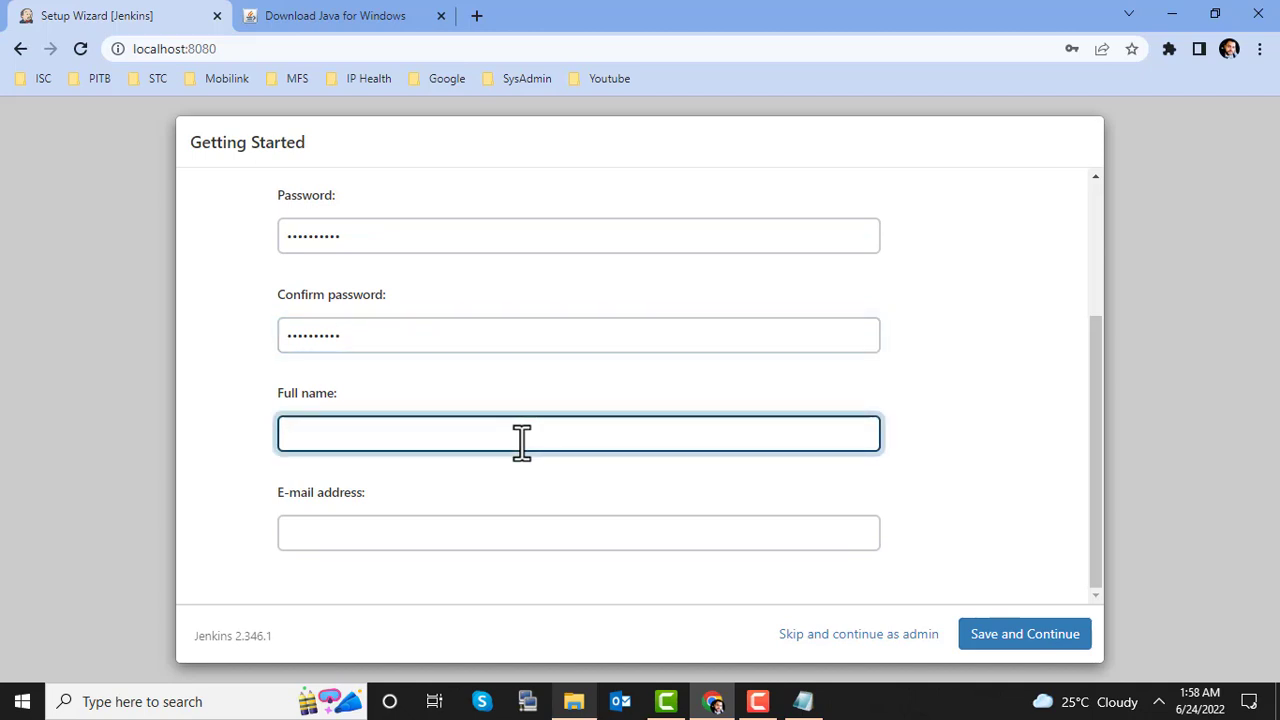
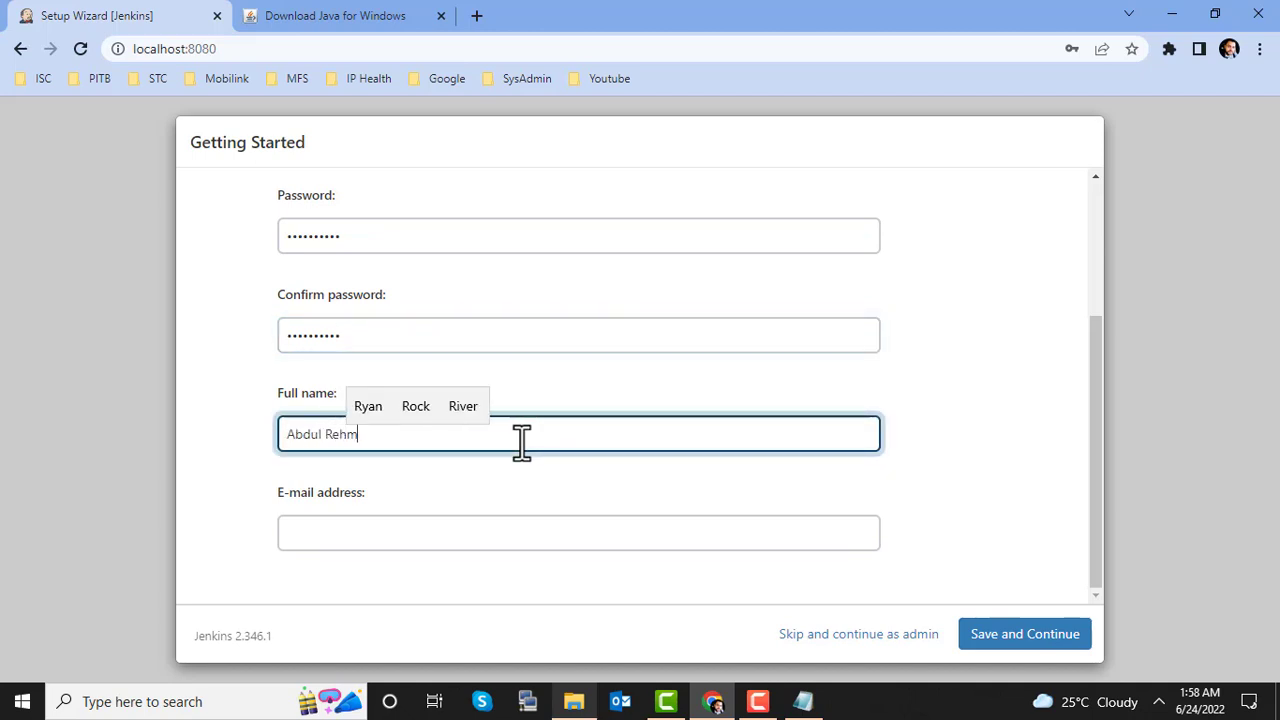
pyautogui.press('Tab')
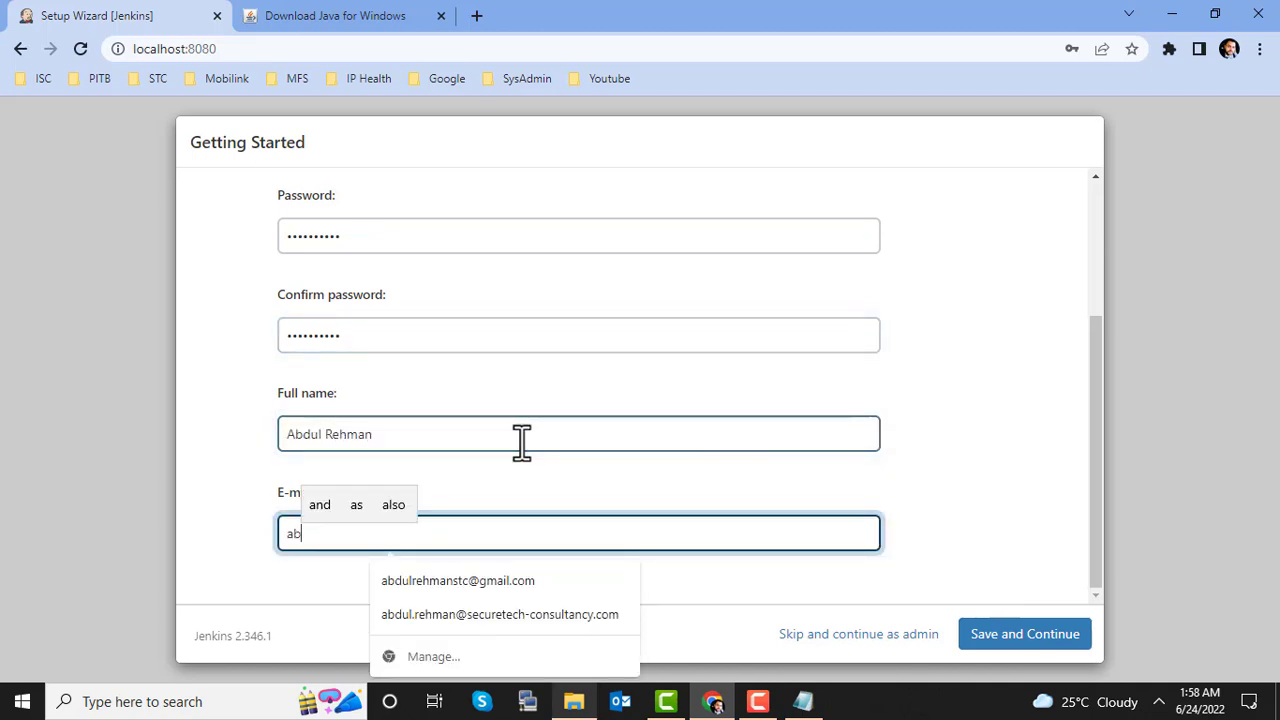
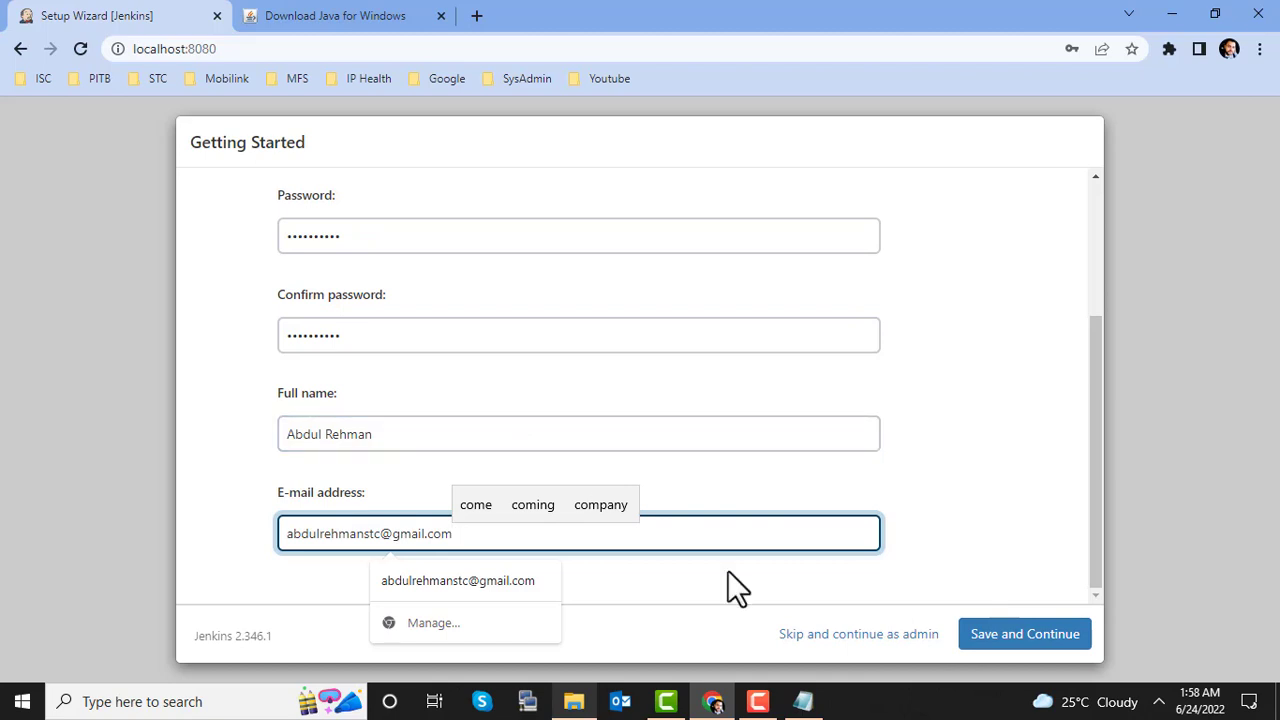
pyautogui.click(995, 634)
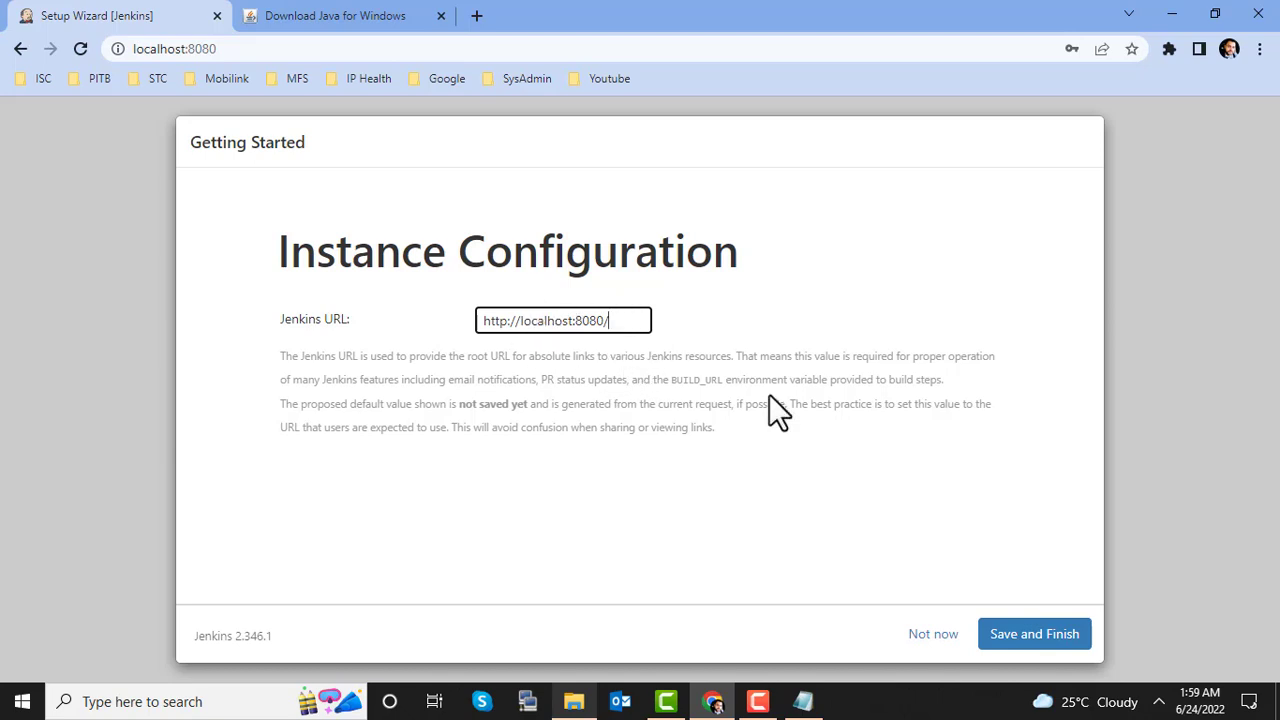
pyautogui.click(1055, 640)
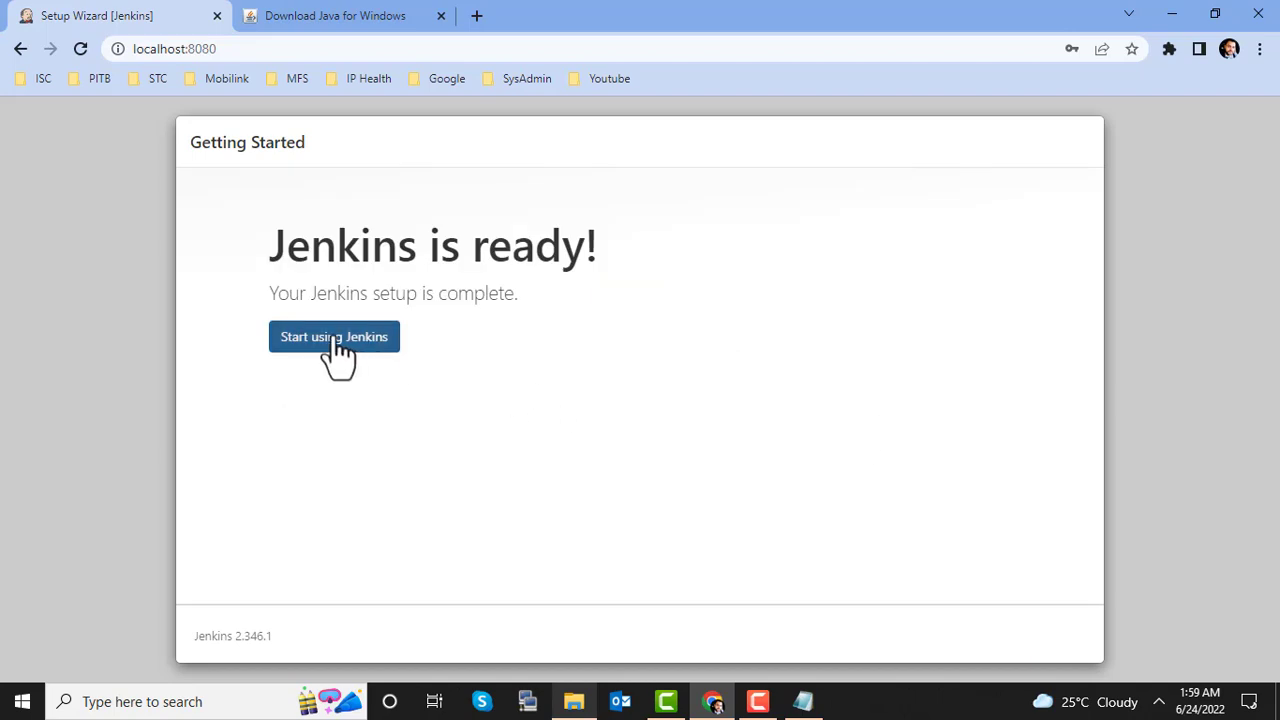
pyautogui.click(334, 340)
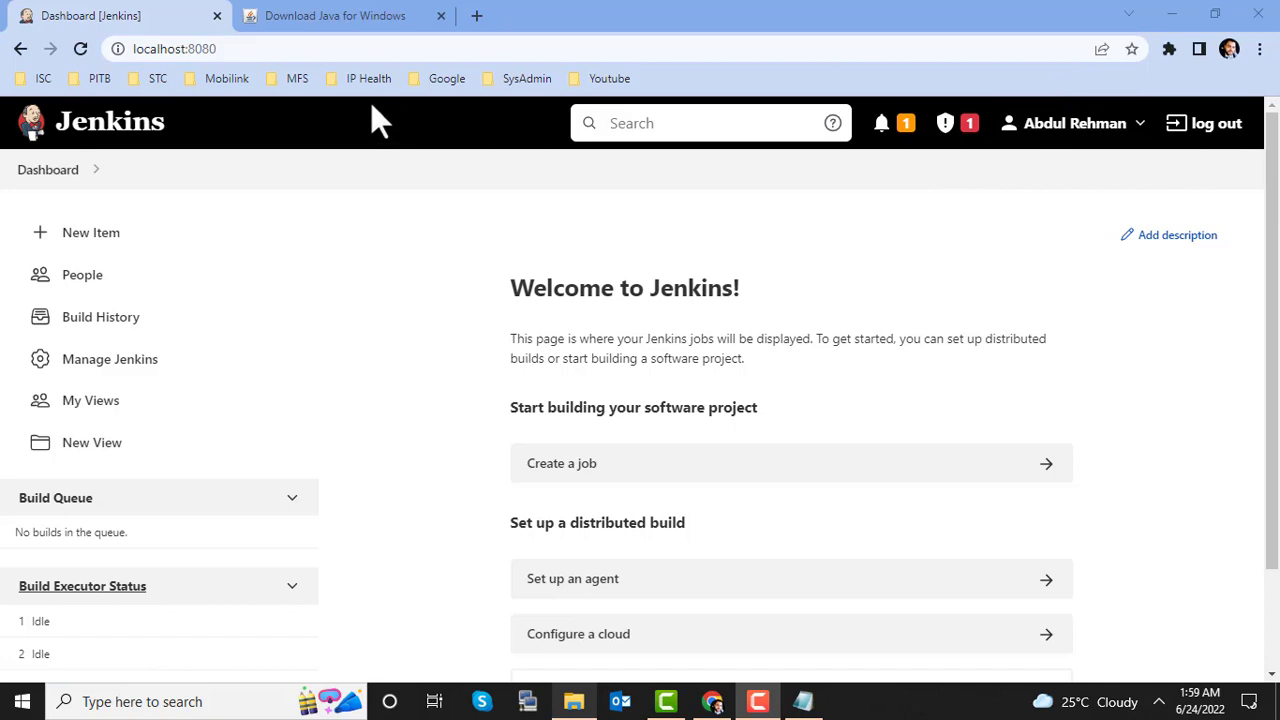
pyautogui.click(173, 368)
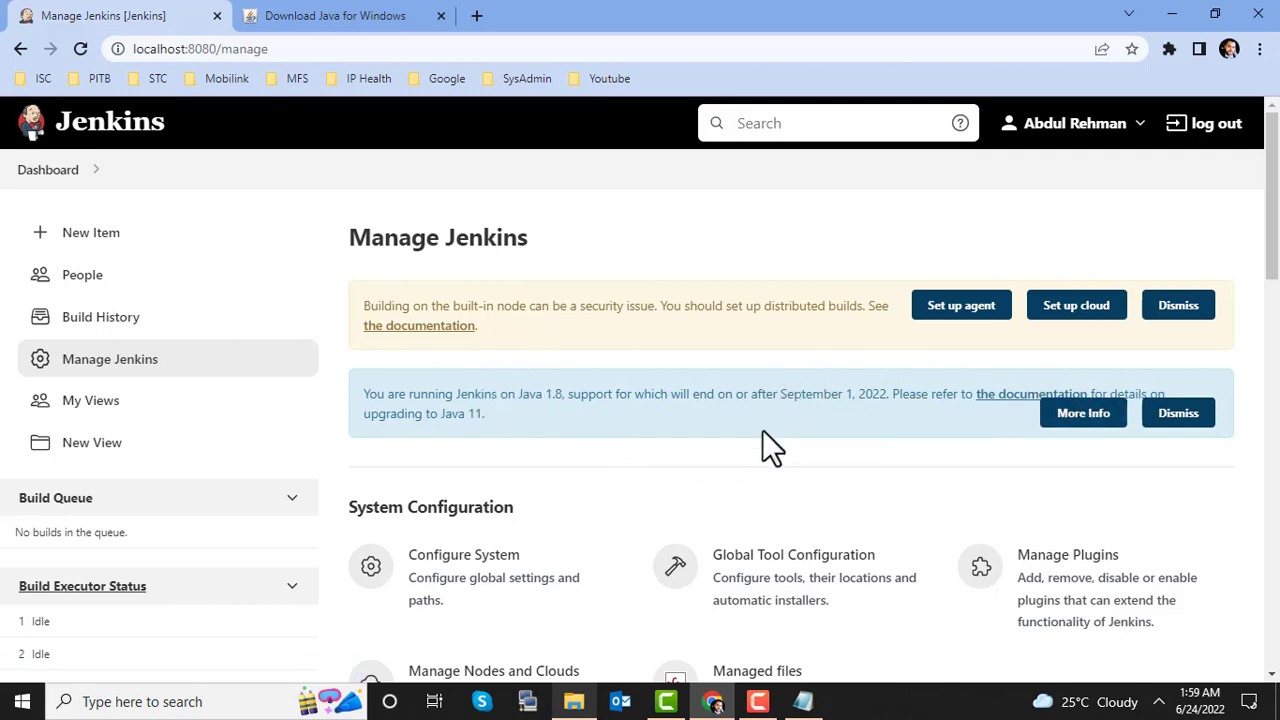
pyautogui.scroll(-1, 762, 432)
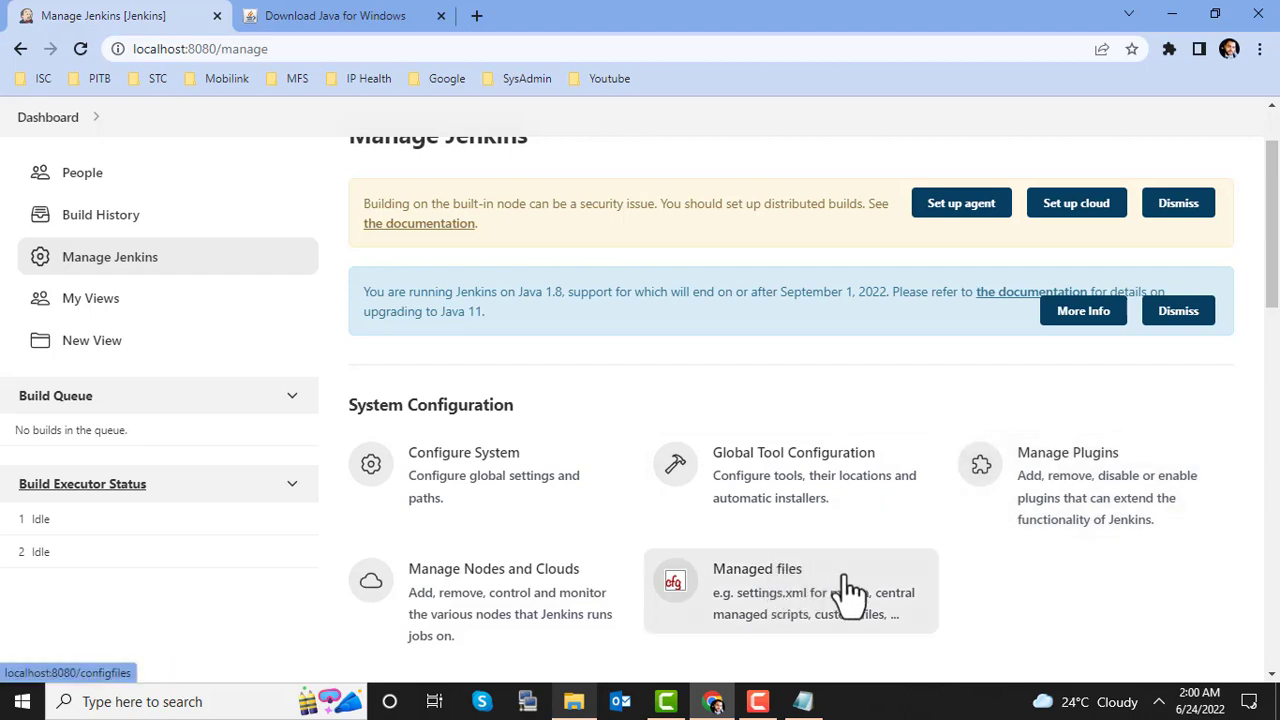
# Step: Review the JDK, Git, Gradle, Ant, Maven and NodeJS sections of Global Tool Configuration
pyautogui.click(770, 485)
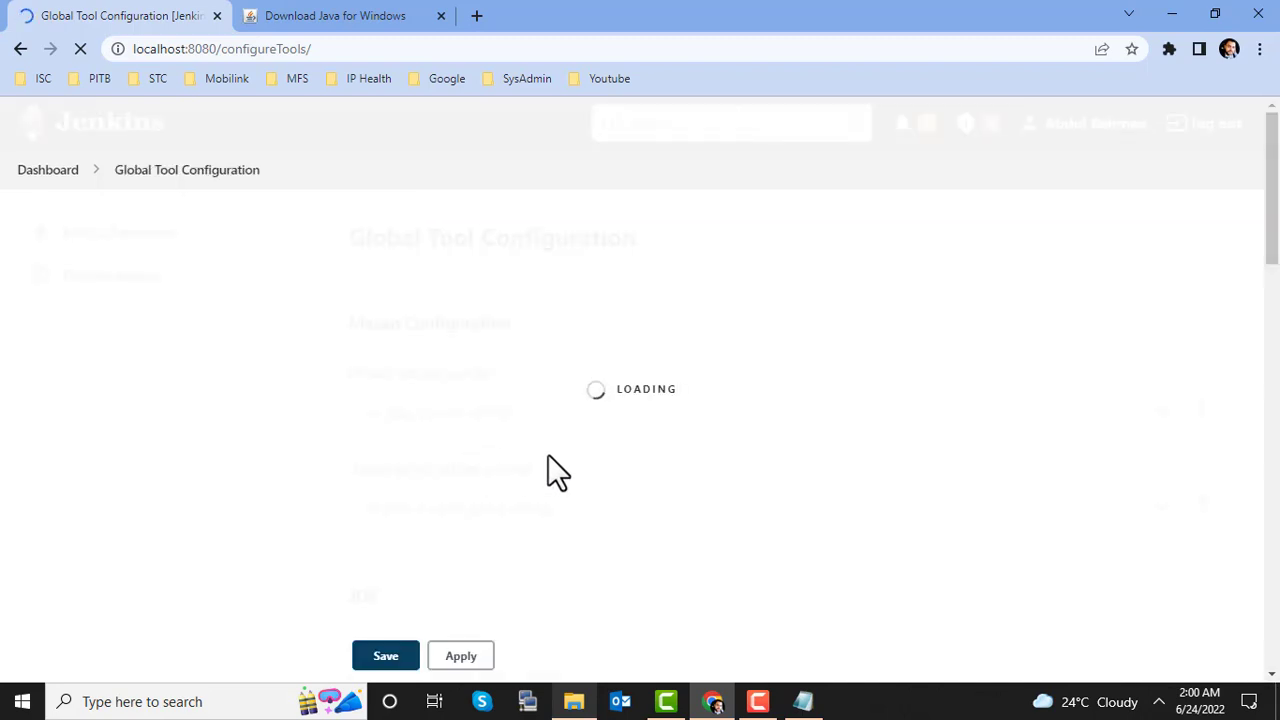
pyautogui.scroll(-2, 548, 456)
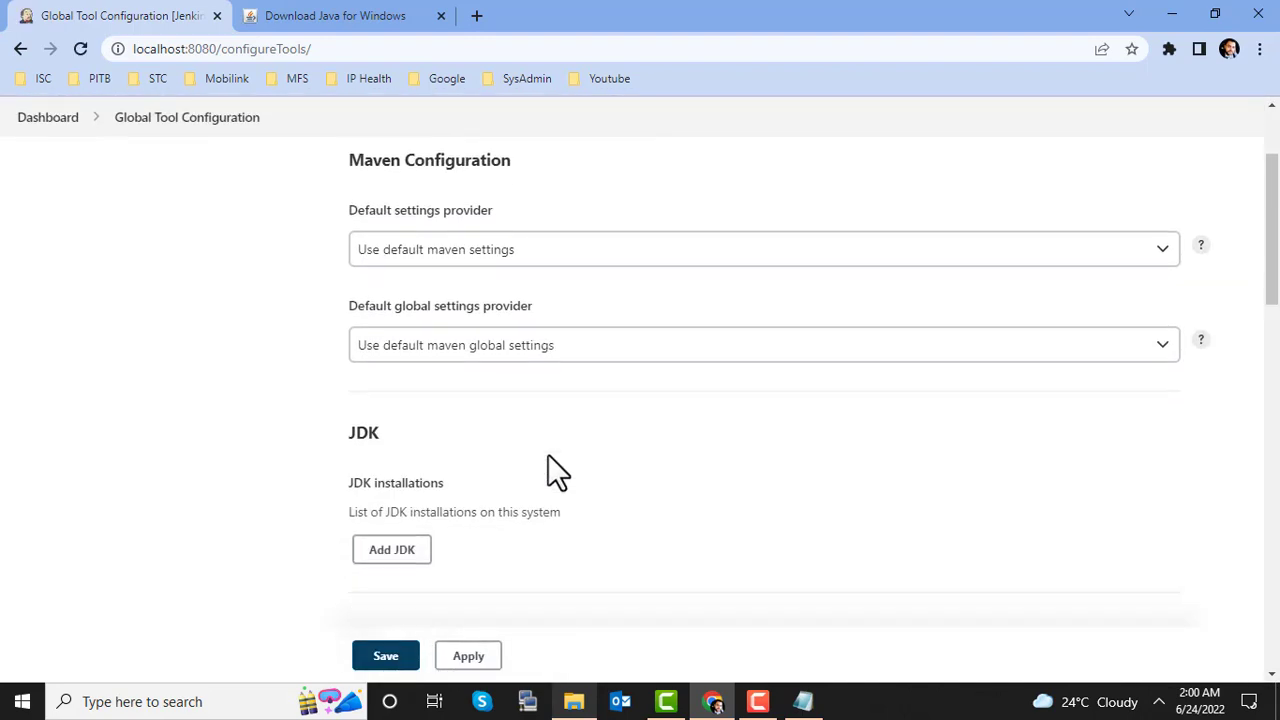
pyautogui.scroll(-1, 490, 475)
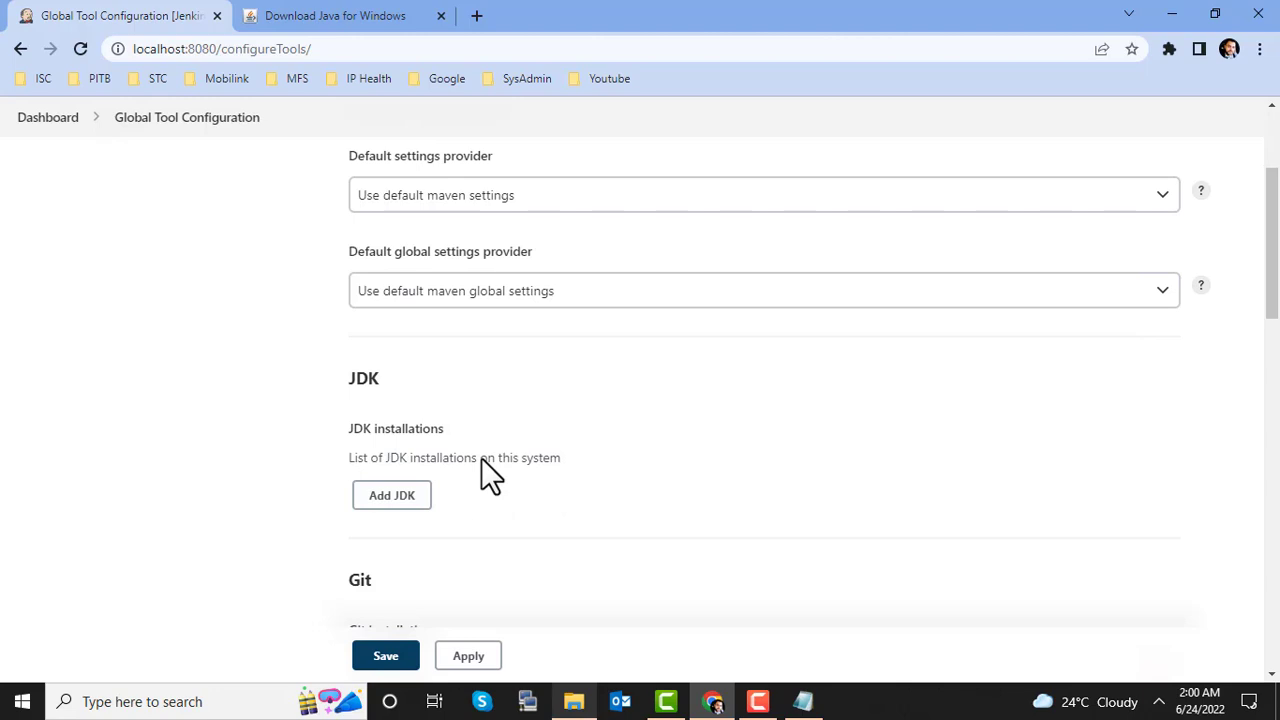
pyautogui.scroll(-4, 507, 494)
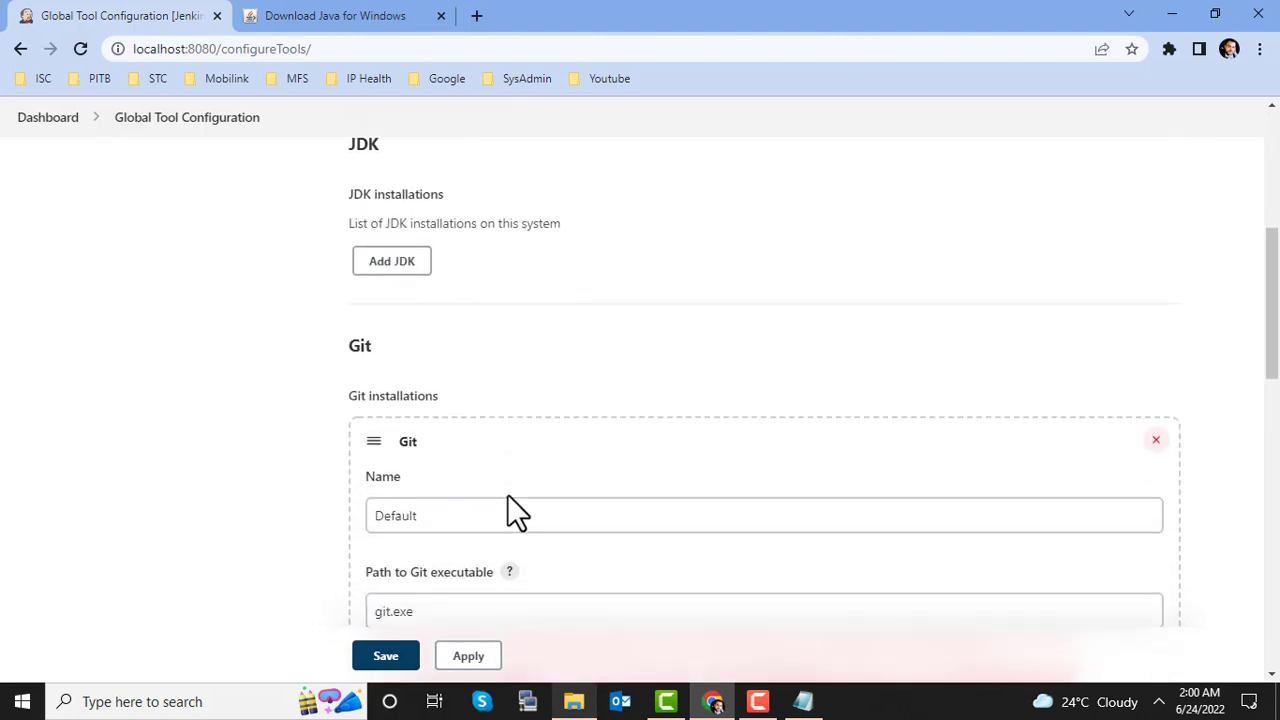
pyautogui.scroll(-3, 461, 518)
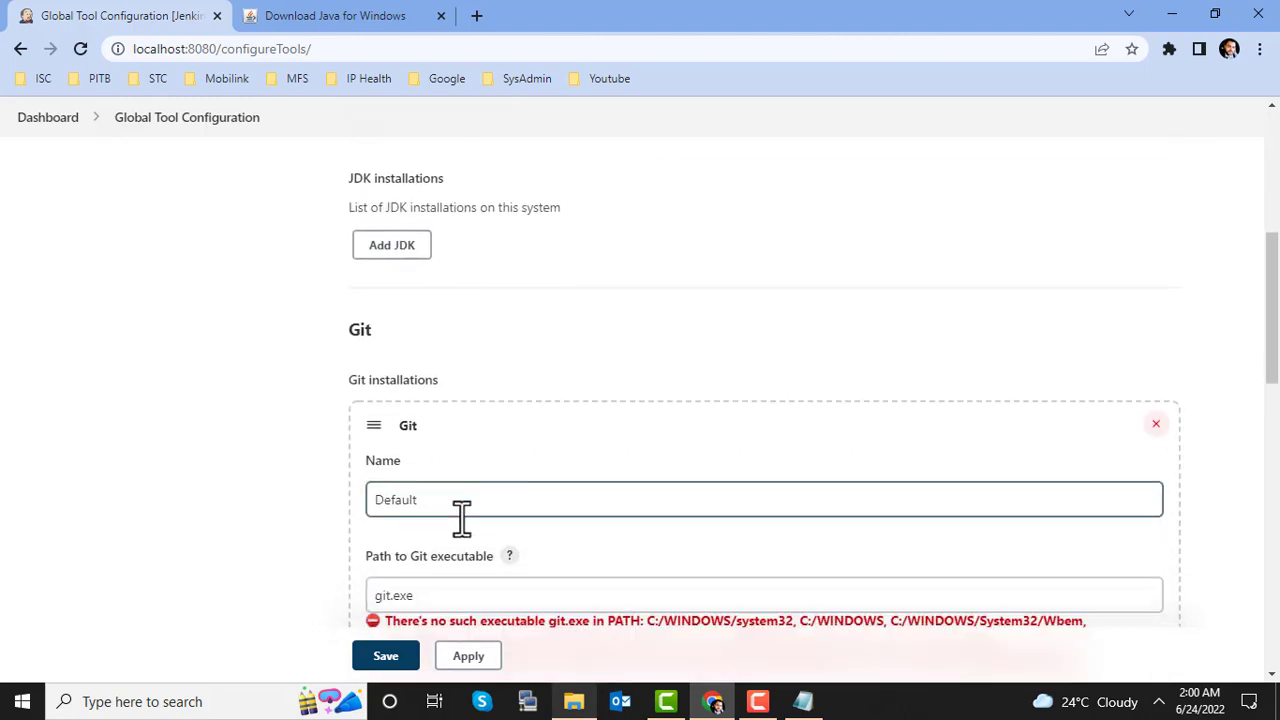
pyautogui.scroll(-3, 461, 518)
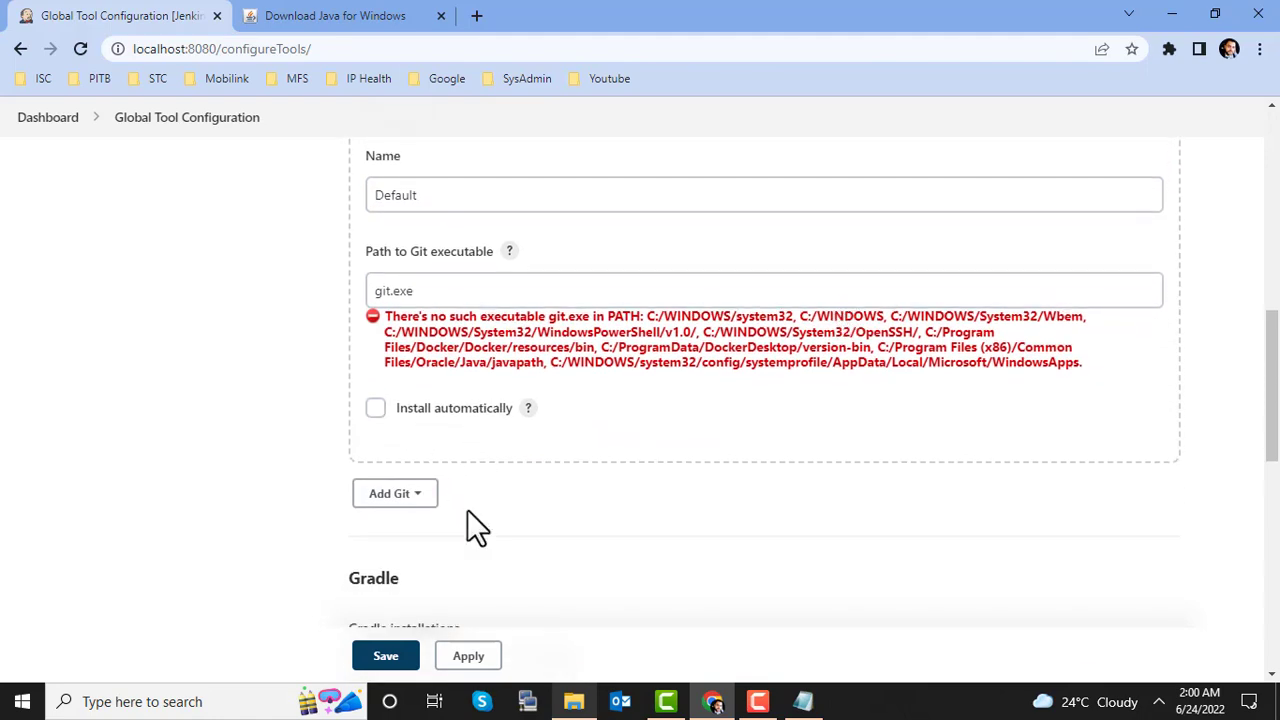
pyautogui.scroll(-4, 467, 509)
pyautogui.scroll(-5, 467, 512)
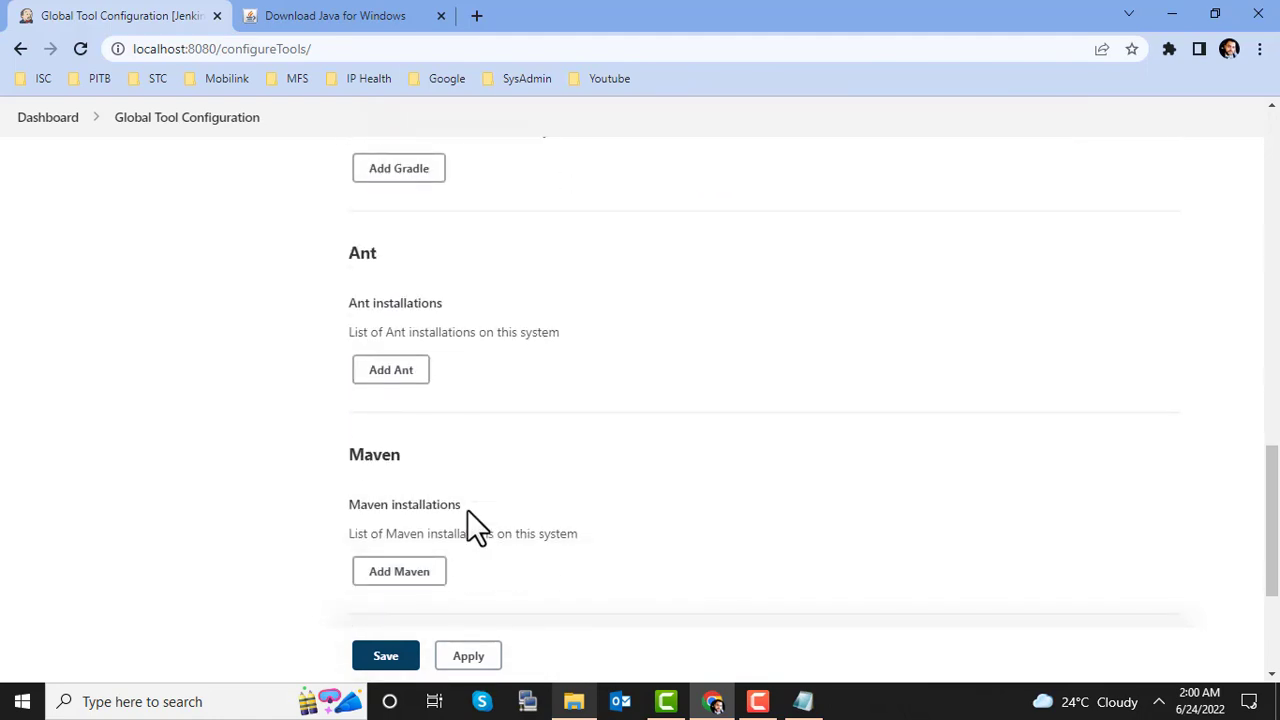
pyautogui.scroll(-4, 467, 512)
pyautogui.scroll(-1, 468, 511)
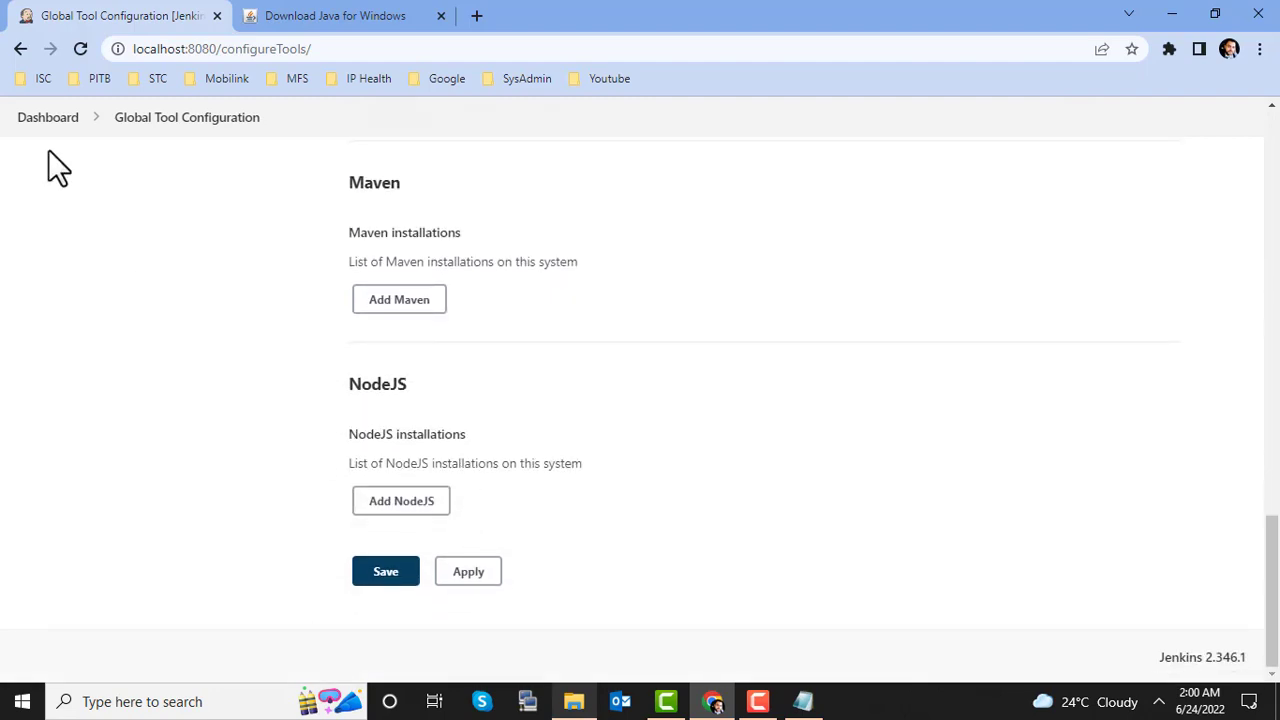
# Step: Check the Manage Users list under Security, which holds only the admin account, then return to Manage Jenkins
pyautogui.click(20, 47)
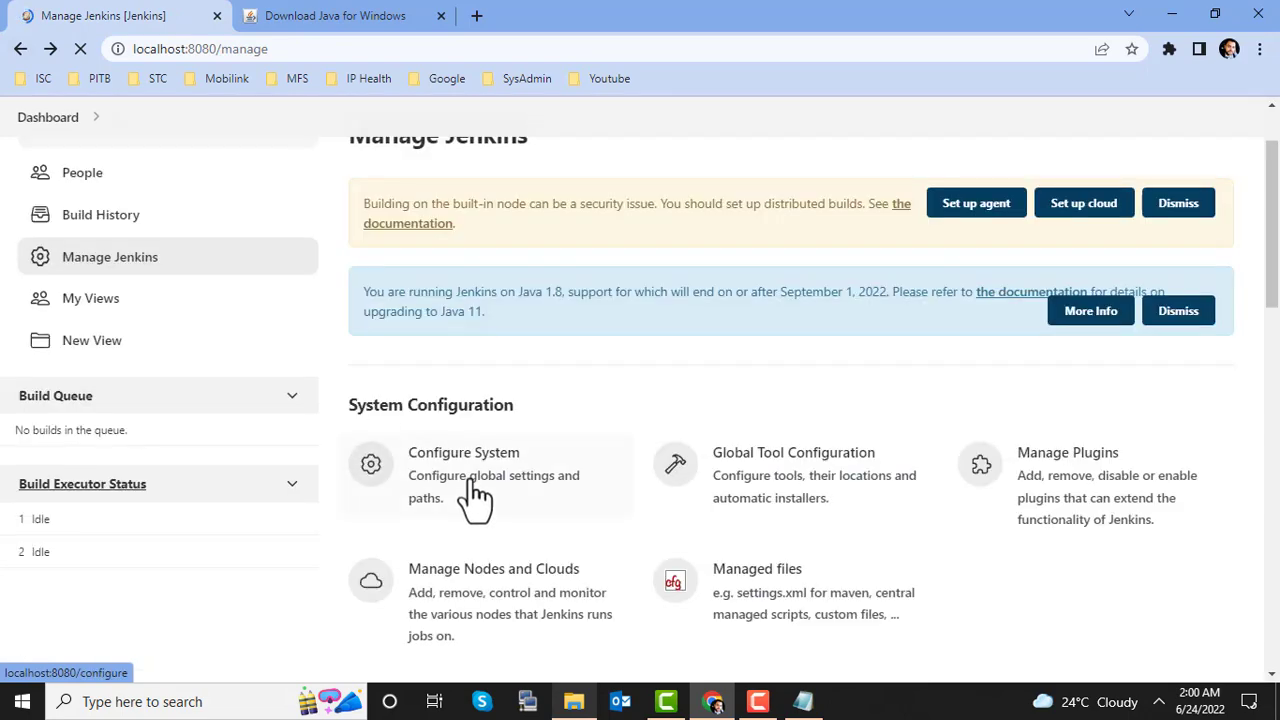
pyautogui.scroll(-4, 475, 490)
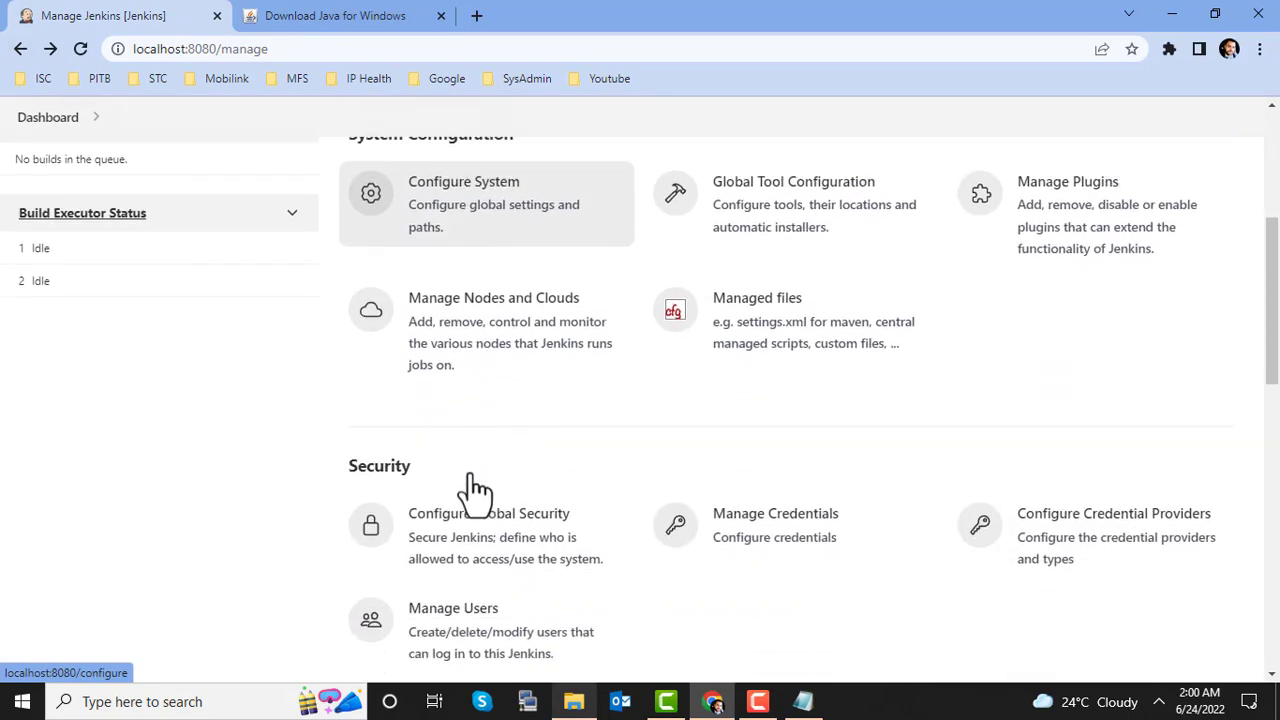
pyautogui.scroll(1, 475, 490)
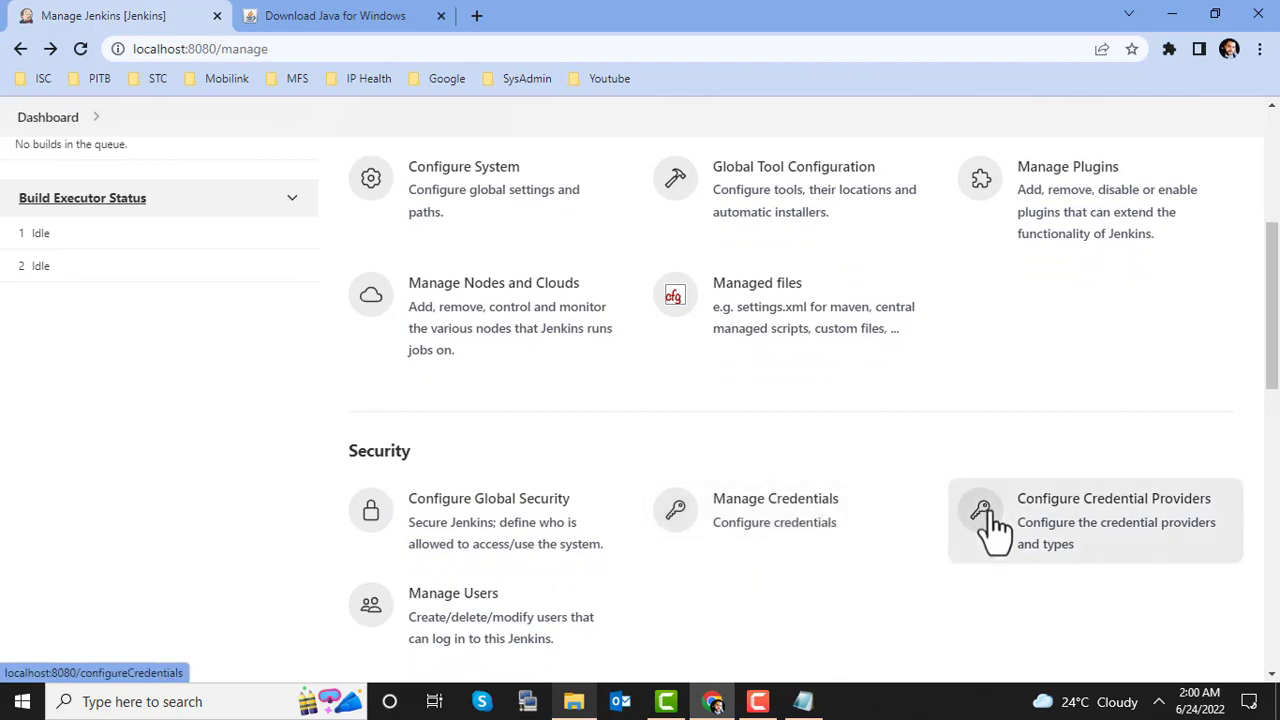
pyautogui.scroll(-1, 946, 548)
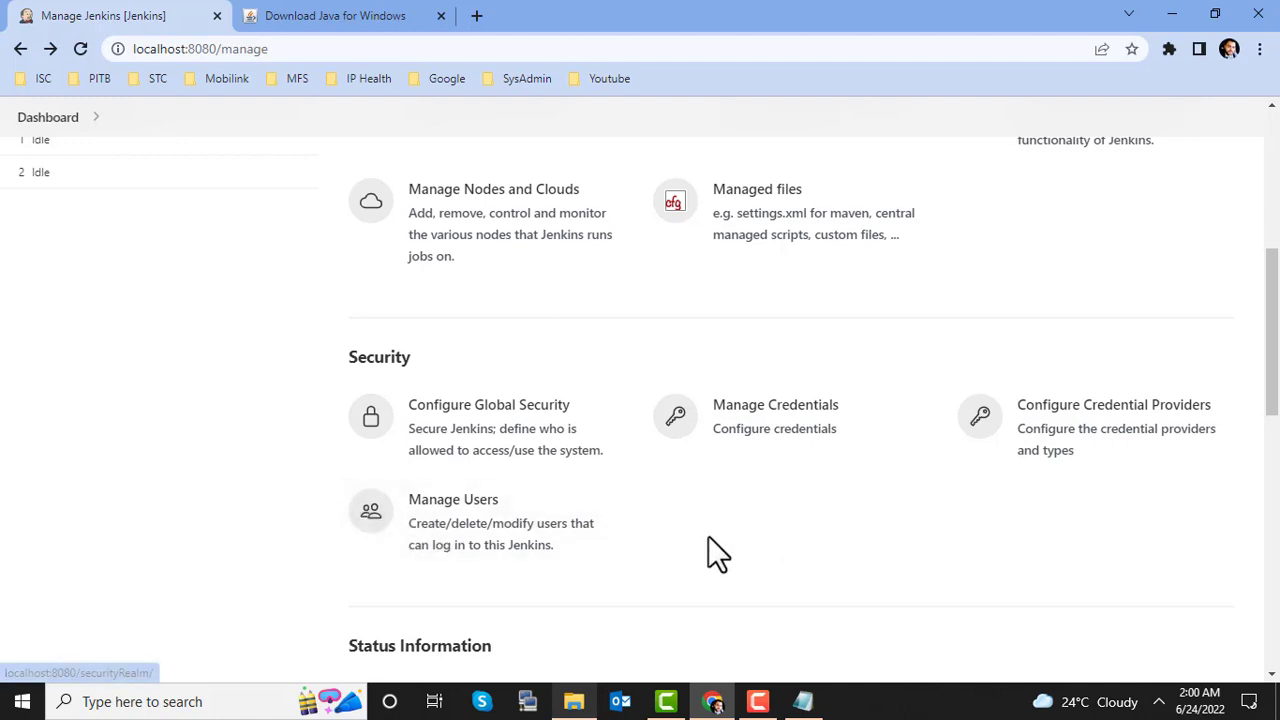
pyautogui.scroll(2, 656, 545)
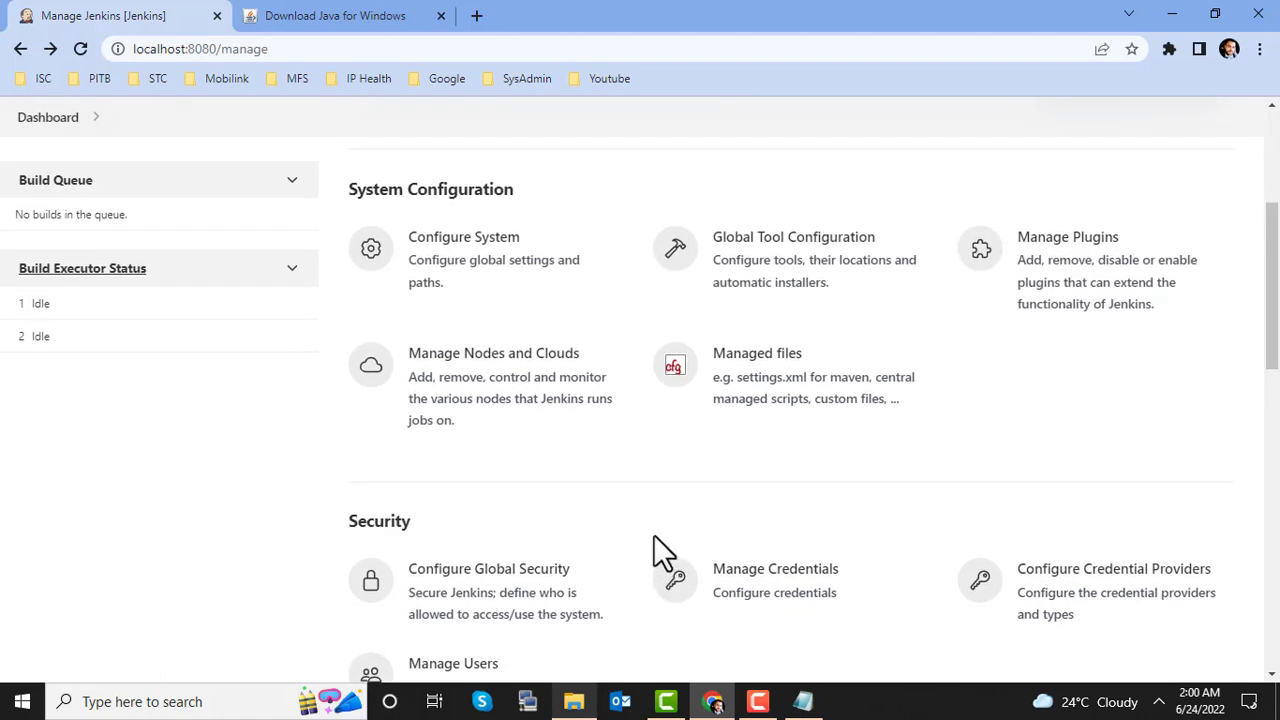
pyautogui.scroll(2, 628, 502)
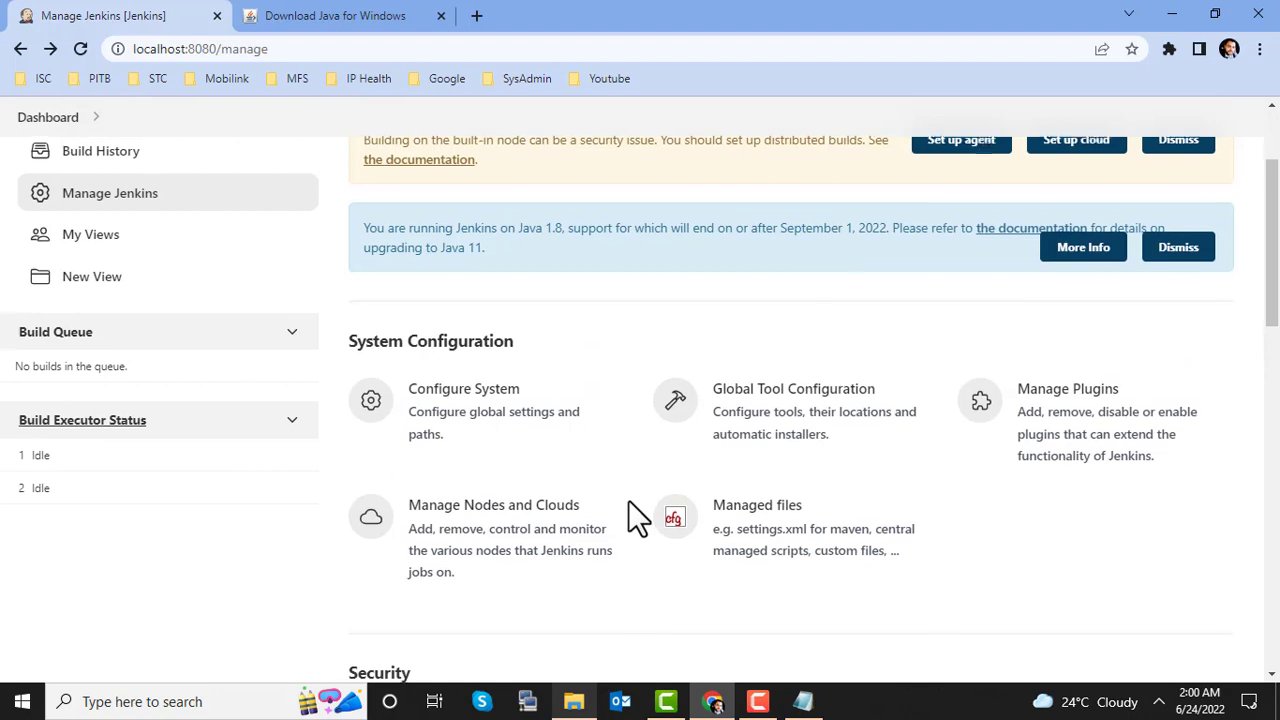
pyautogui.scroll(-4, 628, 500)
pyautogui.click(468, 507)
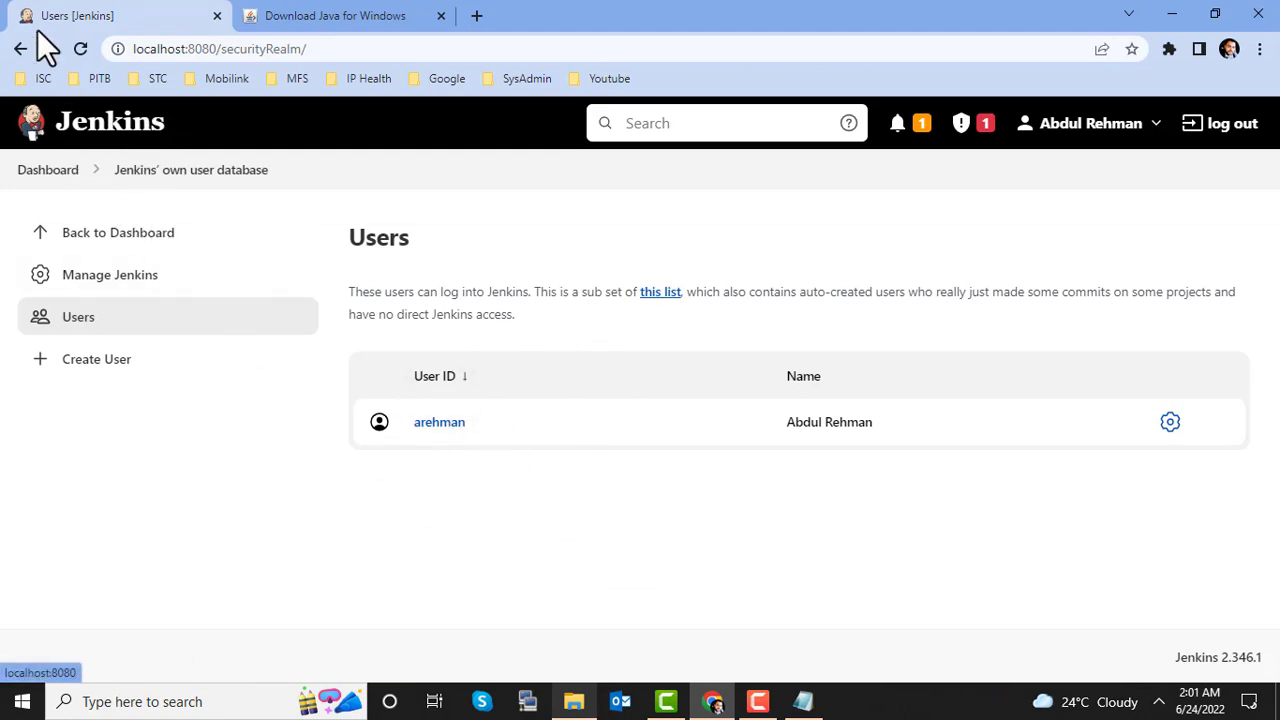
pyautogui.click(20, 48)
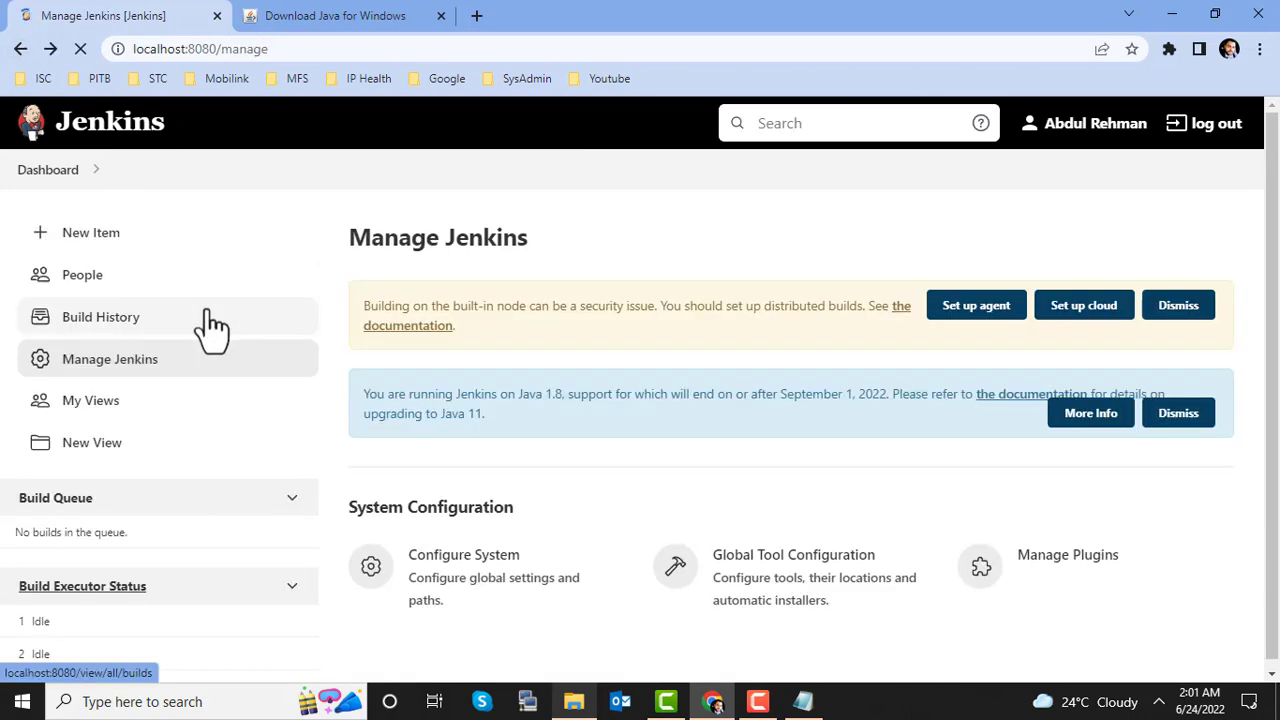
# Step: Browse the New Item project types, such as Freestyle project and Pipeline
pyautogui.scroll(5, 505, 420)
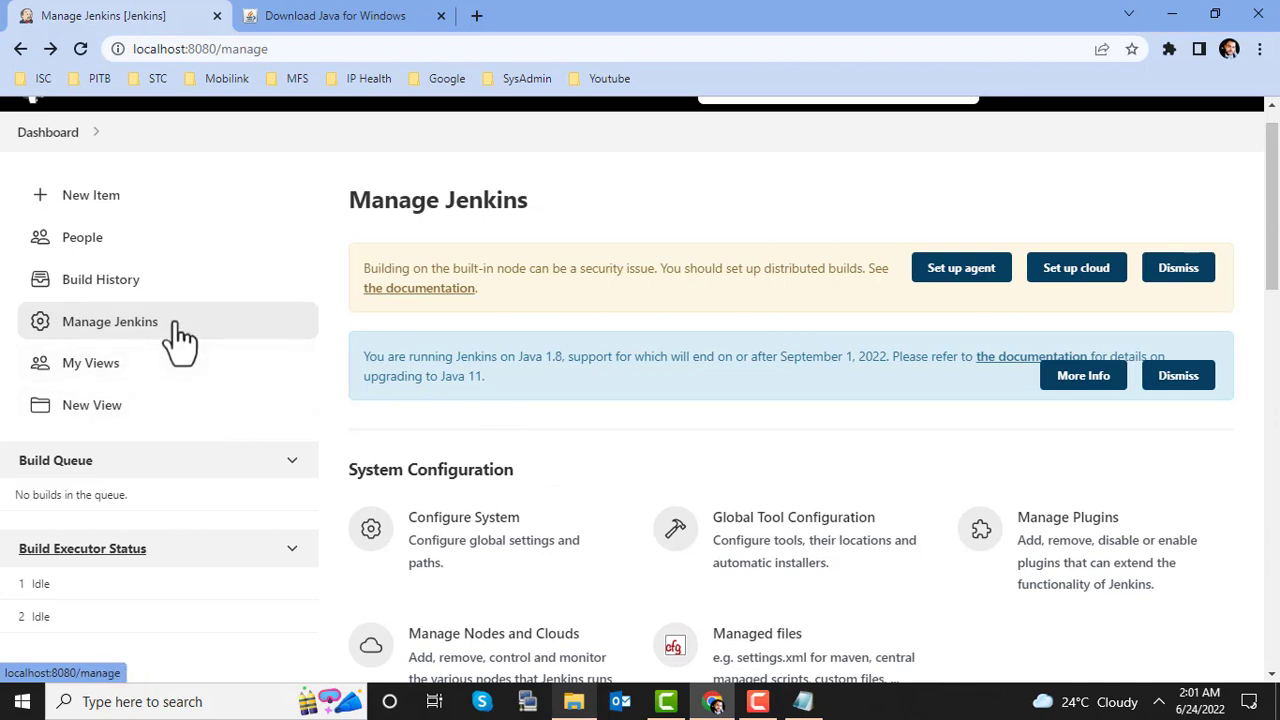
pyautogui.click(107, 200)
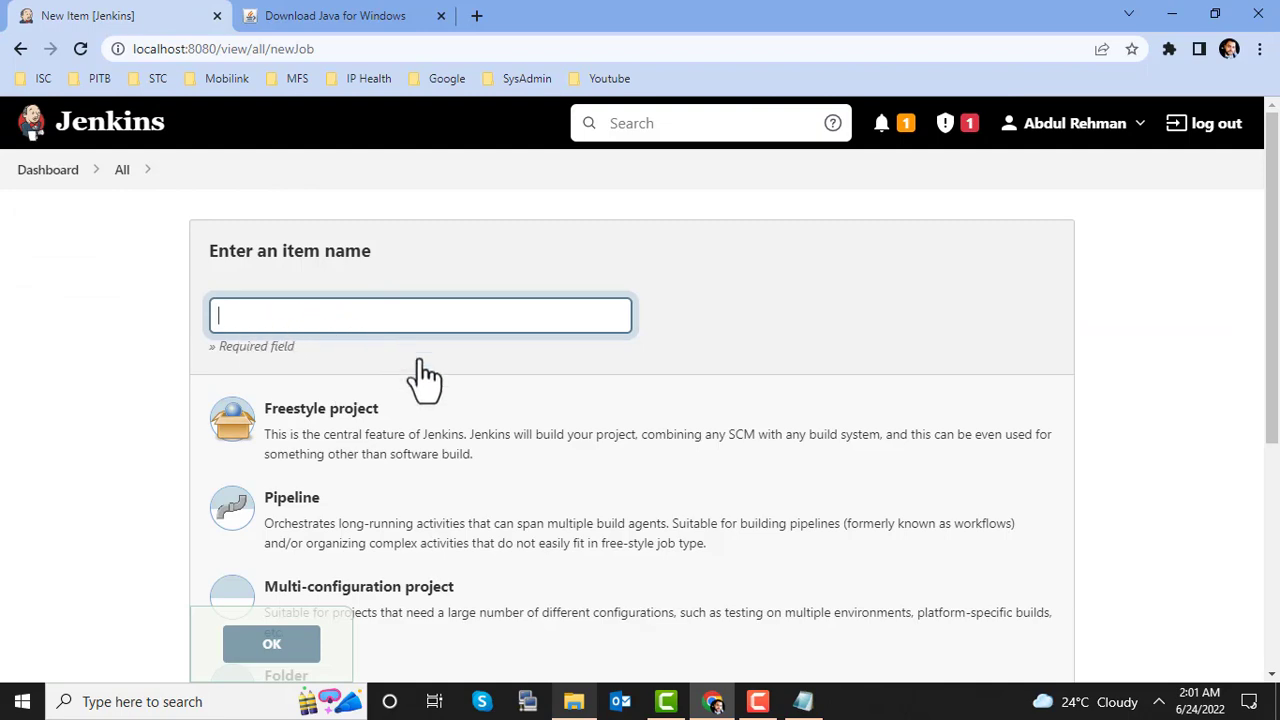
pyautogui.scroll(-2, 465, 457)
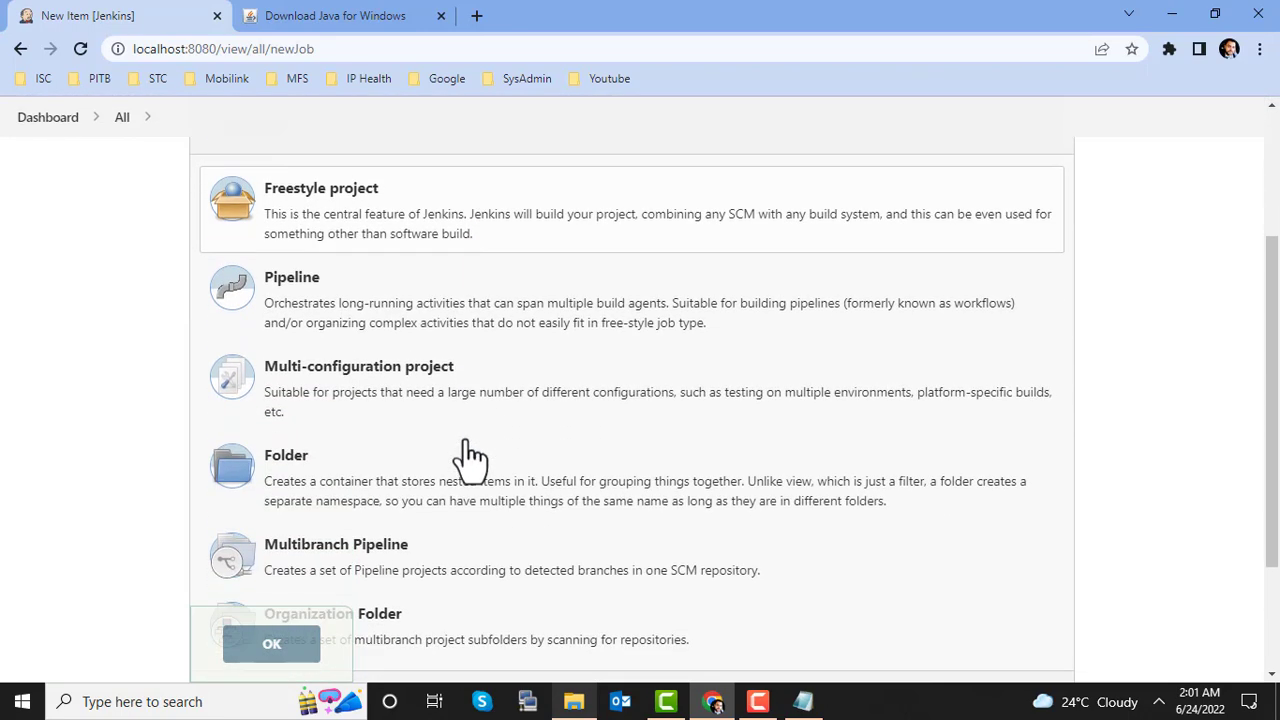
pyautogui.scroll(1, 471, 457)
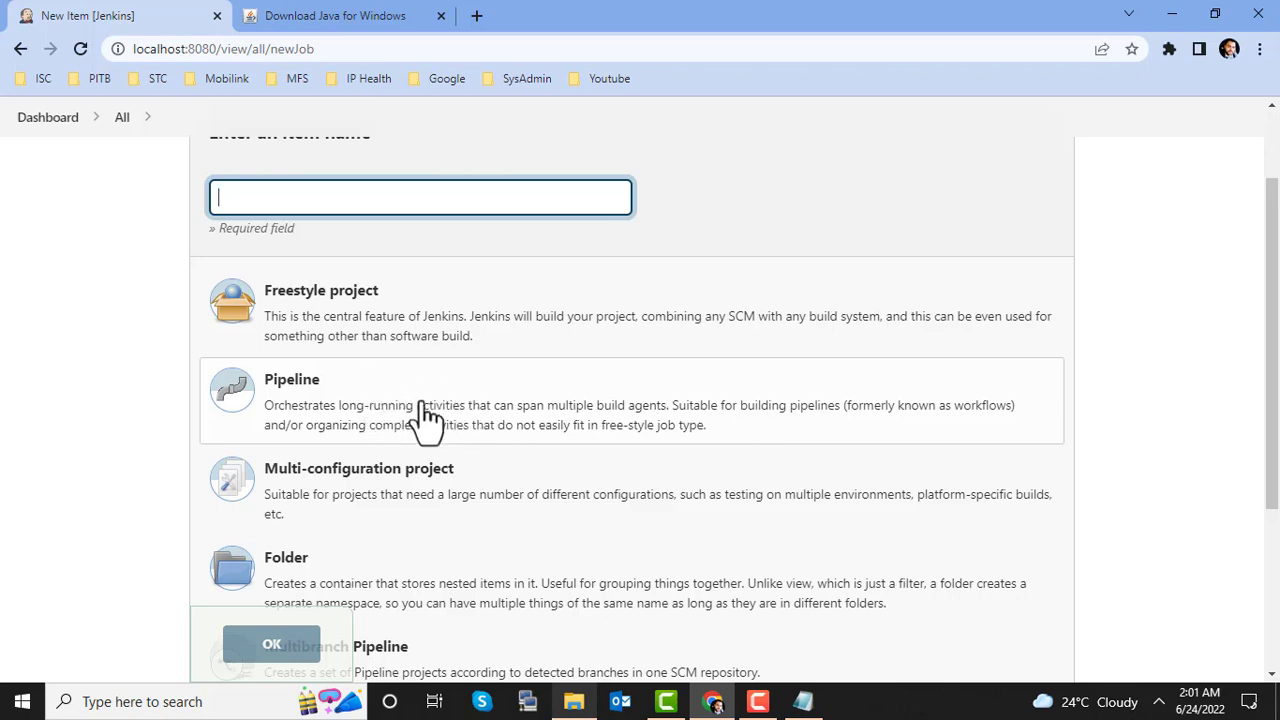
pyautogui.scroll(-1, 424, 415)
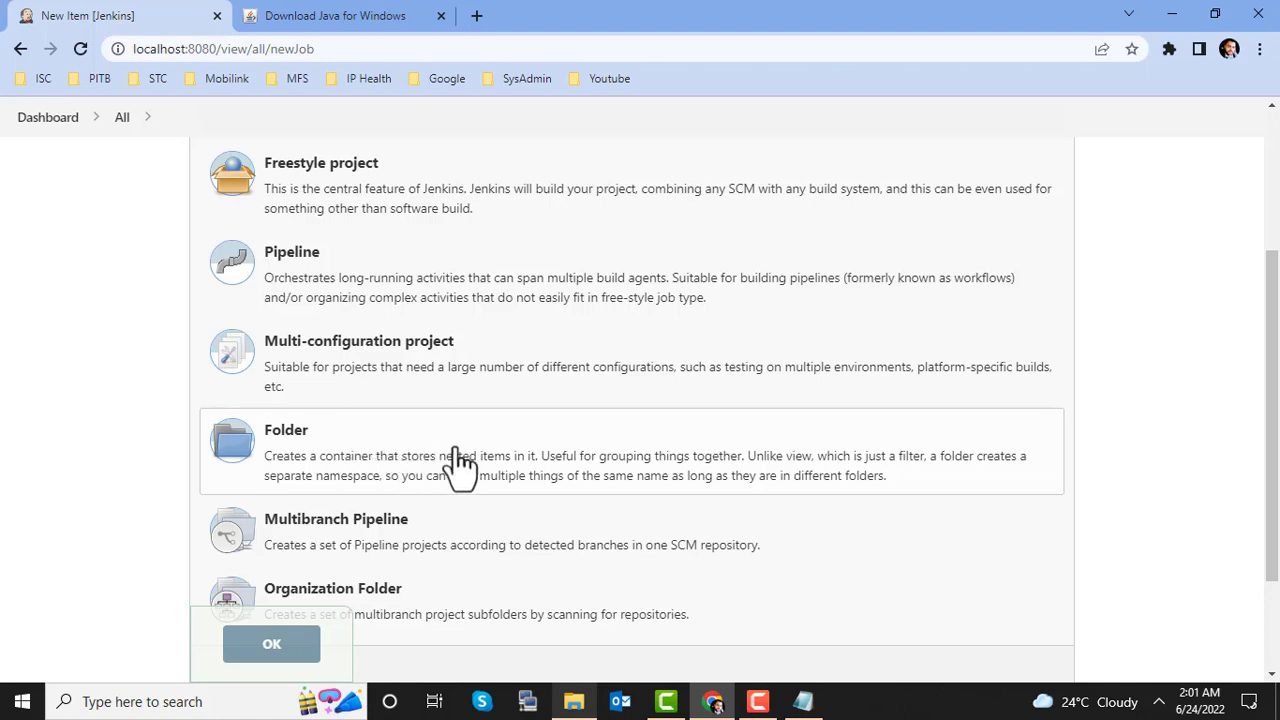
pyautogui.scroll(-2, 485, 528)
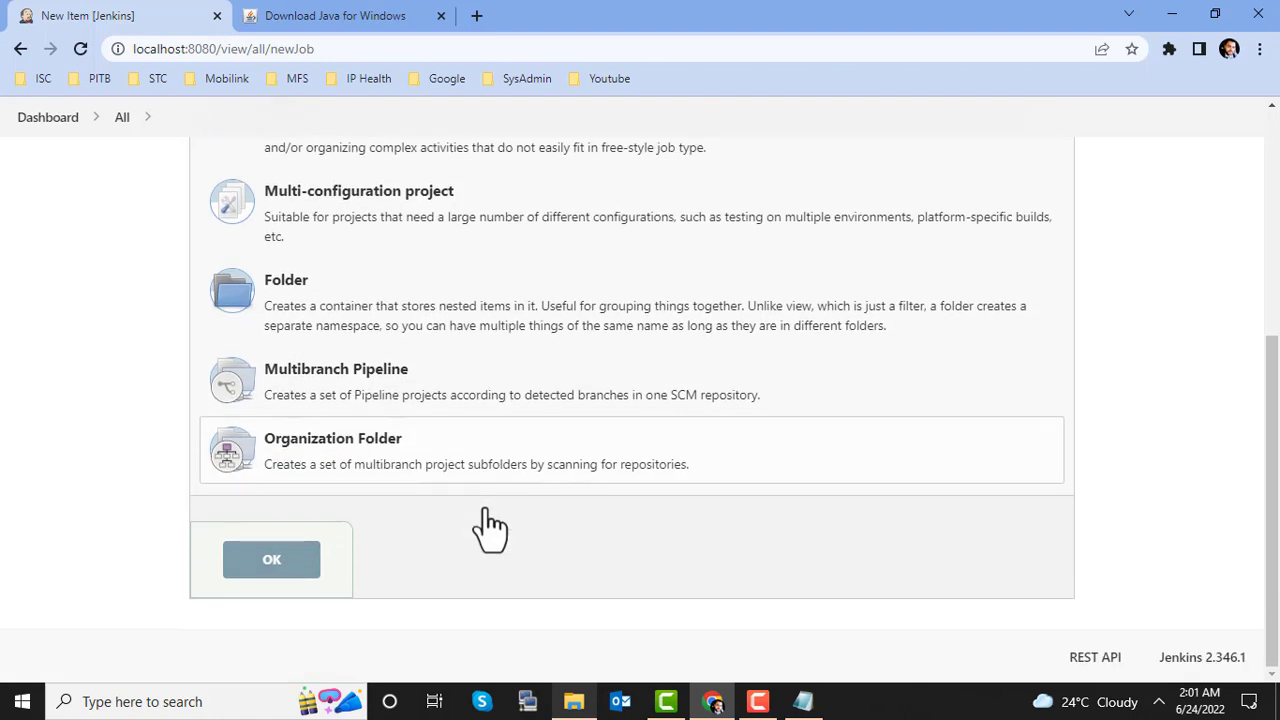
pyautogui.scroll(4, 512, 495)
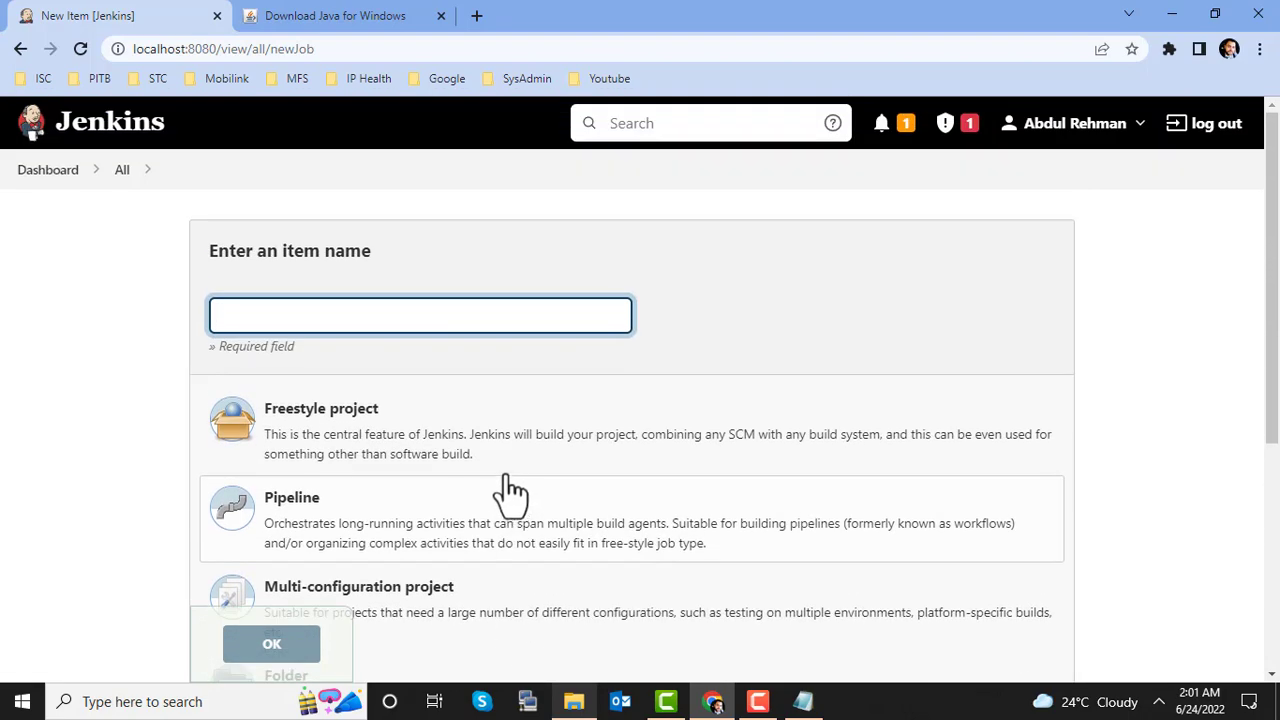
# Step: Go back to the Dashboard via the breadcrumb to see the Welcome to Jenkins page
pyautogui.click(47, 171)
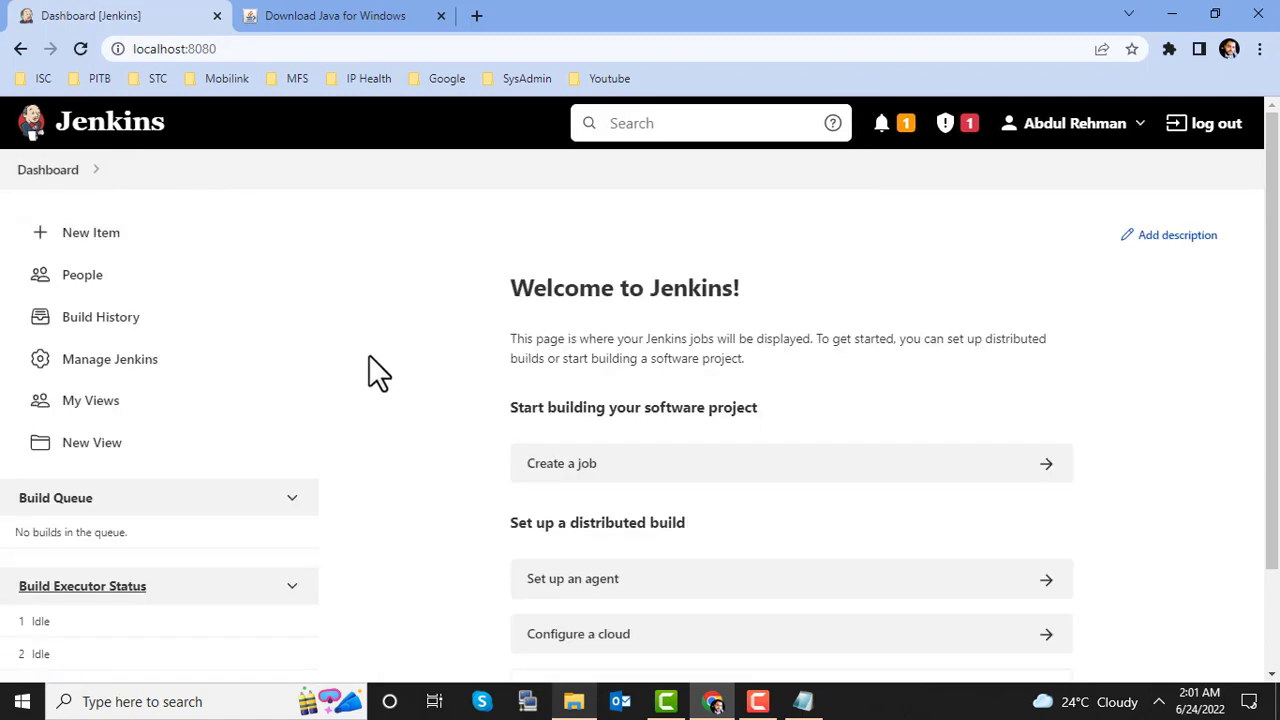